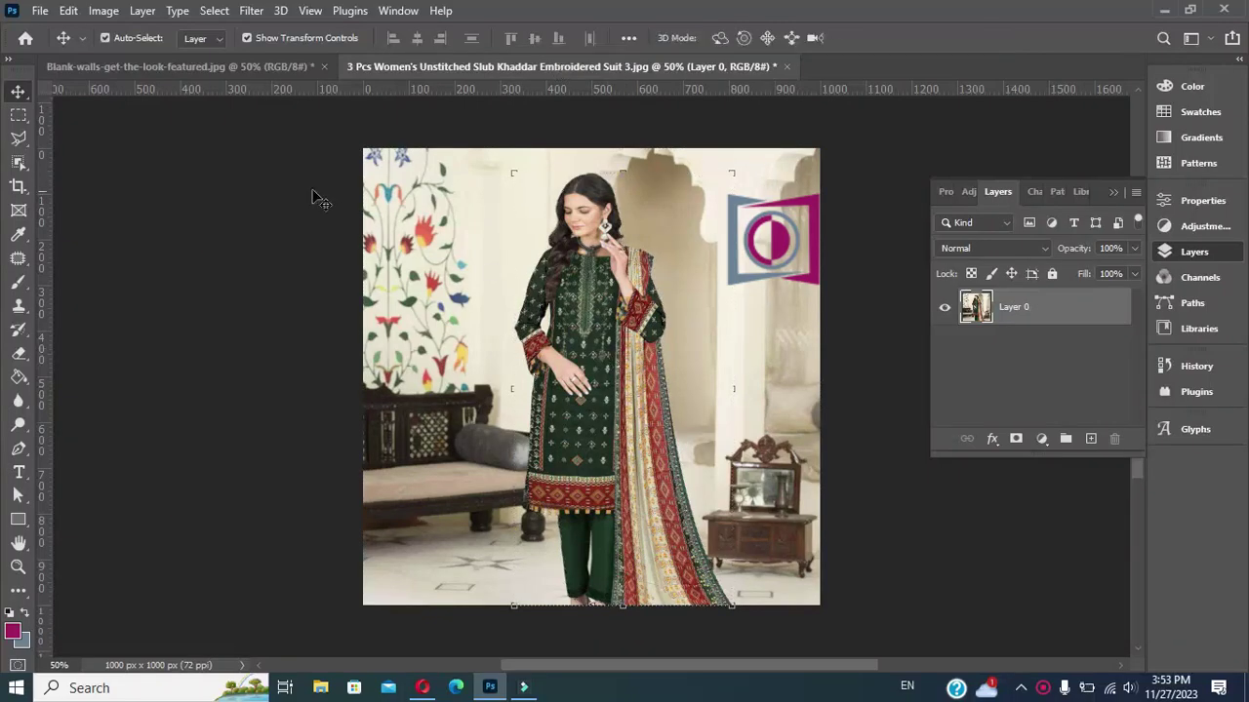
Step: Box-select the woman with Object Selection, mask out her background, and turn off Auto-Select
left_click(20, 164)
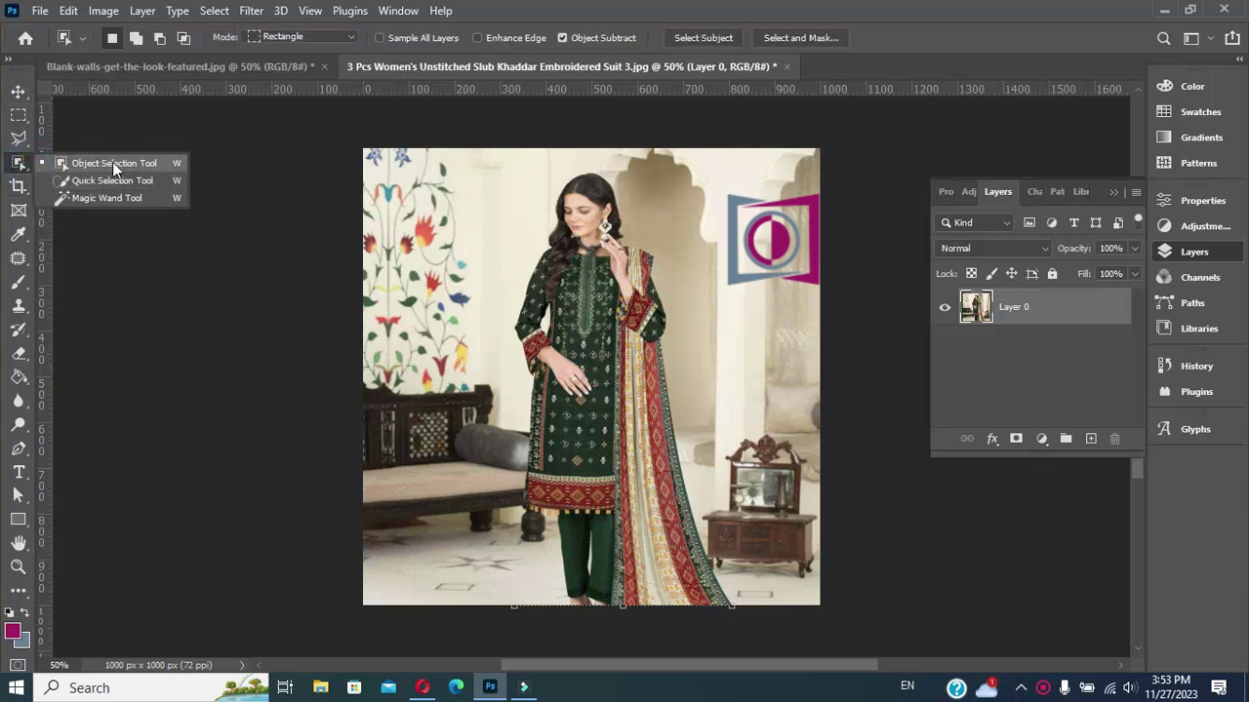
left_click(138, 164)
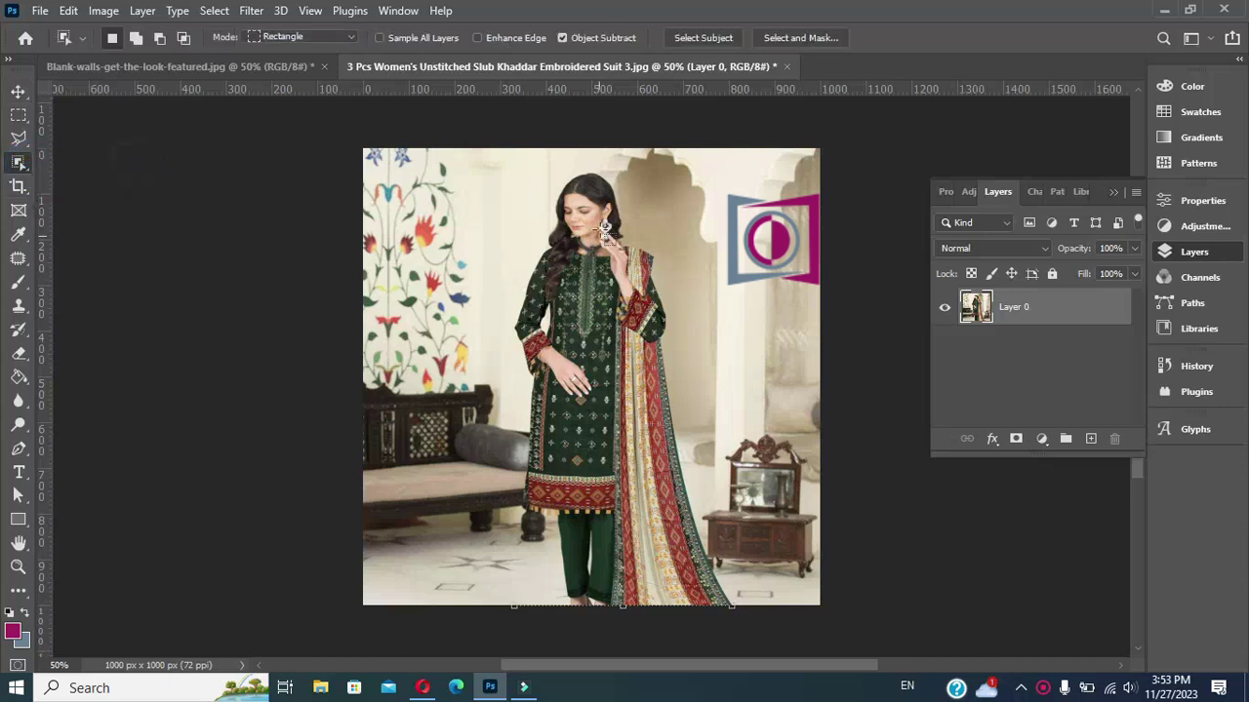
left_click_drag(478, 151, 746, 610)
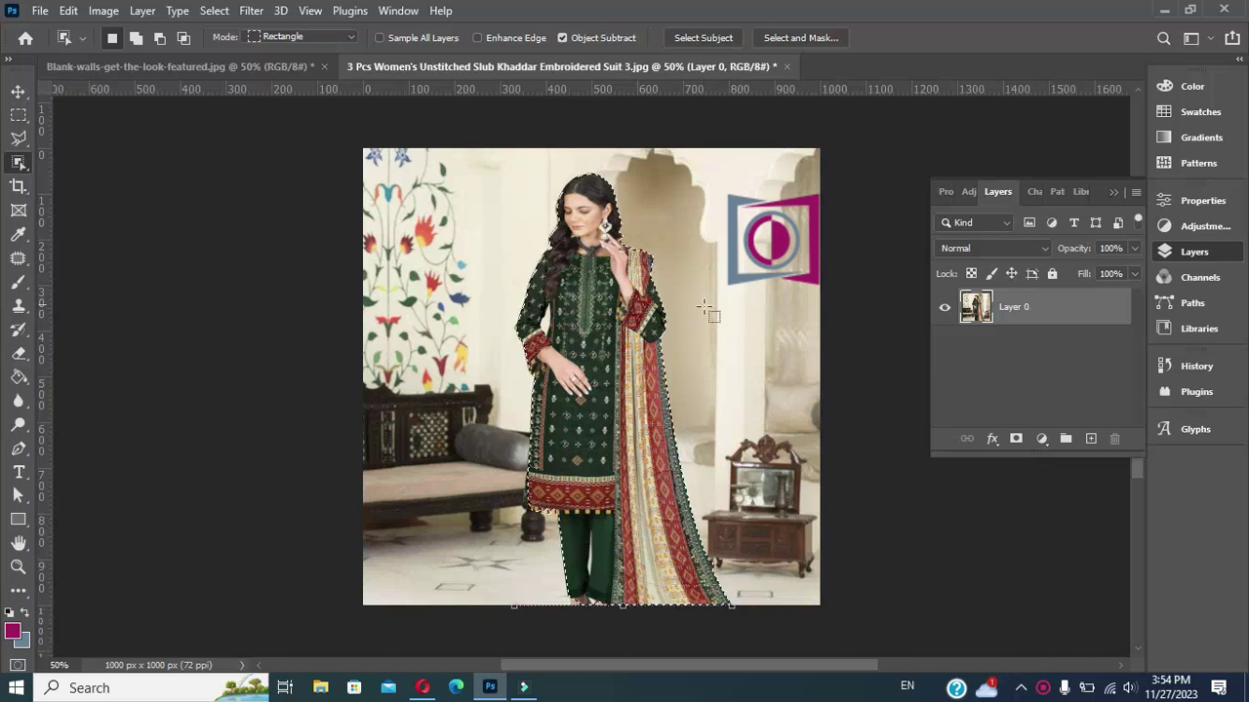
left_click(1017, 439)
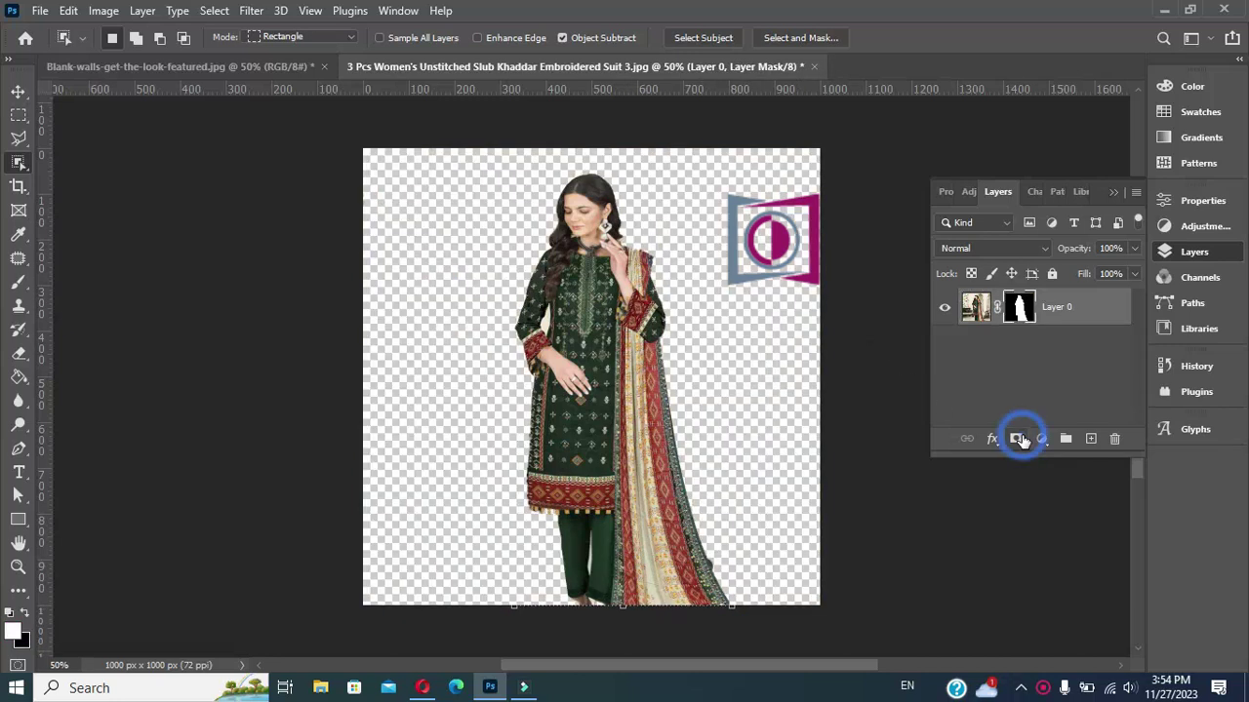
left_click(17, 93)
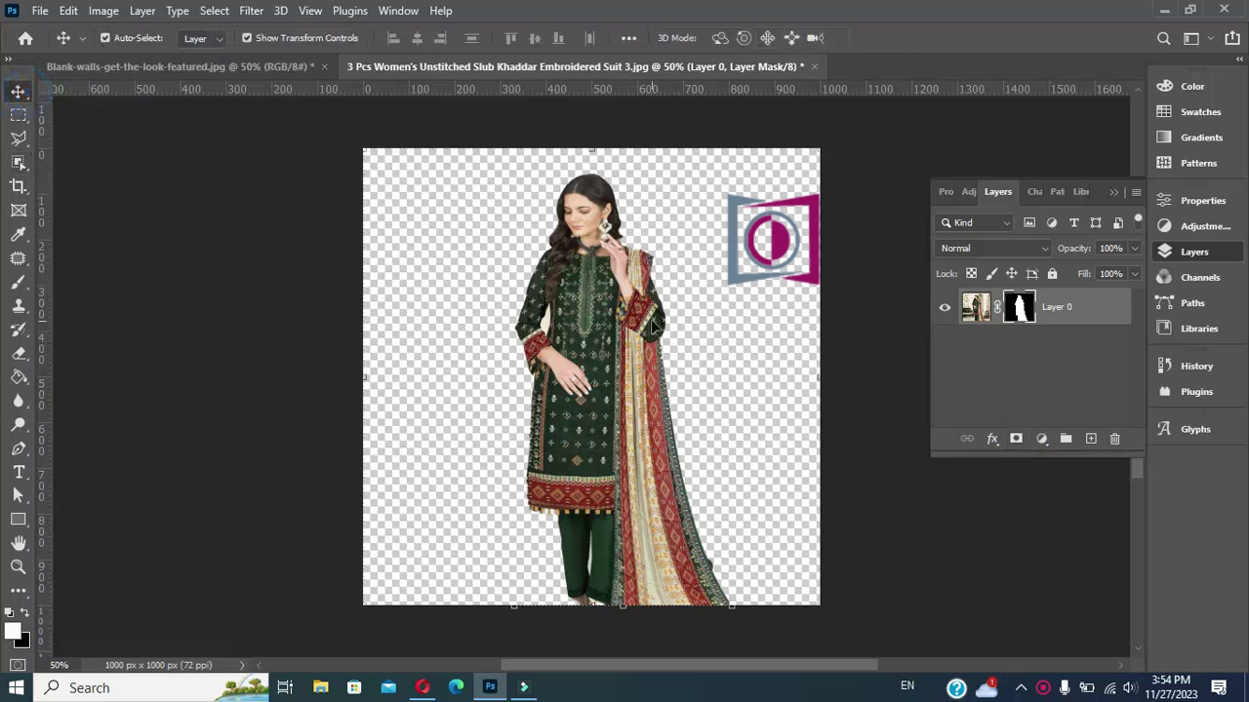
left_click(579, 223, "ctrl")
Step: Drag the cut-out woman onto the brick wall image, scale her to 79%, and position her below the lamps
mouse_move(579, 223)
left_mouse_down()
mouse_move(278, 94)
mouse_move(535, 371)
left_mouse_up()
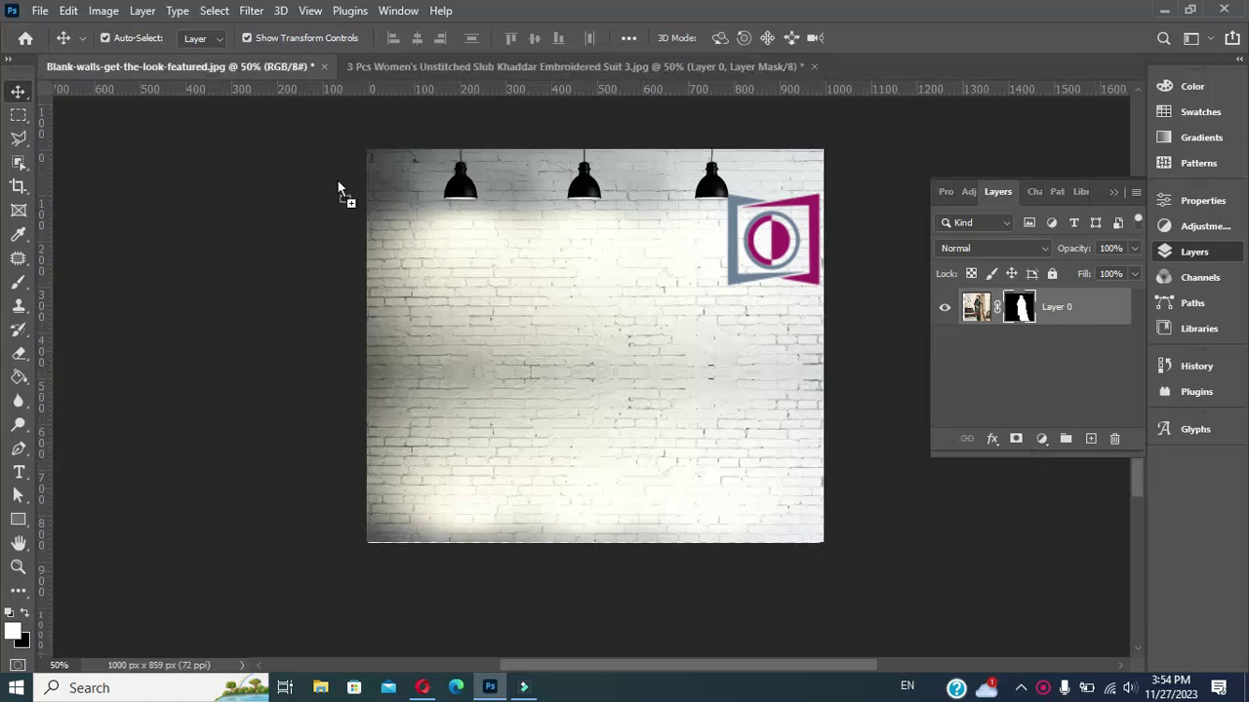
left_click_drag(550, 344, 616, 359)
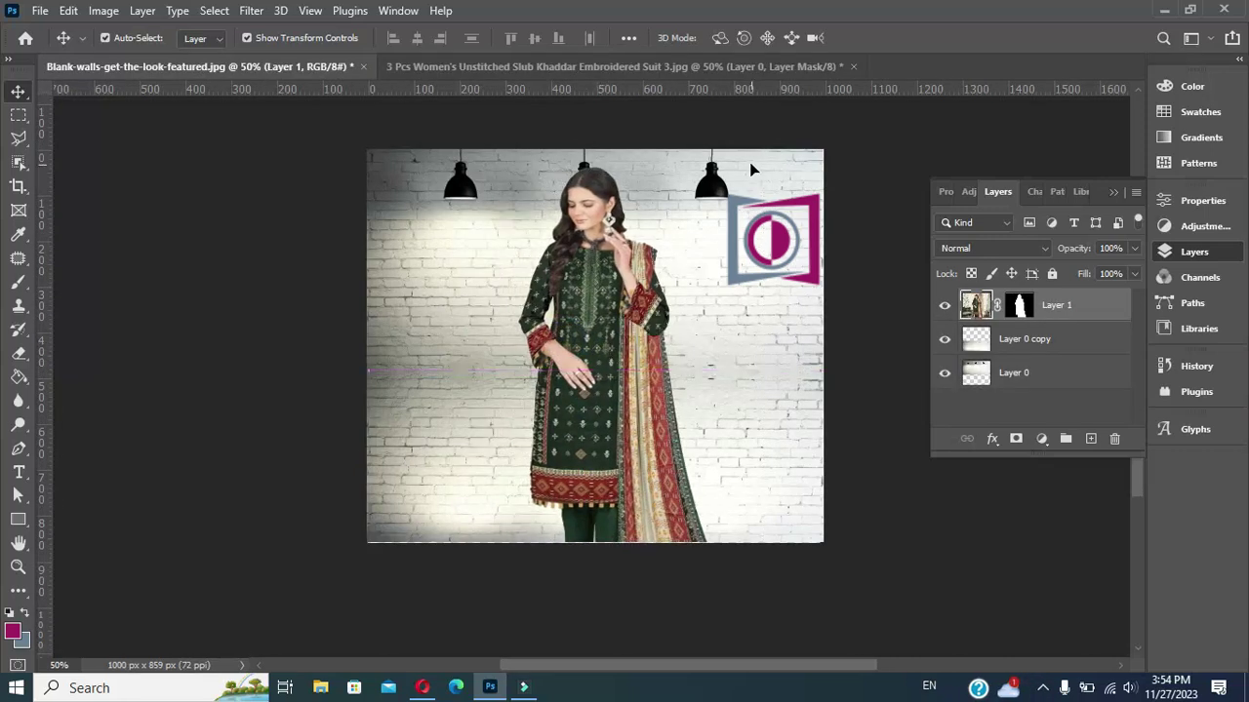
left_click(608, 187)
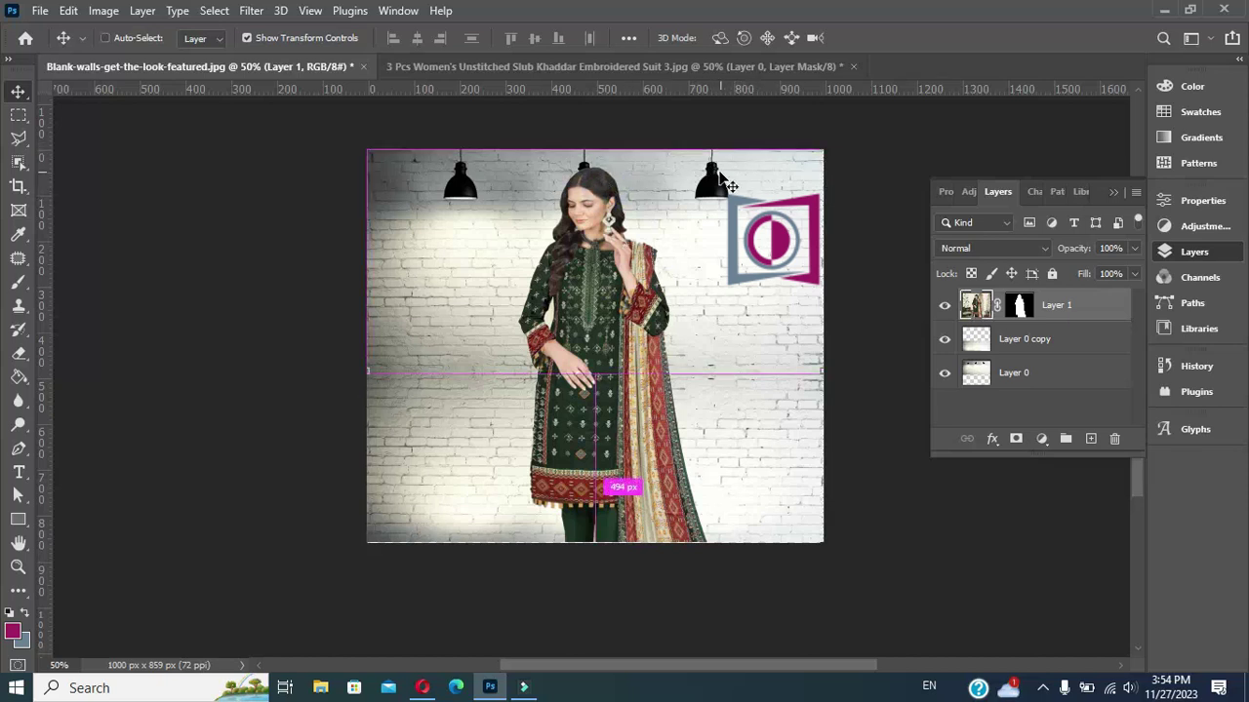
scroll(719, 185, "up", 1)
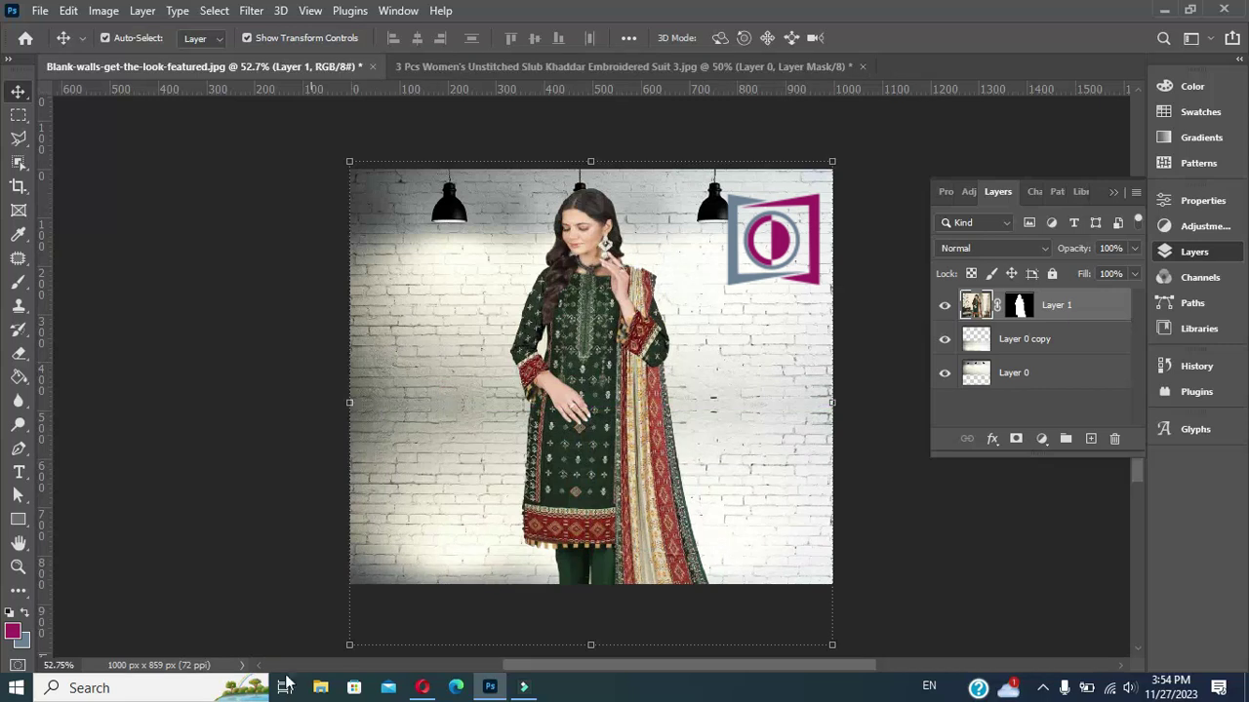
left_click_drag(349, 644, 454, 543)
left_click_drag(624, 390, 546, 429)
key("Down")
key("Down")
key("Down")
key("Down")
key("Down")
key("Down")
key("Down")
key("Down")
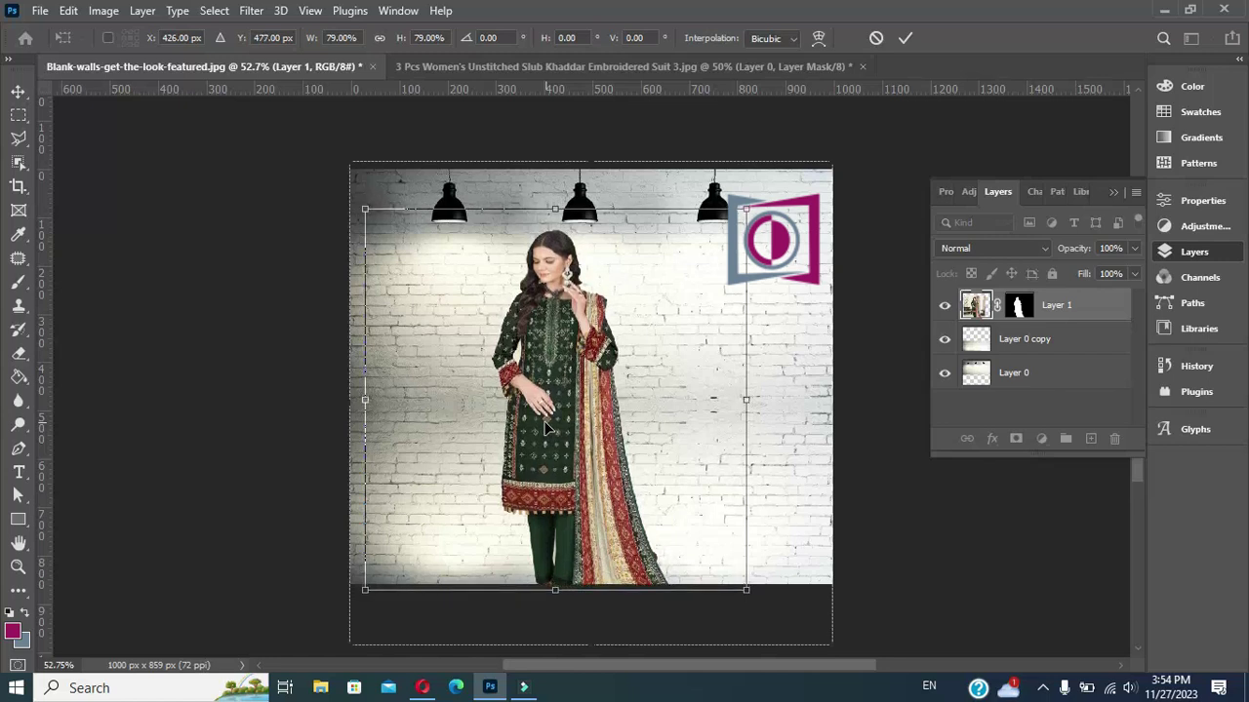
key("Return")
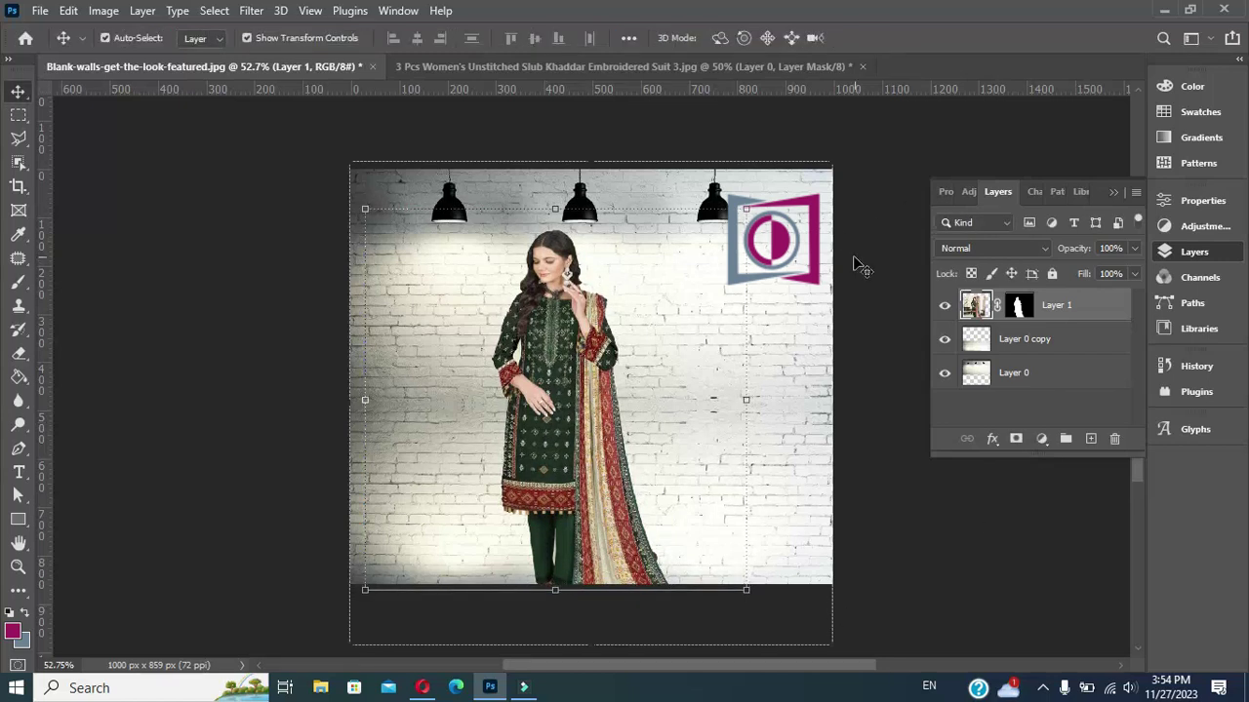
mouse_move(536, 360)
left_mouse_down()
mouse_move(520, 353)
mouse_move(532, 357)
left_mouse_up()
Step: Start a text box right of the woman with near-black colour 090808
left_click(244, 342)
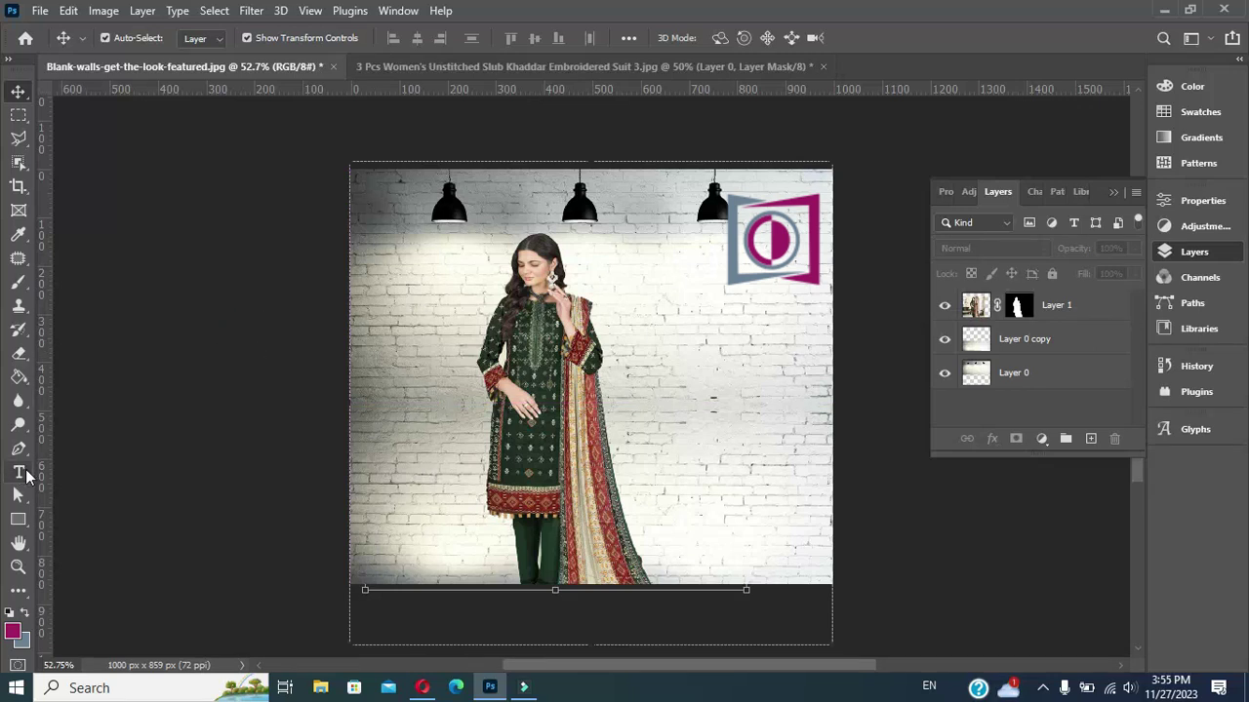
left_click(19, 473)
left_click(18, 469)
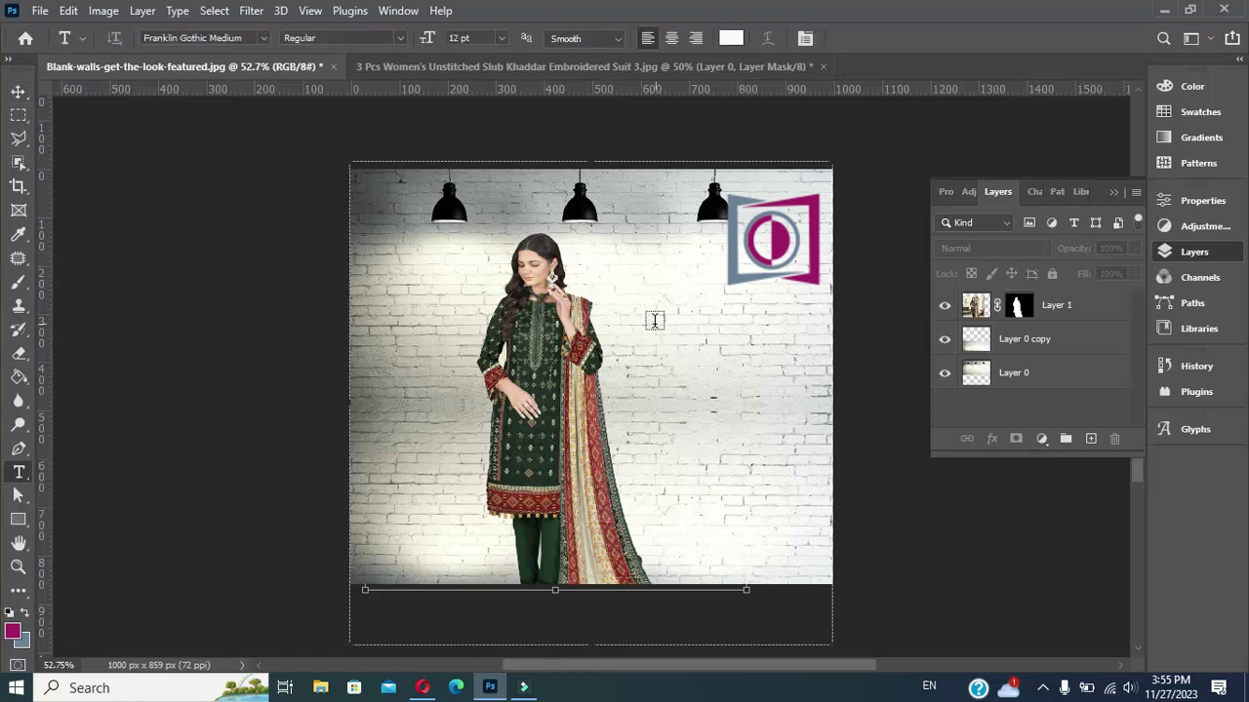
left_click(654, 322)
left_click(730, 38)
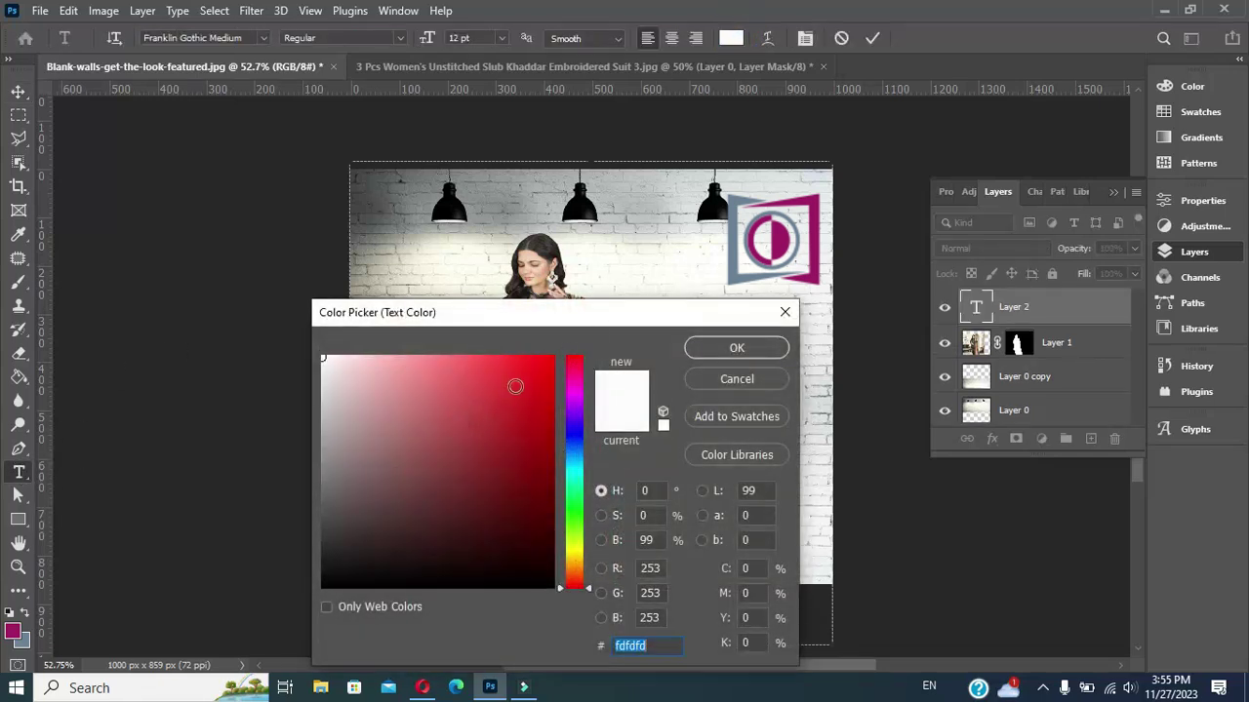
left_click(515, 386)
mouse_move(570, 318)
left_mouse_down()
mouse_move(957, 280)
mouse_move(1067, 241)
left_mouse_up()
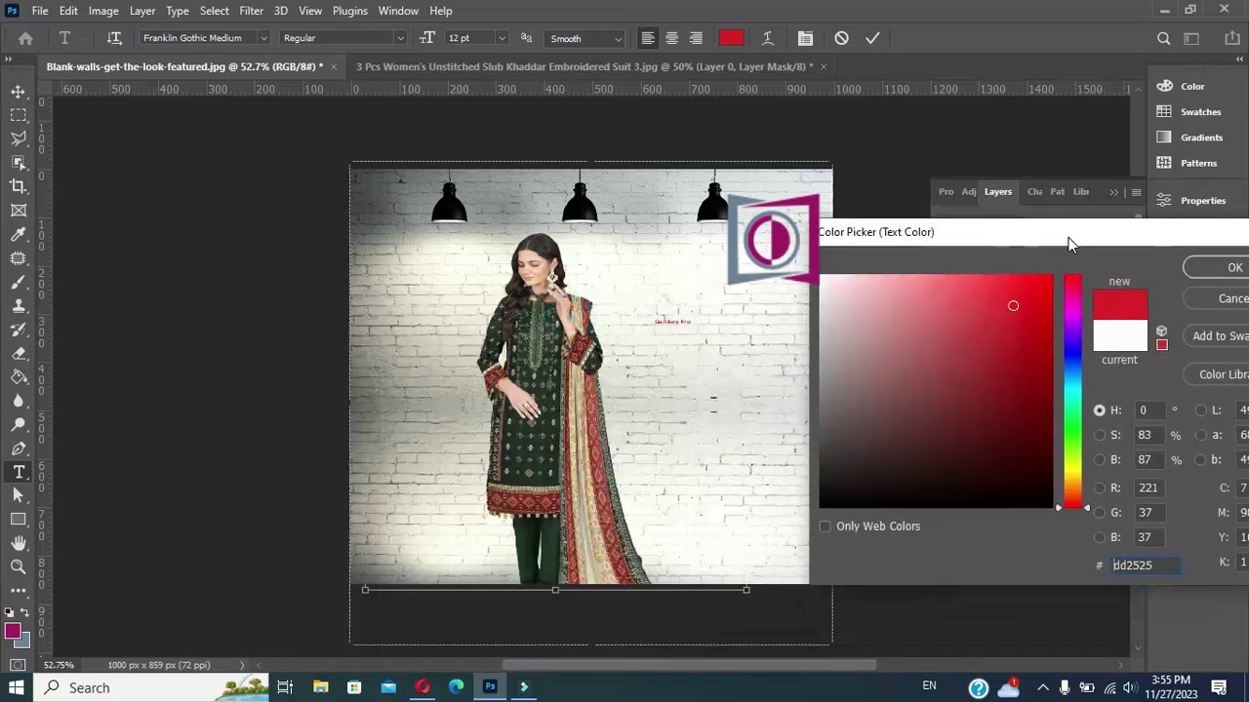
left_click(836, 500)
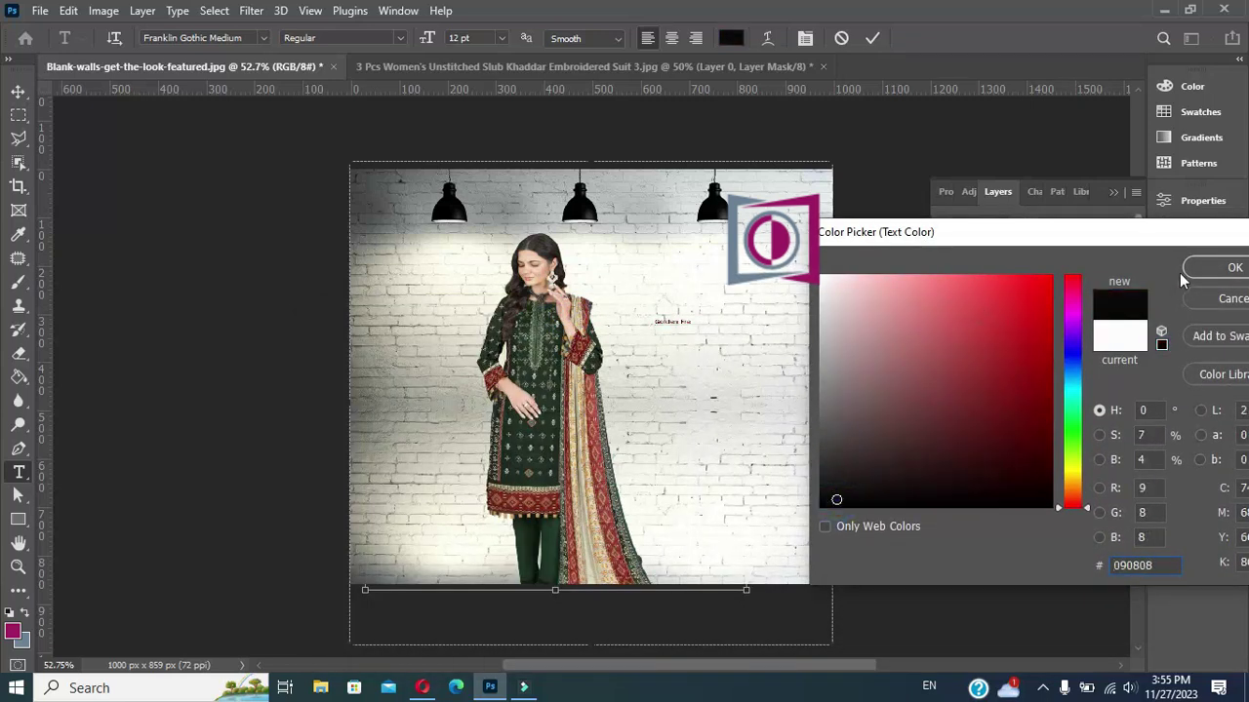
left_click(1221, 268)
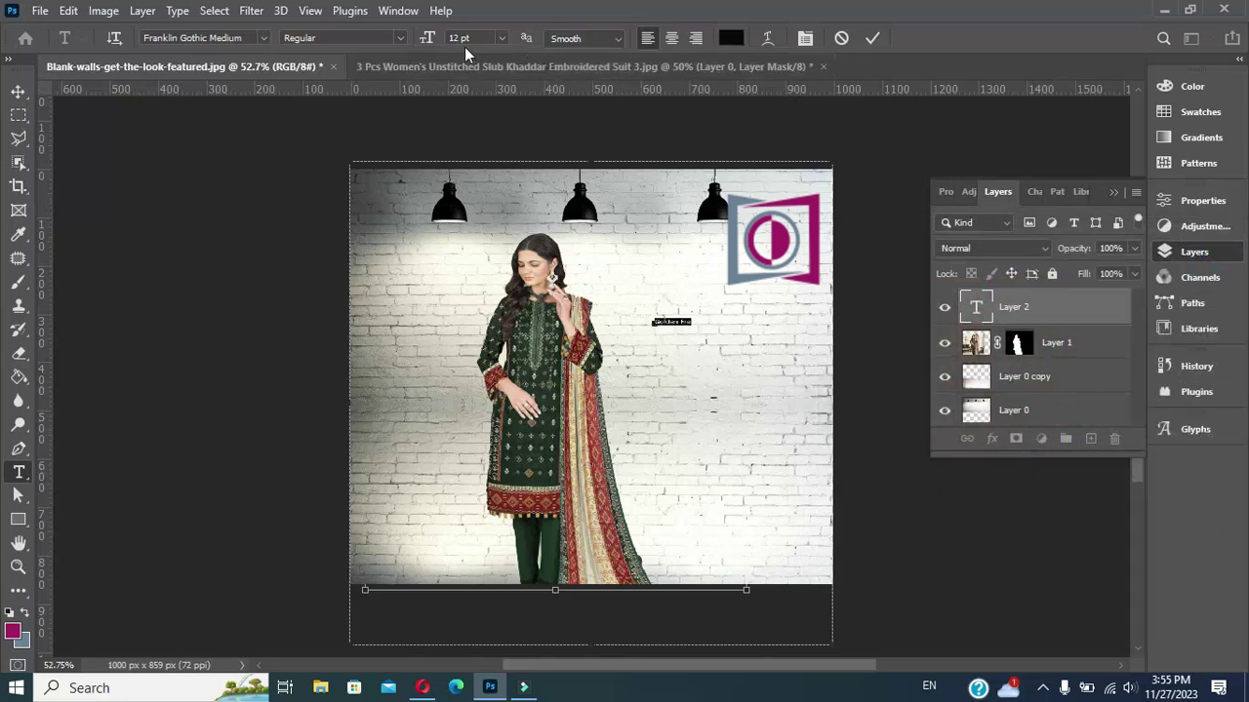
Step: Set the text size to 30 pt, type 'Golden Friday' and commit it
left_click(502, 38)
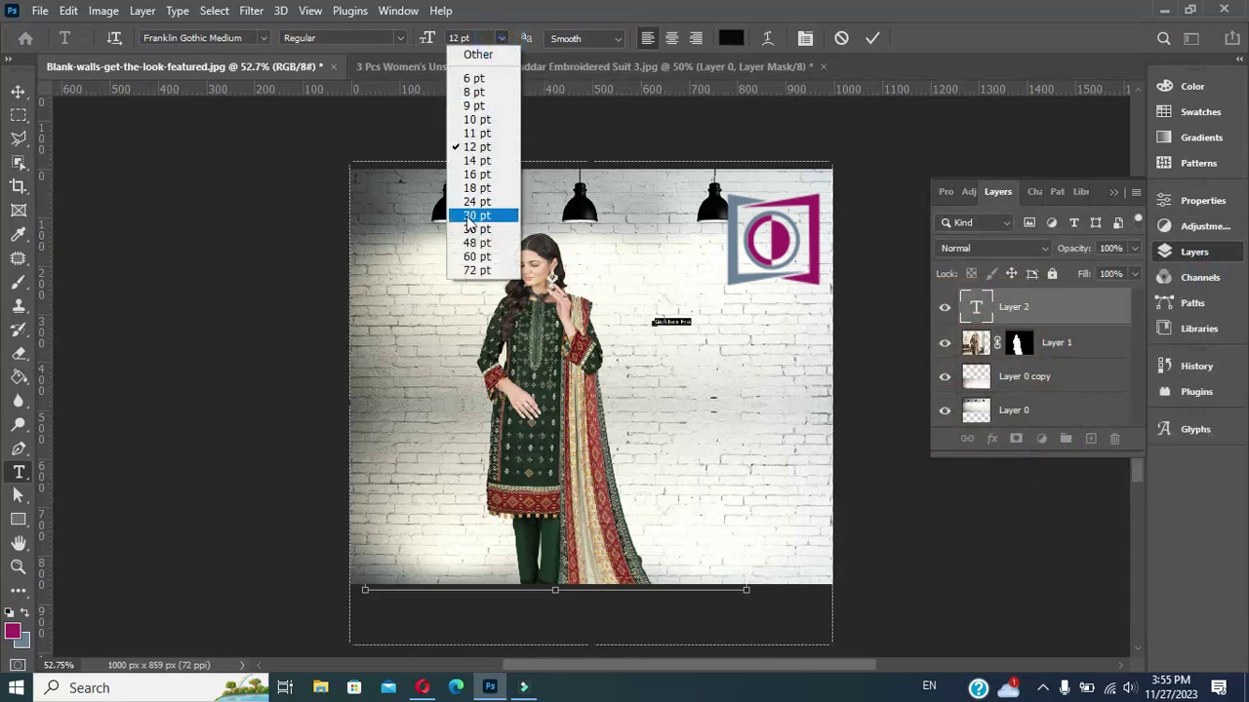
left_click(468, 217)
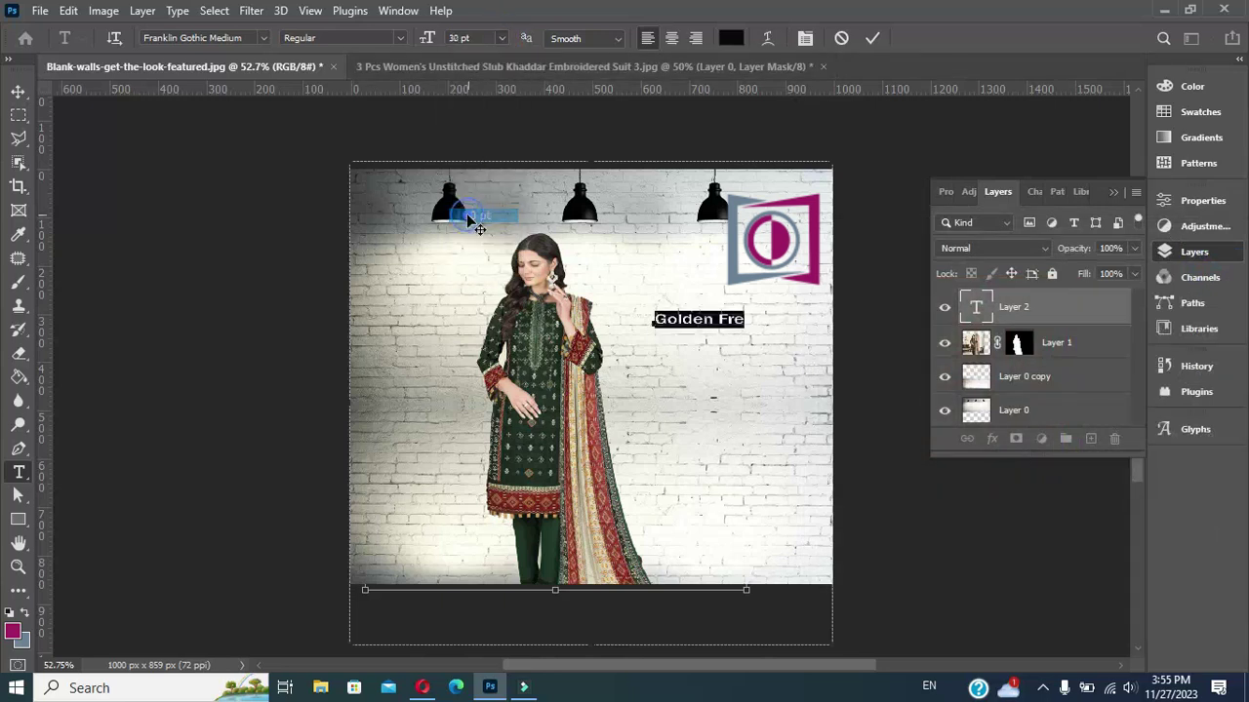
left_click(733, 318)
type("iday")
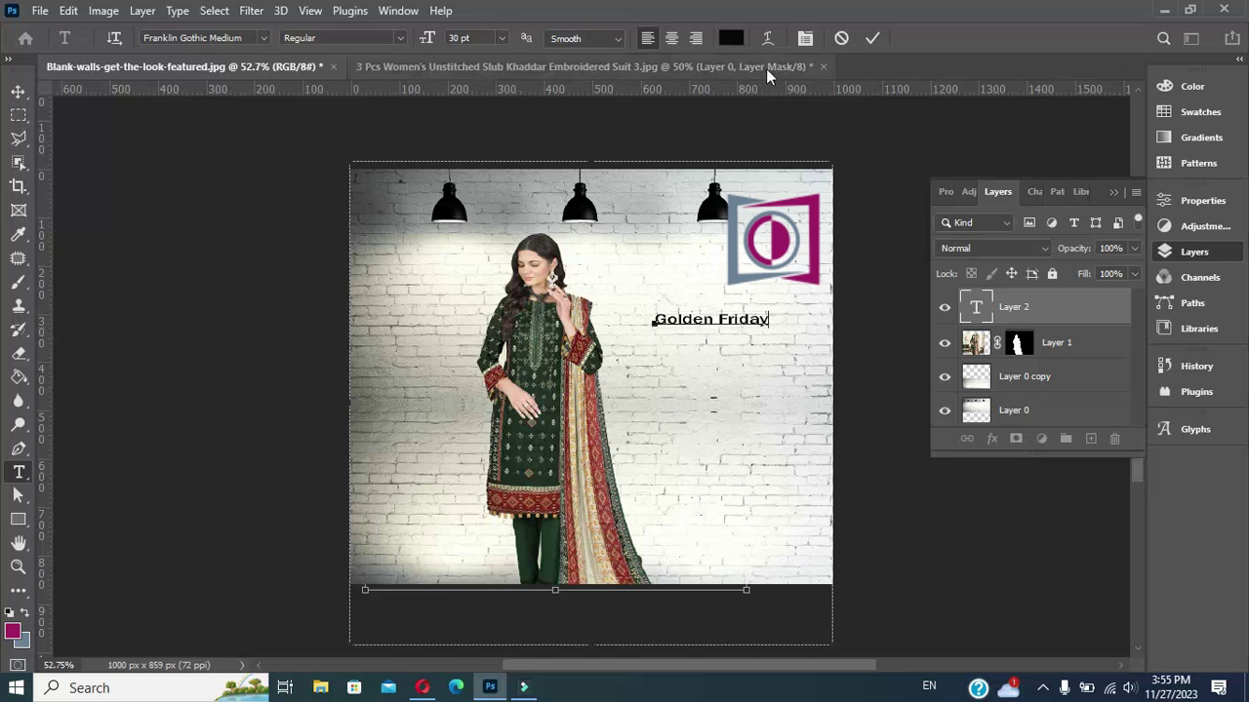
left_click(871, 39)
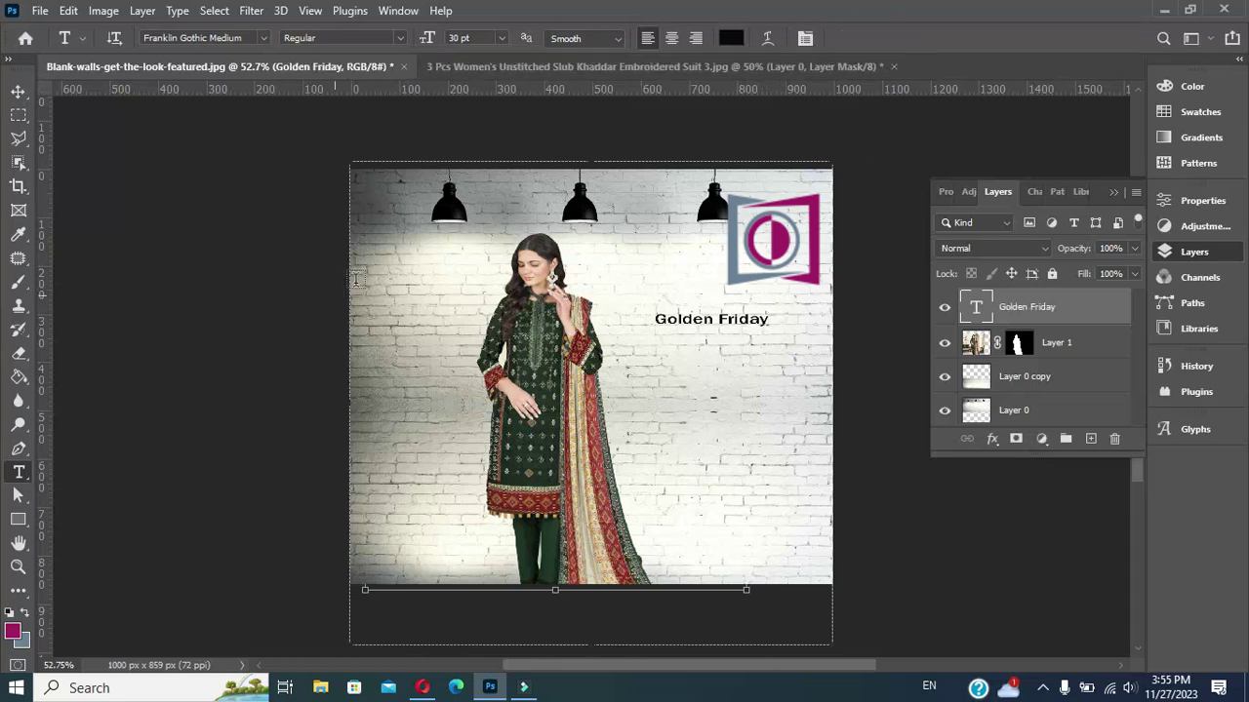
Step: Switch the Golden Friday text from Franklin Gothic Medium to Calibri
left_click(18, 92)
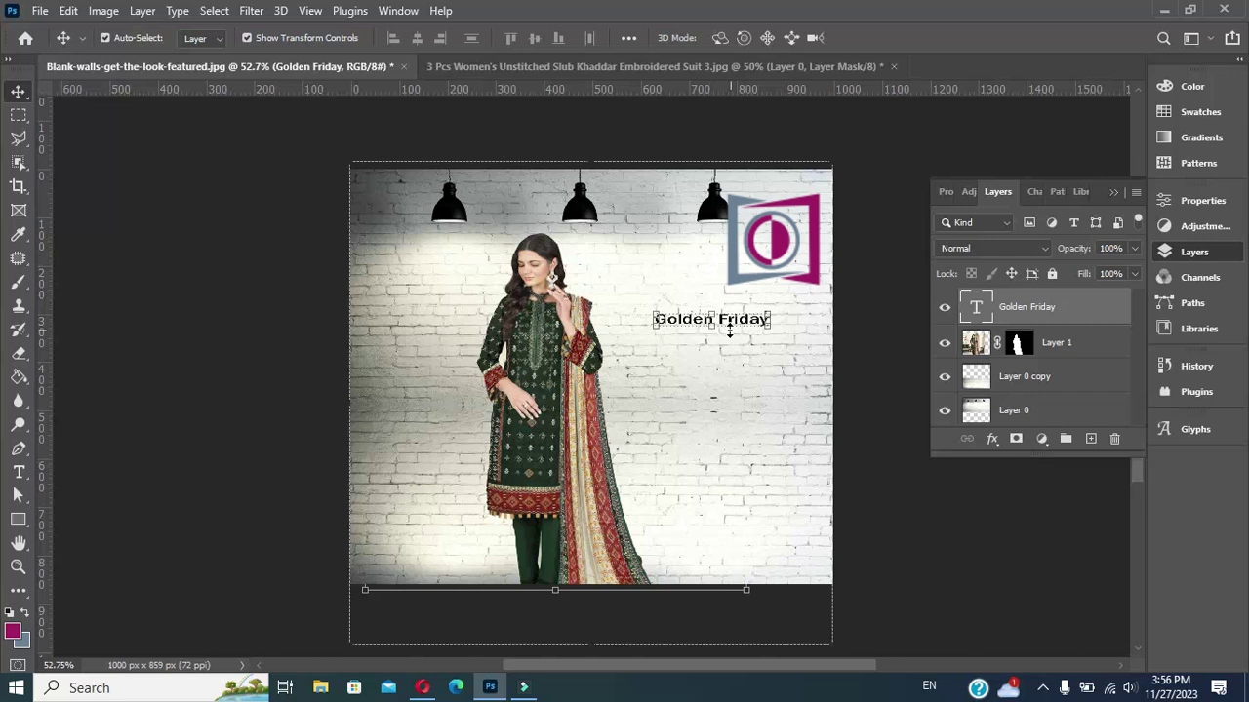
key("t")
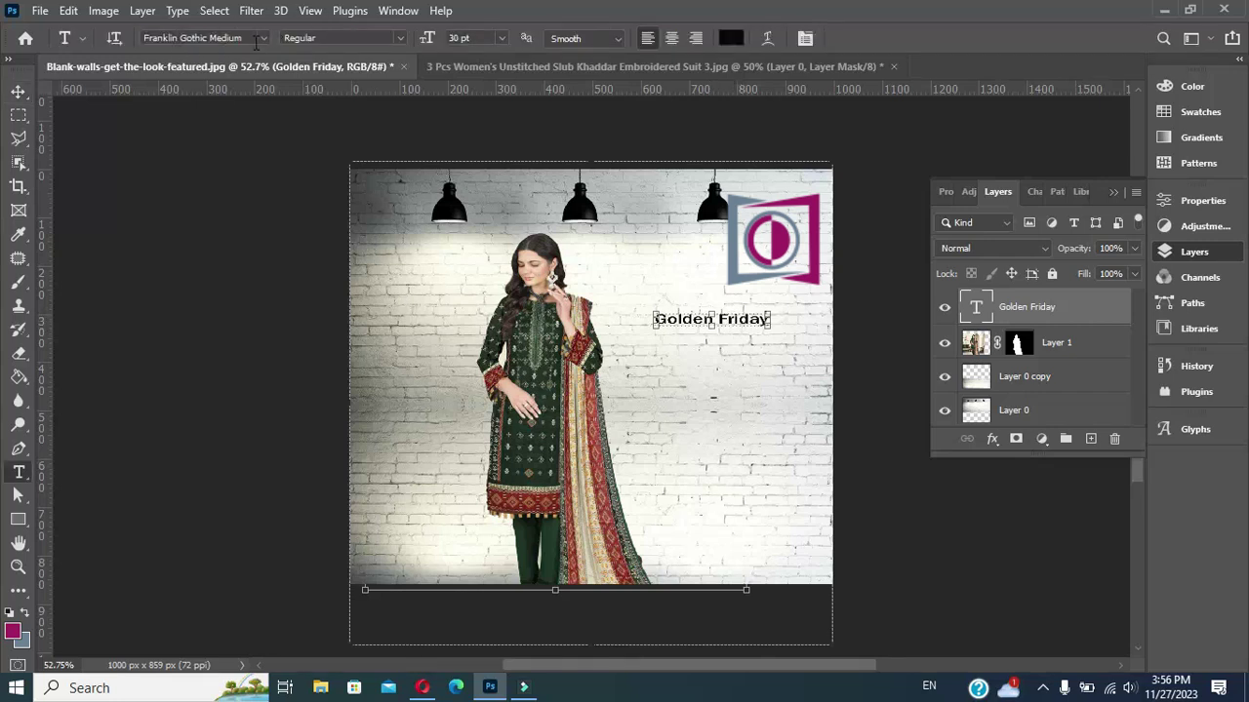
left_click(265, 39)
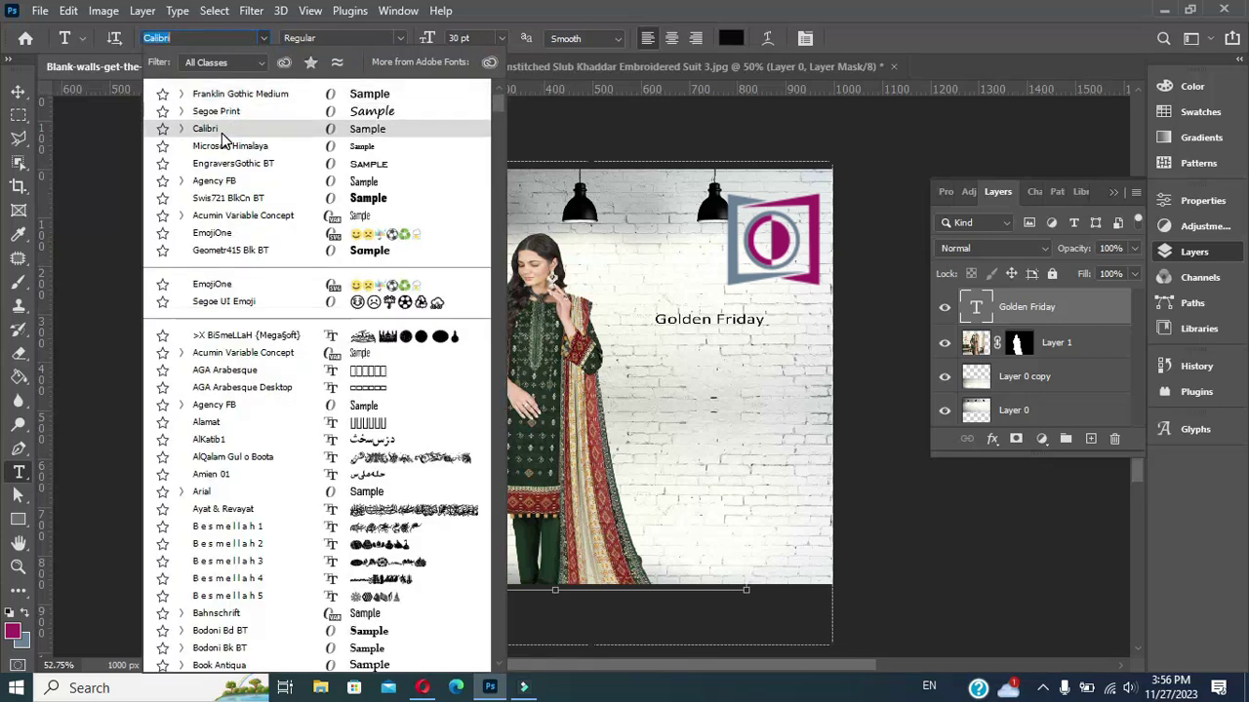
left_click(222, 130)
left_click(222, 140)
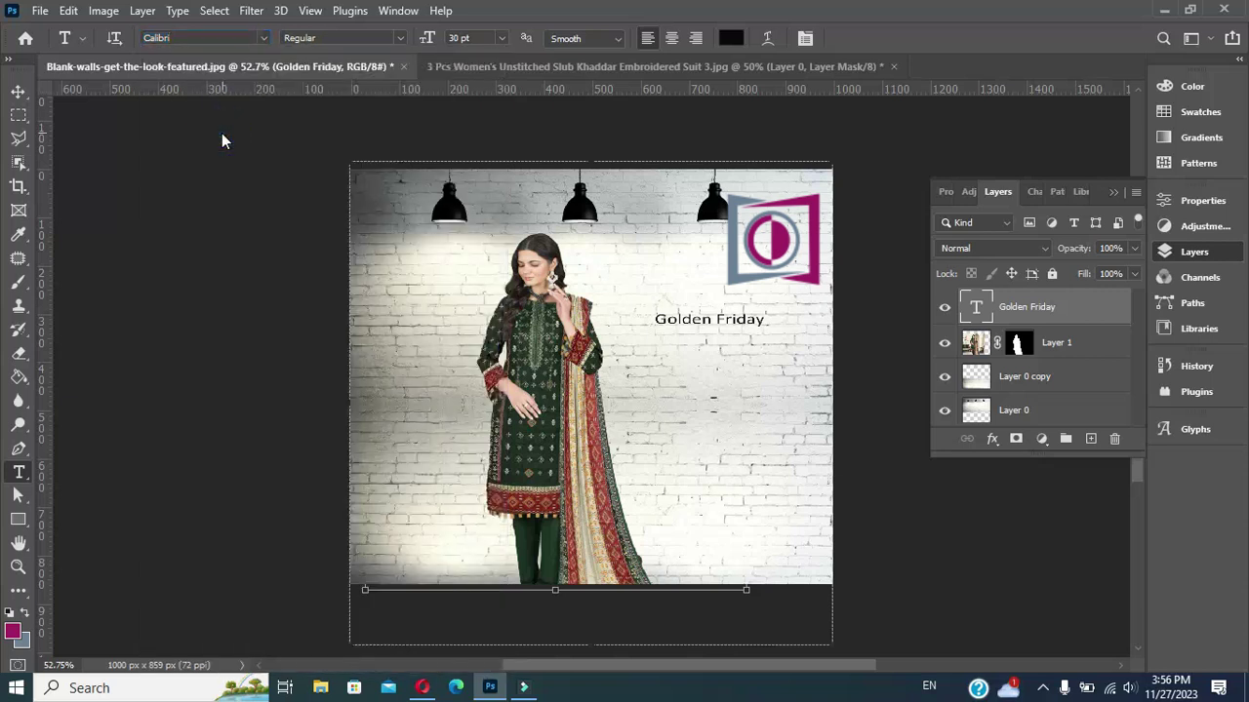
left_click(20, 94)
left_click(18, 472)
Step: Add a 'SALE' text line below Golden Friday and scale it up to about 278%
left_click(657, 388)
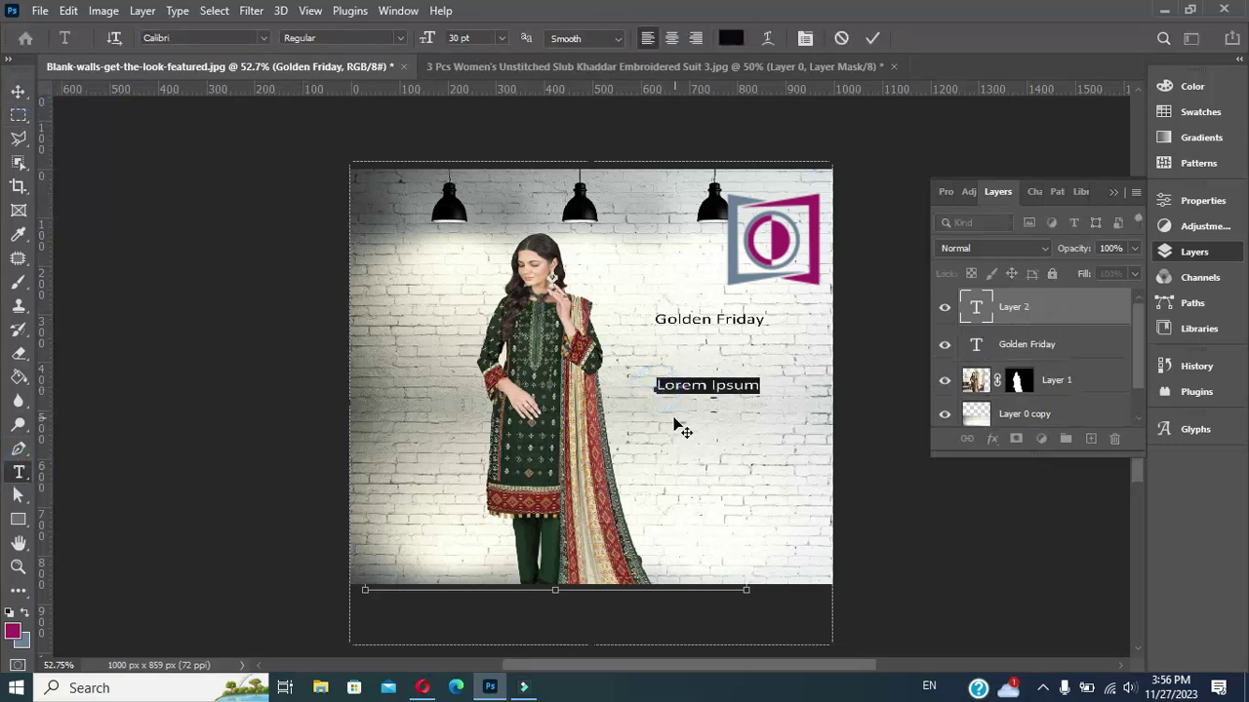
type("SALE")
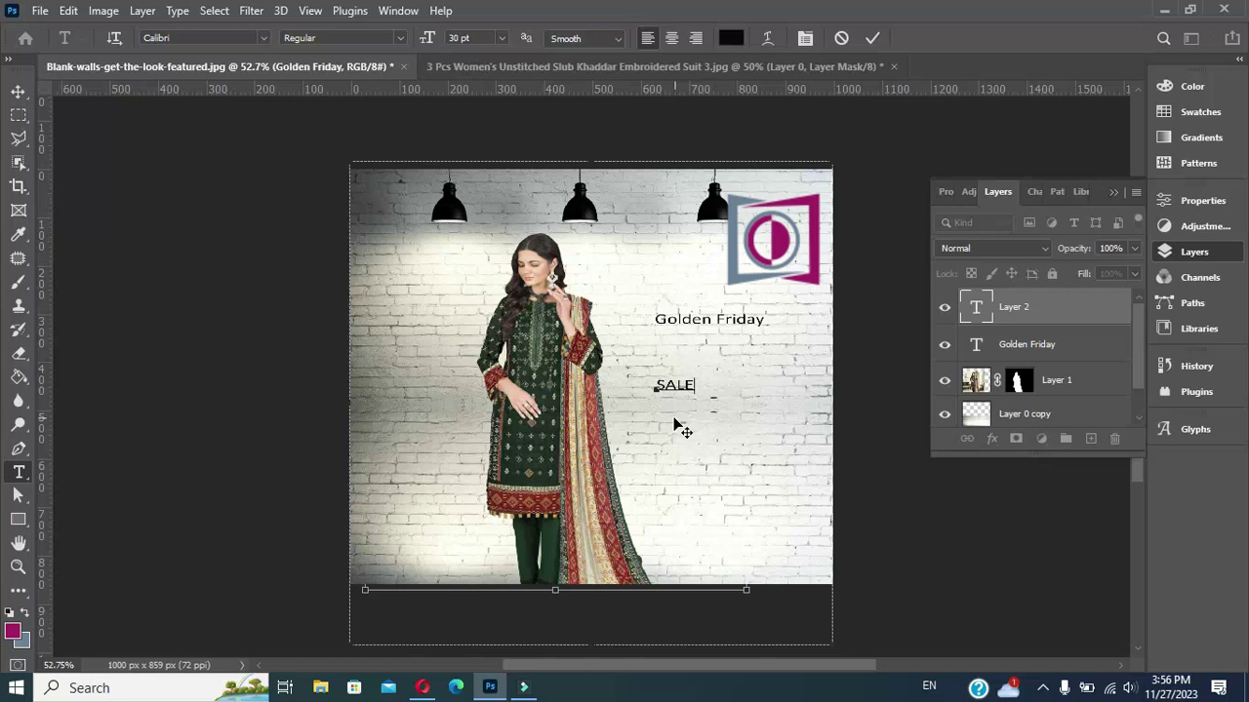
left_click(872, 39)
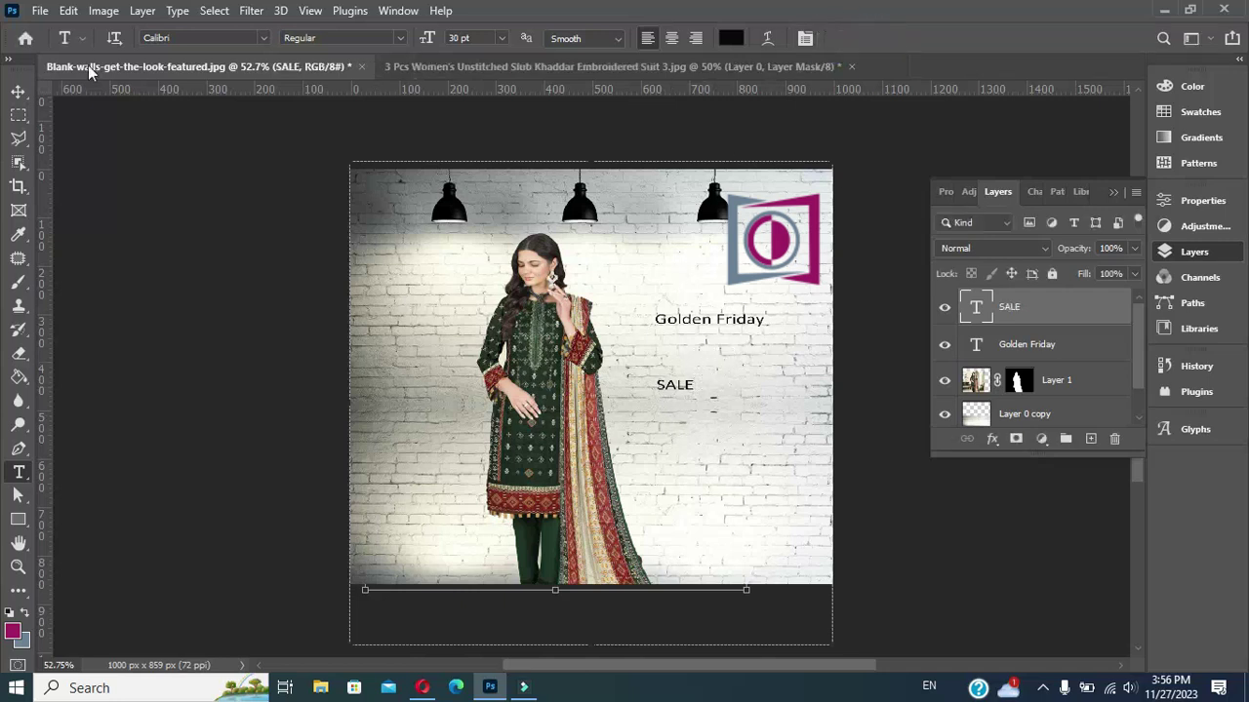
left_click(19, 90)
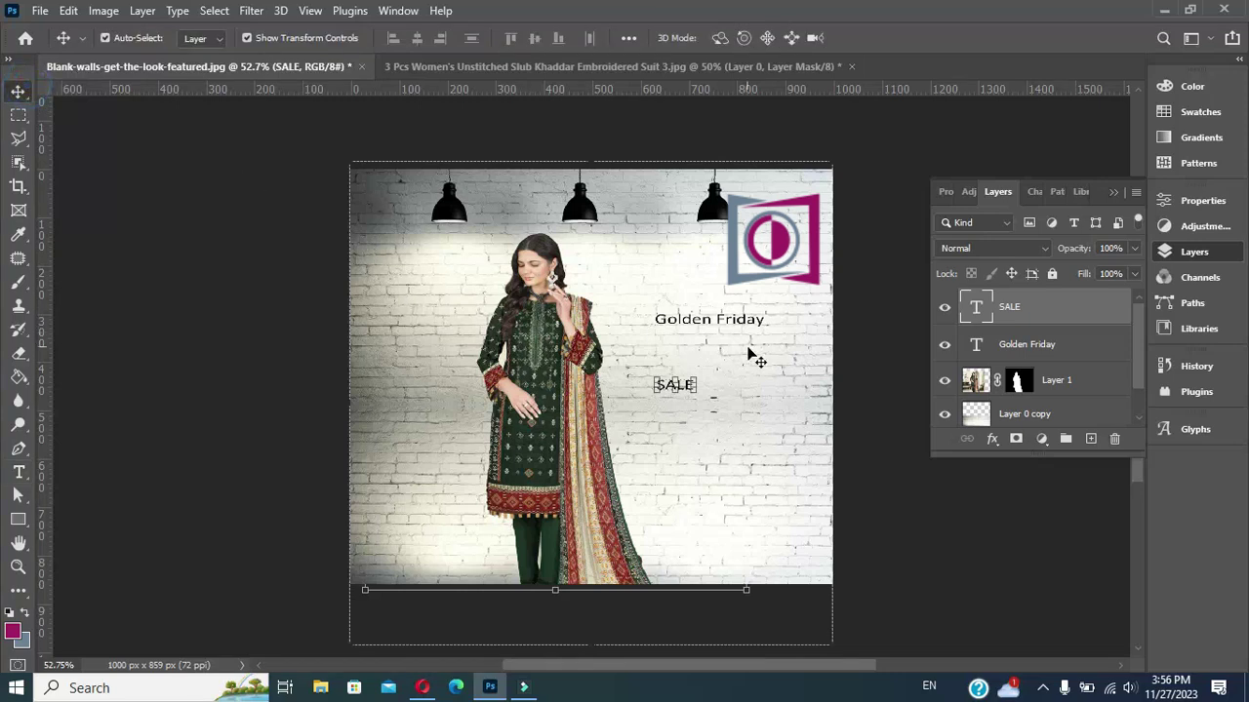
left_click_drag(698, 375, 740, 334)
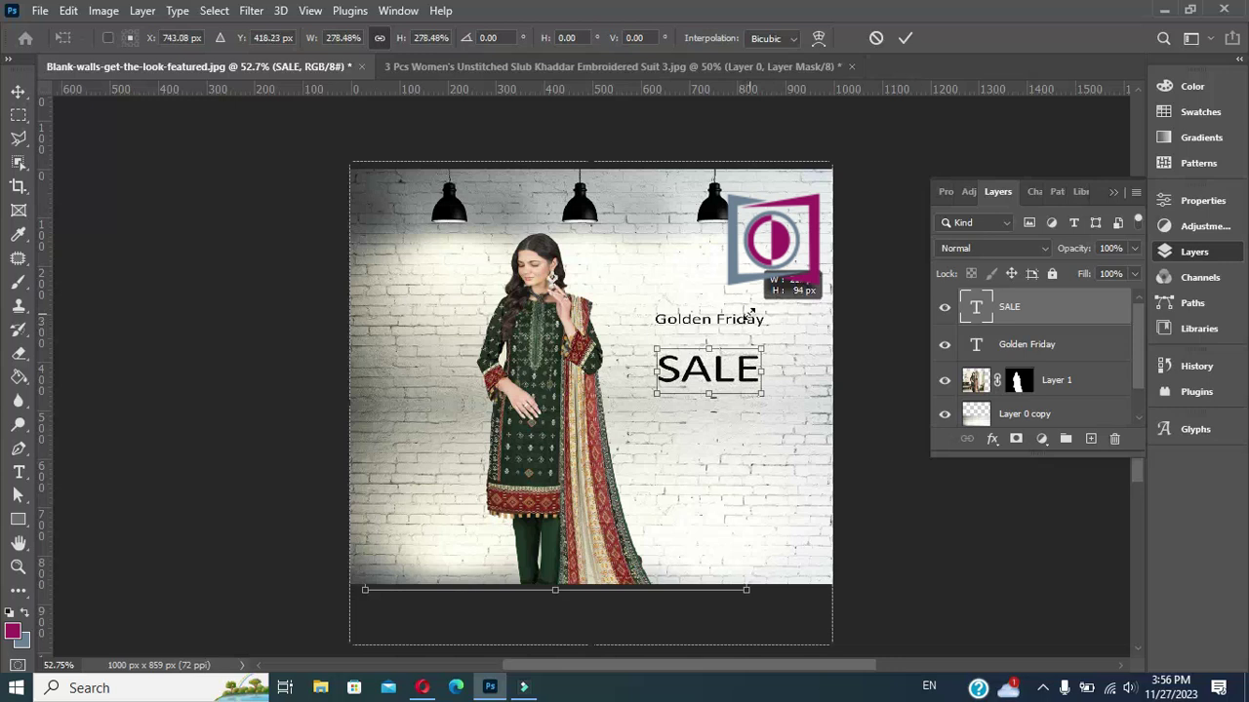
left_click_drag(739, 334, 763, 347)
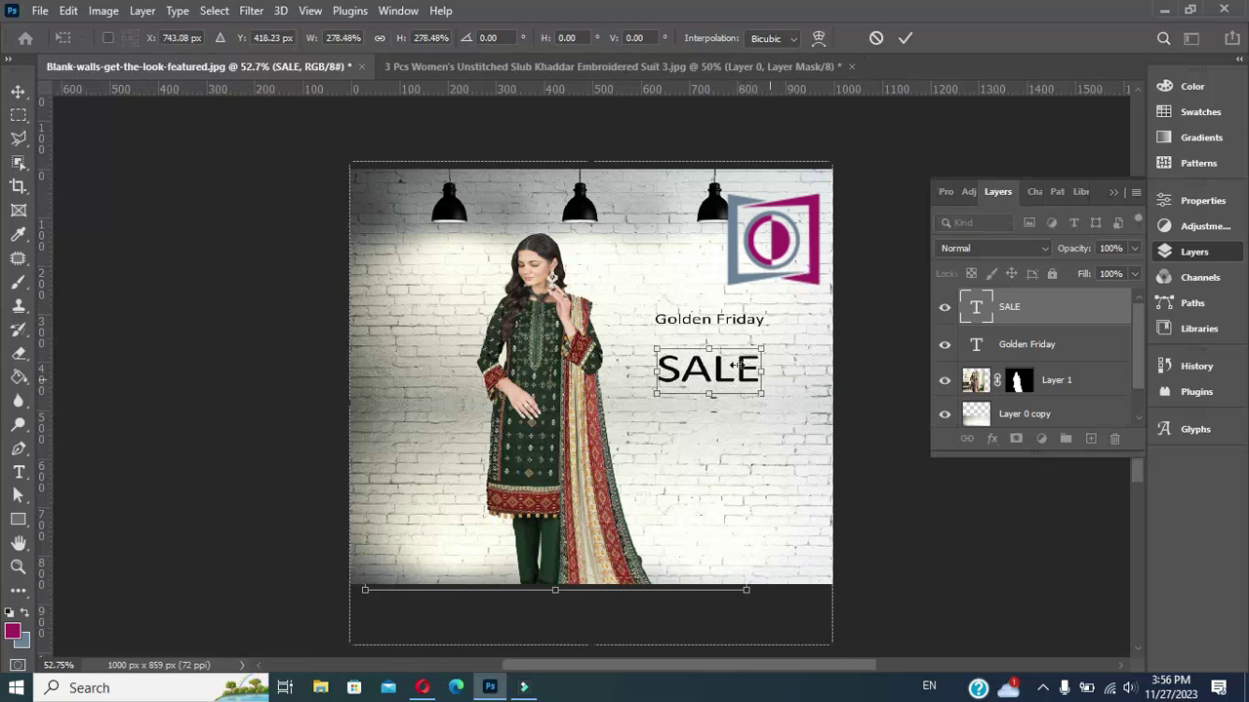
Step: Set the SALE text to Bold in the Swis721 BlkCn BT font
left_click(19, 473)
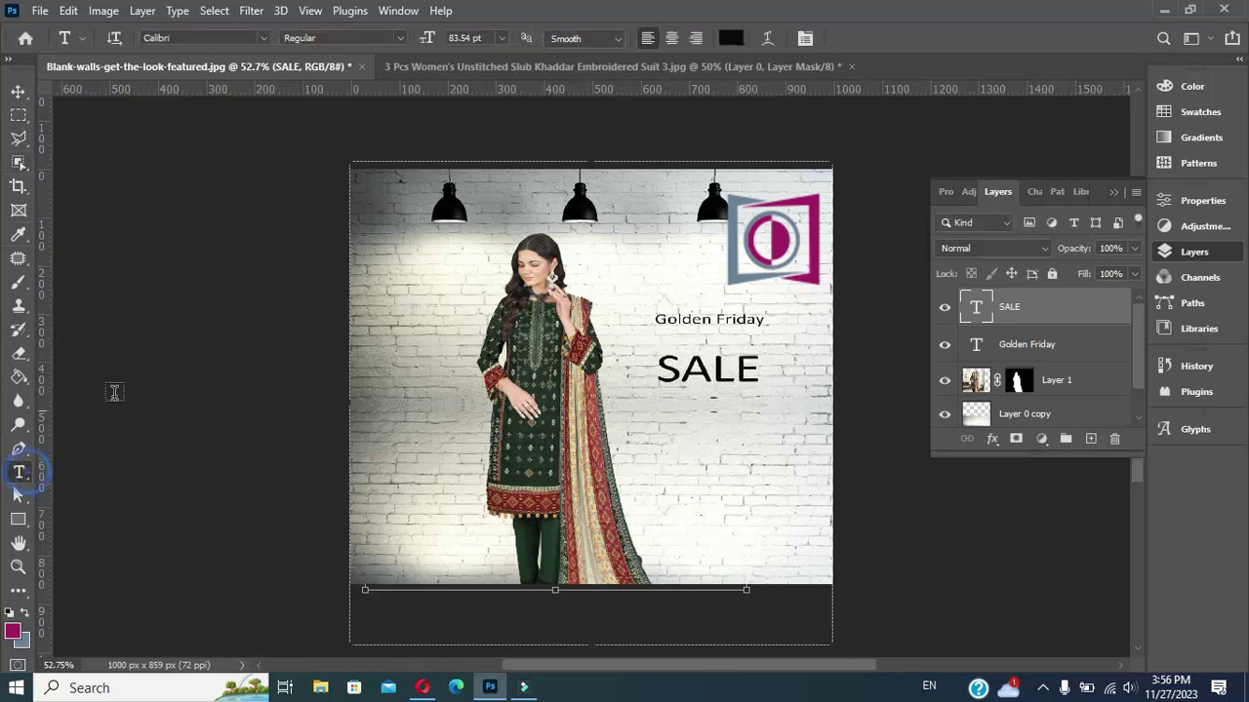
left_click(262, 40)
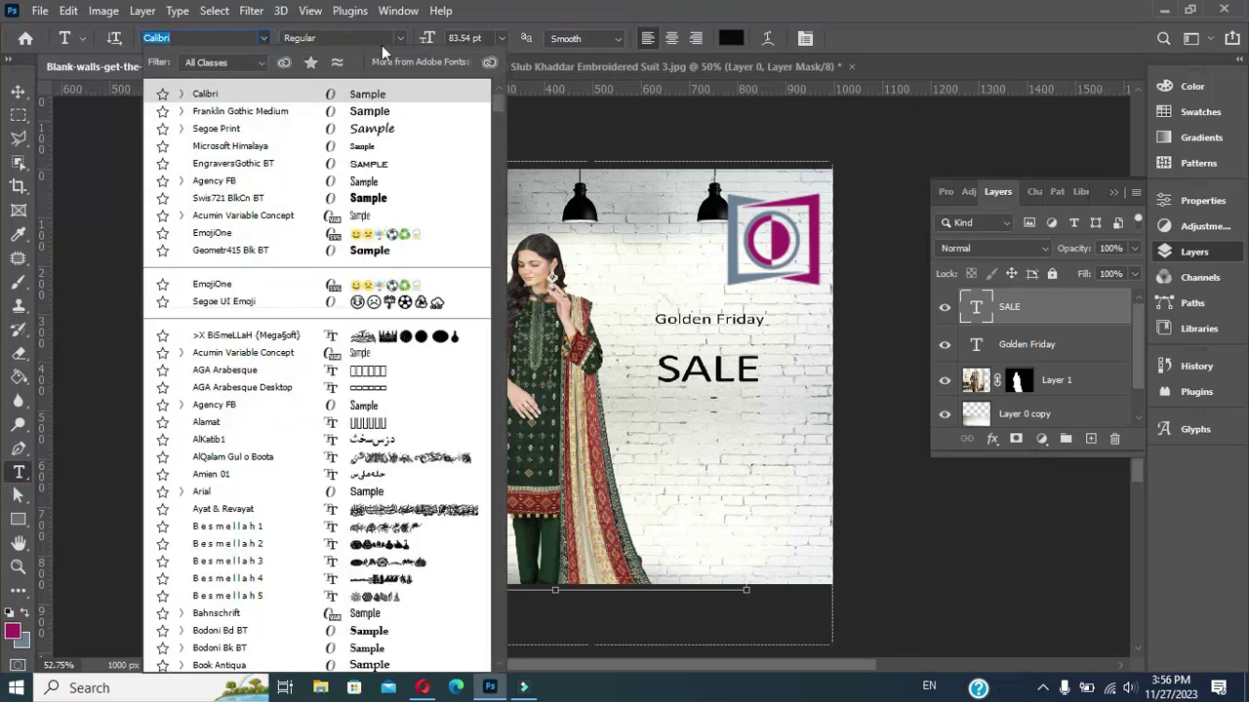
left_click(400, 37)
left_click(400, 38)
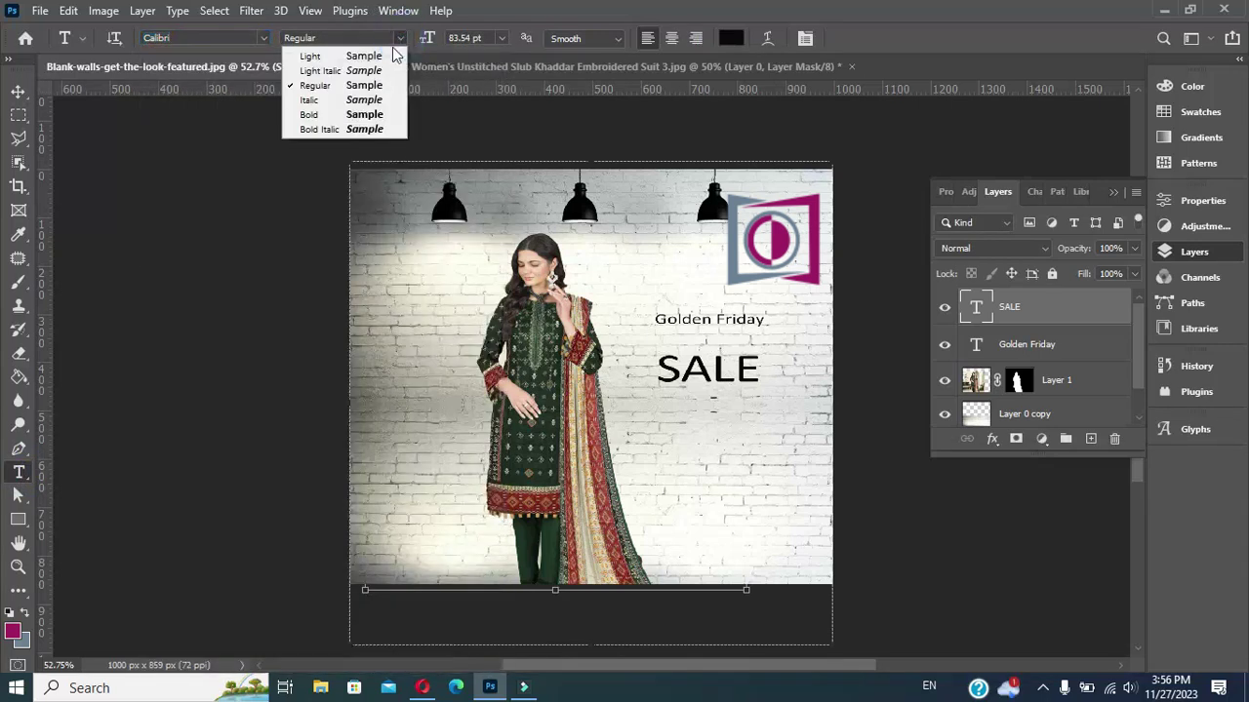
left_click(318, 114)
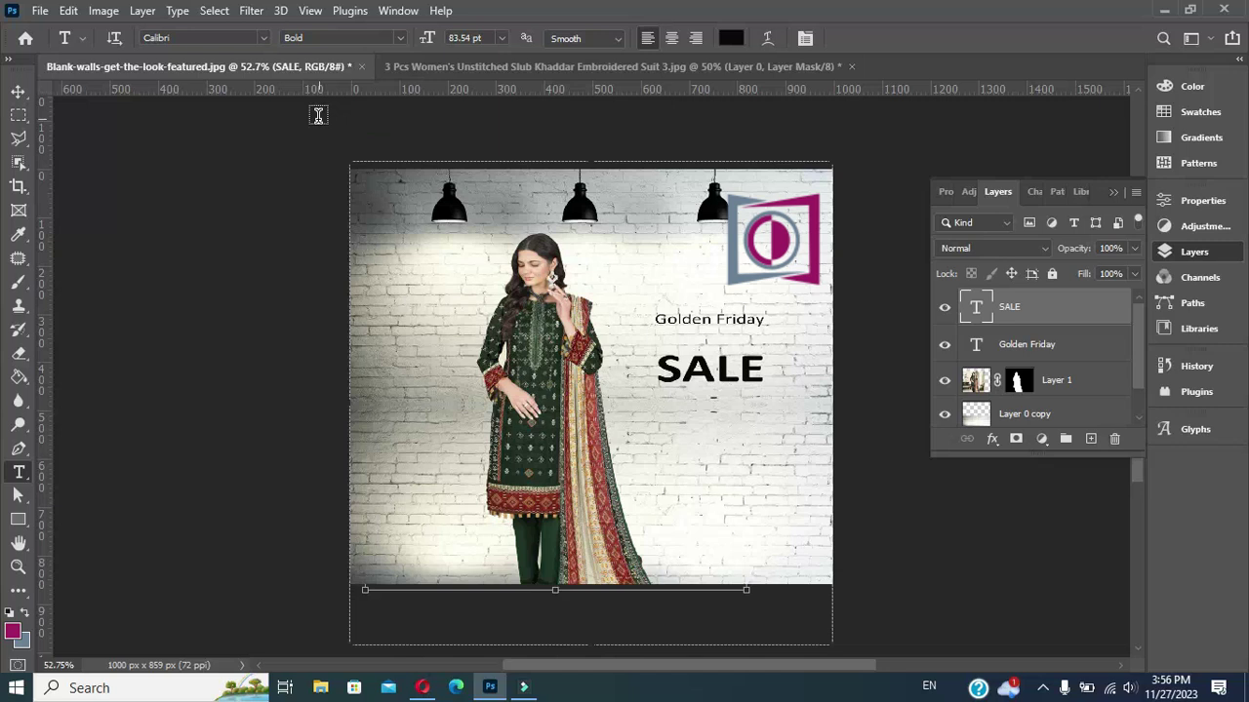
left_click(261, 38)
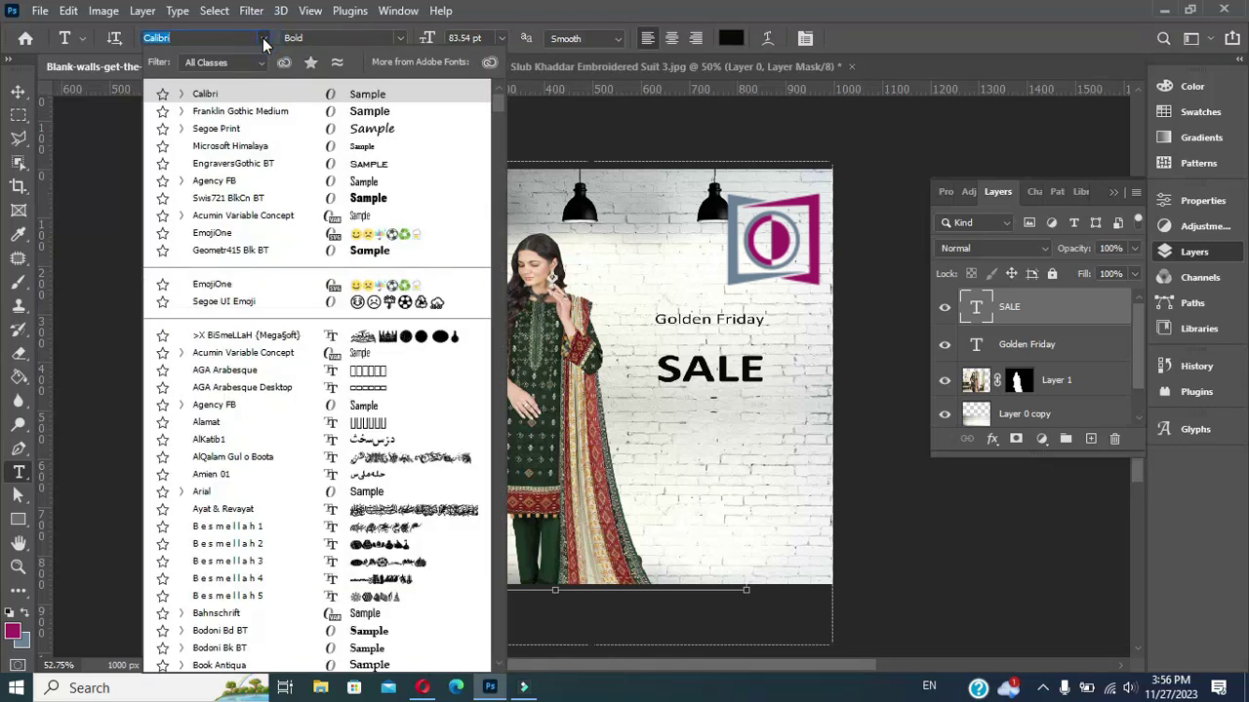
left_click(364, 200)
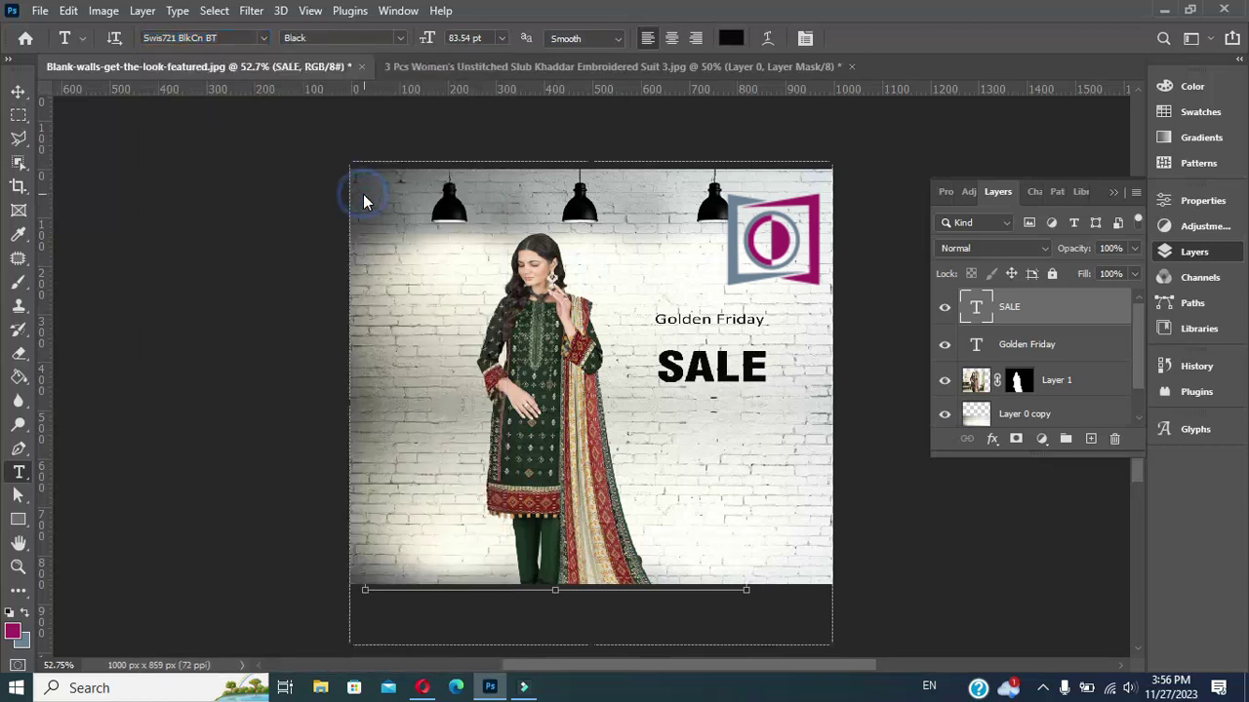
Step: Scale SALE to 108% width by 144% height and place it under Golden Friday
left_click(18, 92)
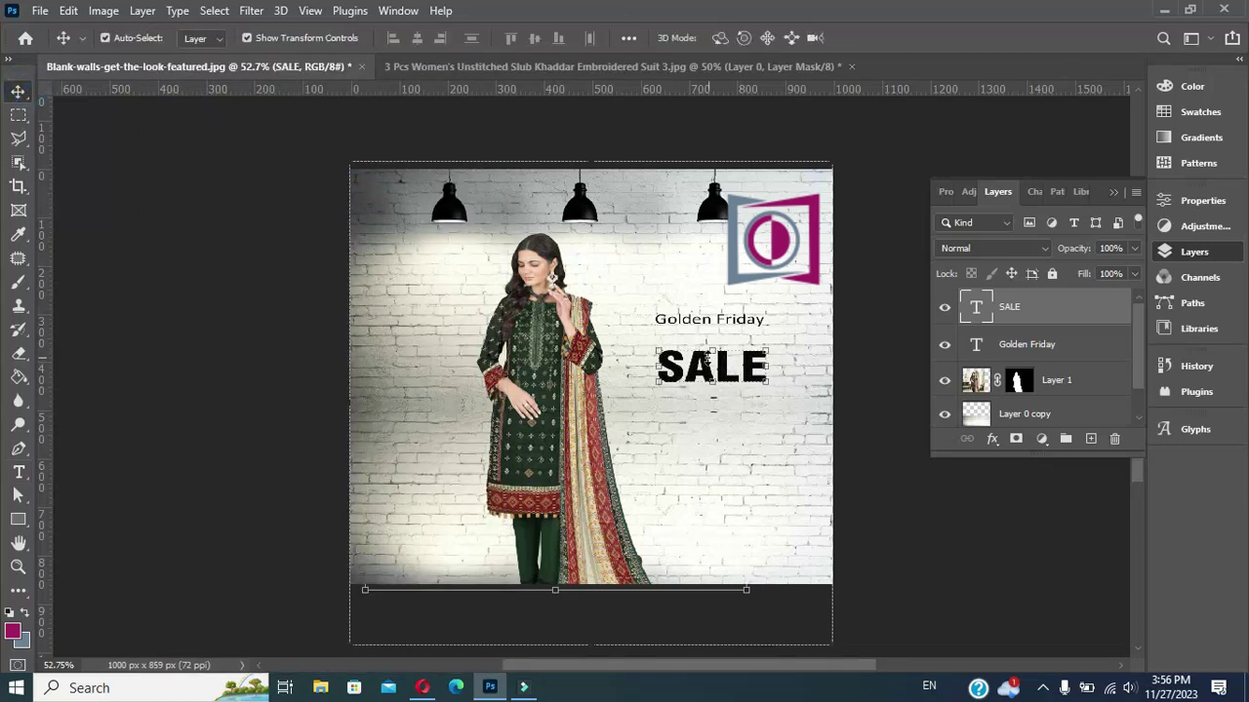
left_click_drag(712, 349, 713, 342)
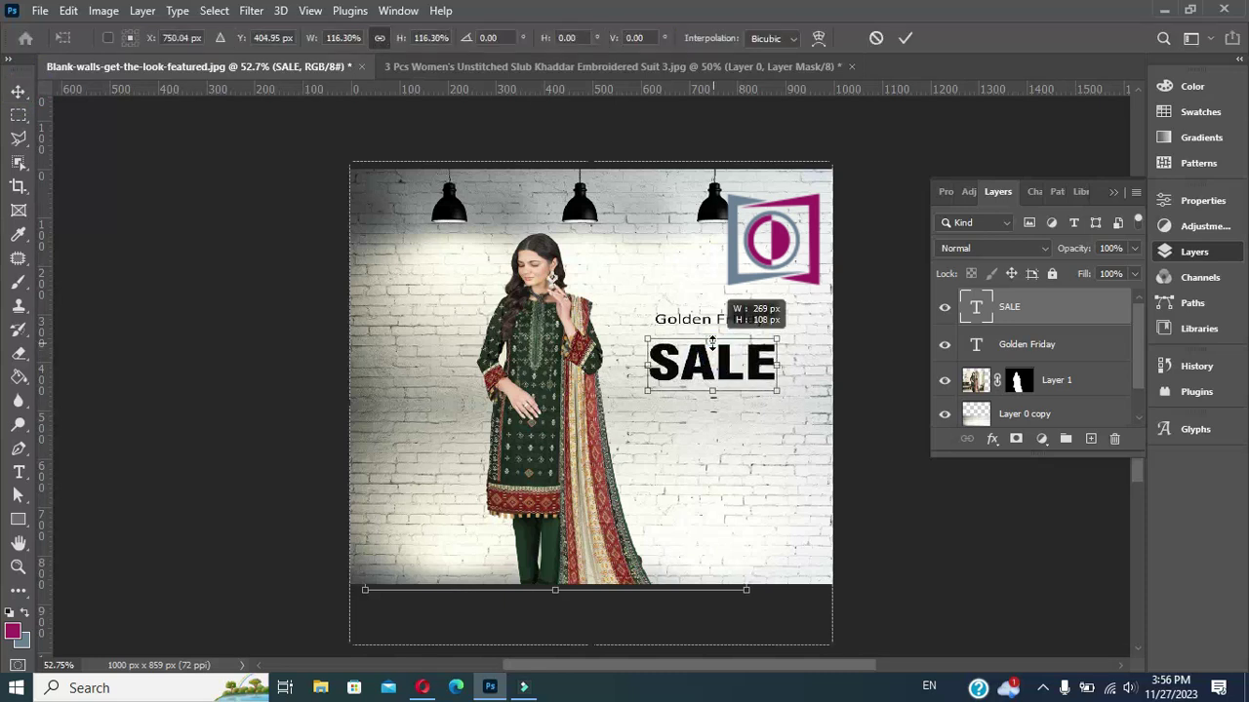
left_click(379, 38)
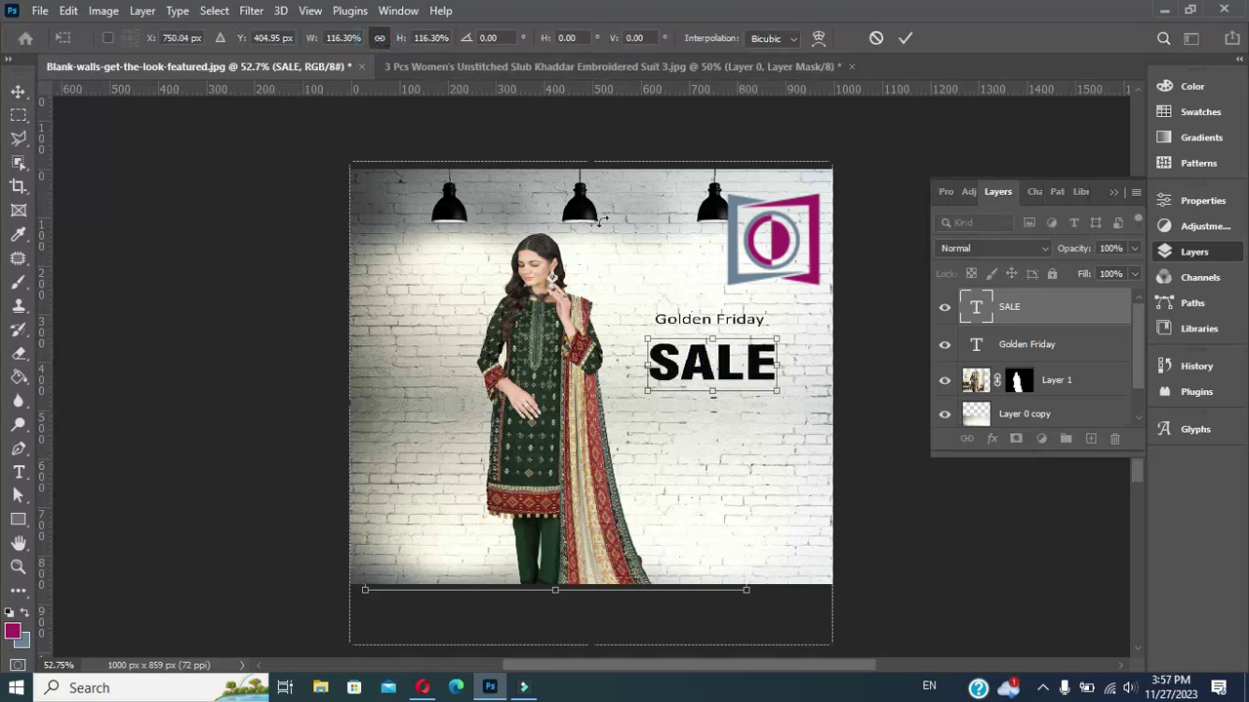
left_click_drag(715, 334, 715, 329)
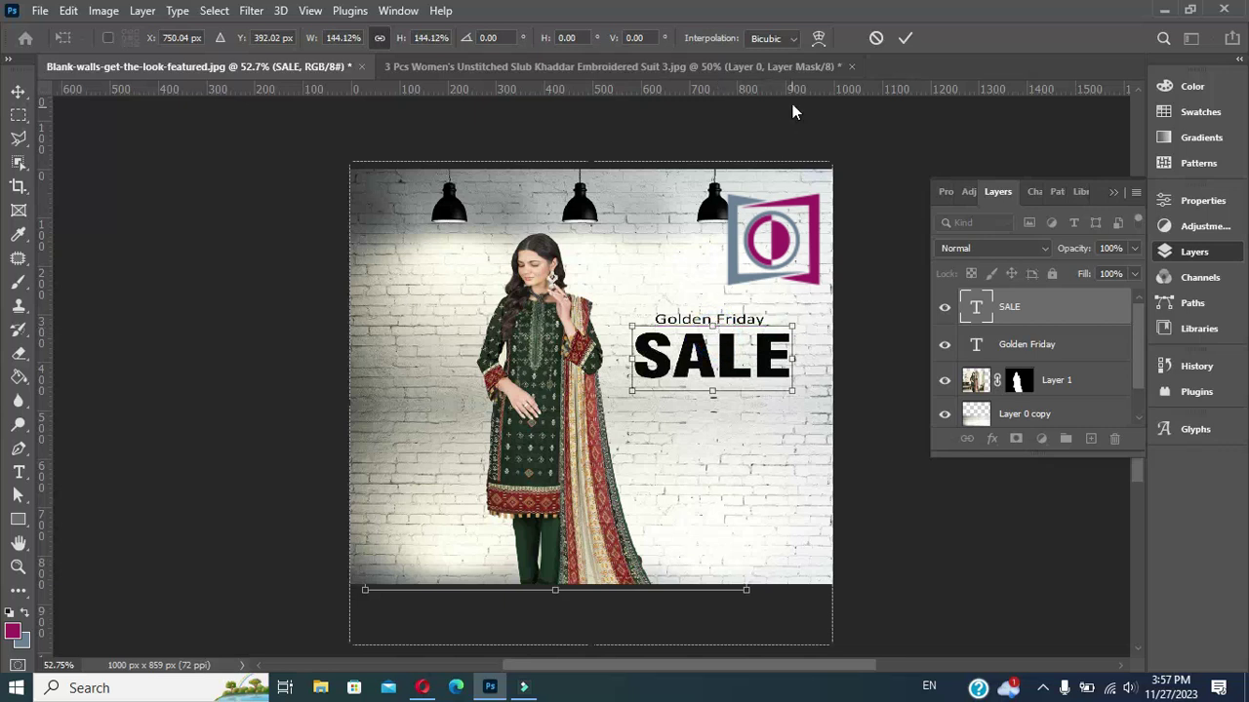
left_click(381, 41)
left_click_drag(635, 361, 674, 361)
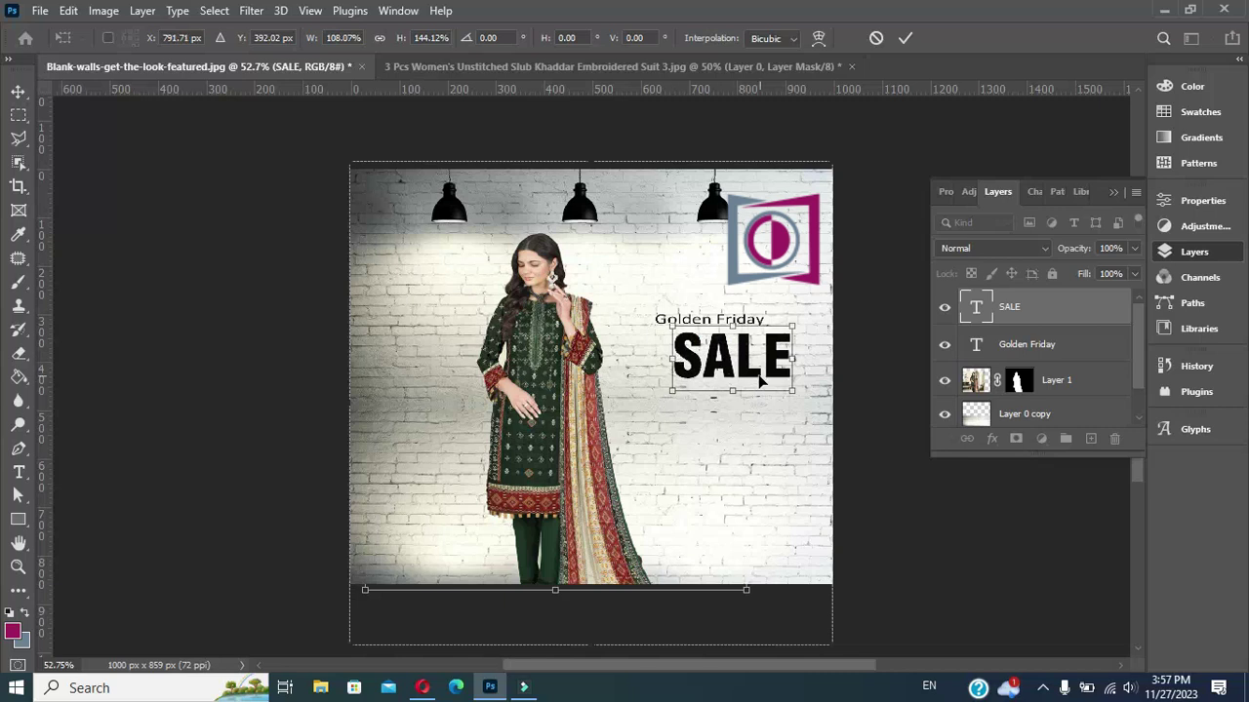
left_click_drag(754, 375, 732, 371)
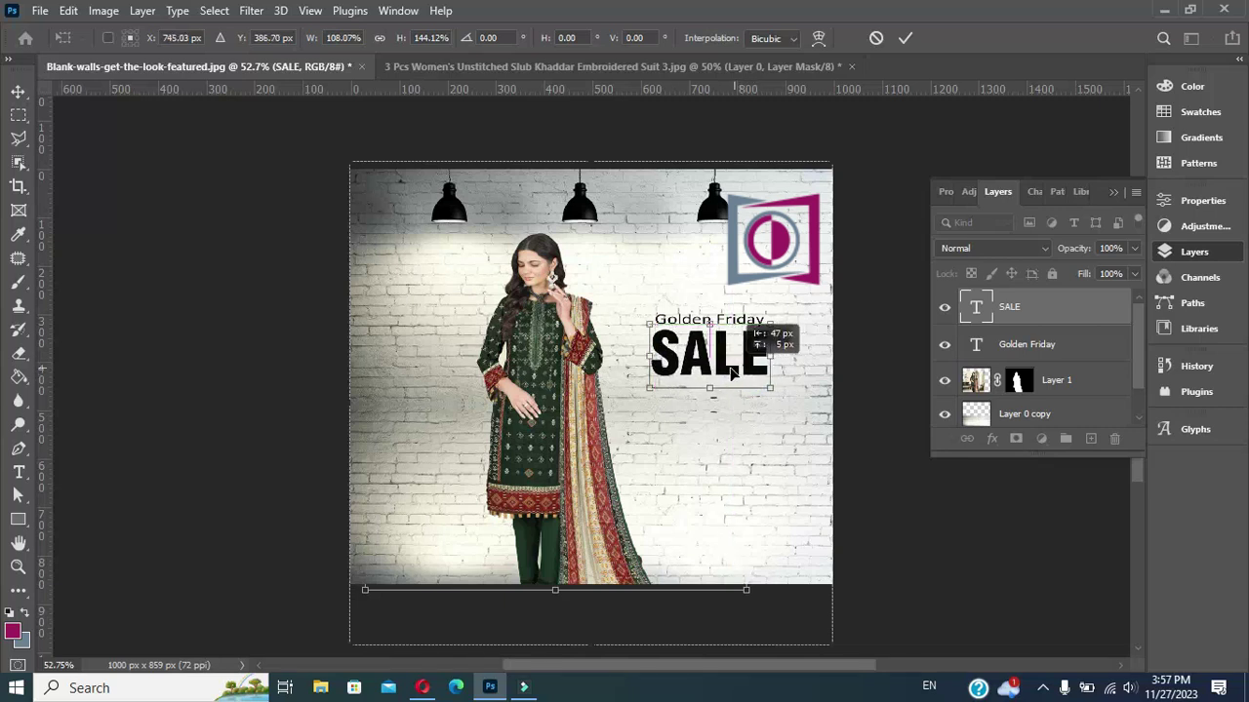
left_click(904, 38)
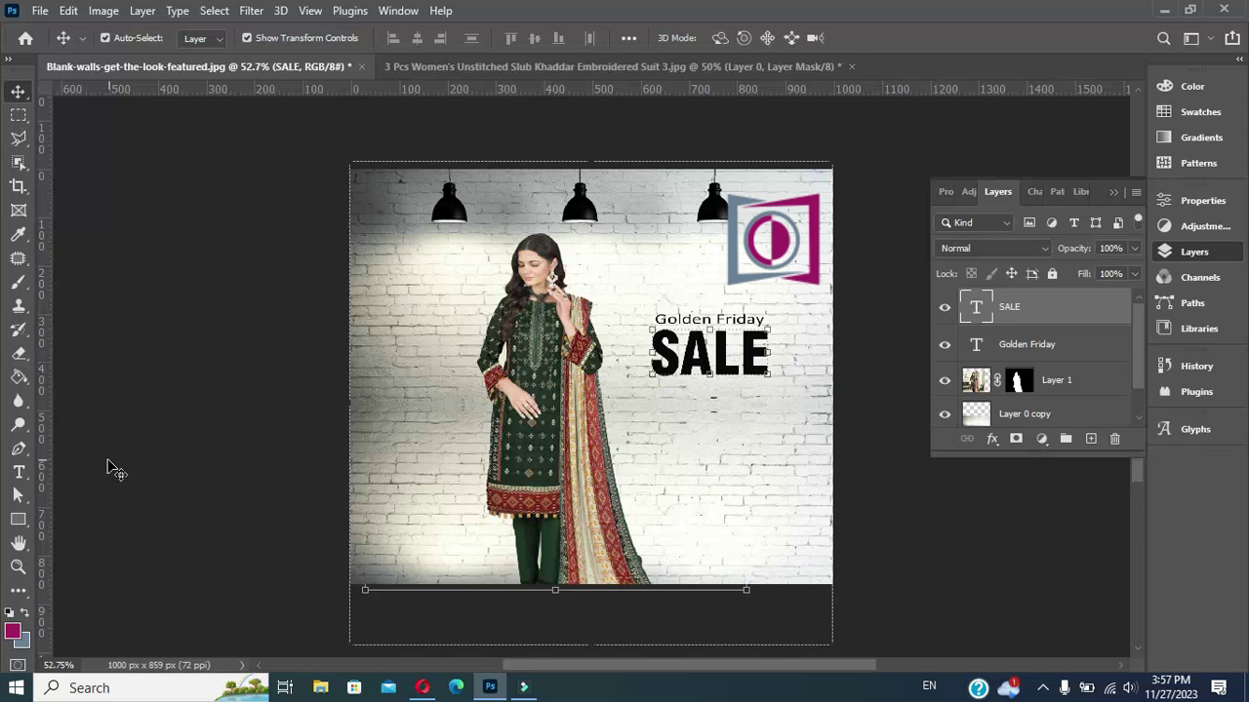
Step: Type 'ENTIRE STOCK' below SALE, scale it to about 129% × 168%, and align it underneath
left_click(19, 473)
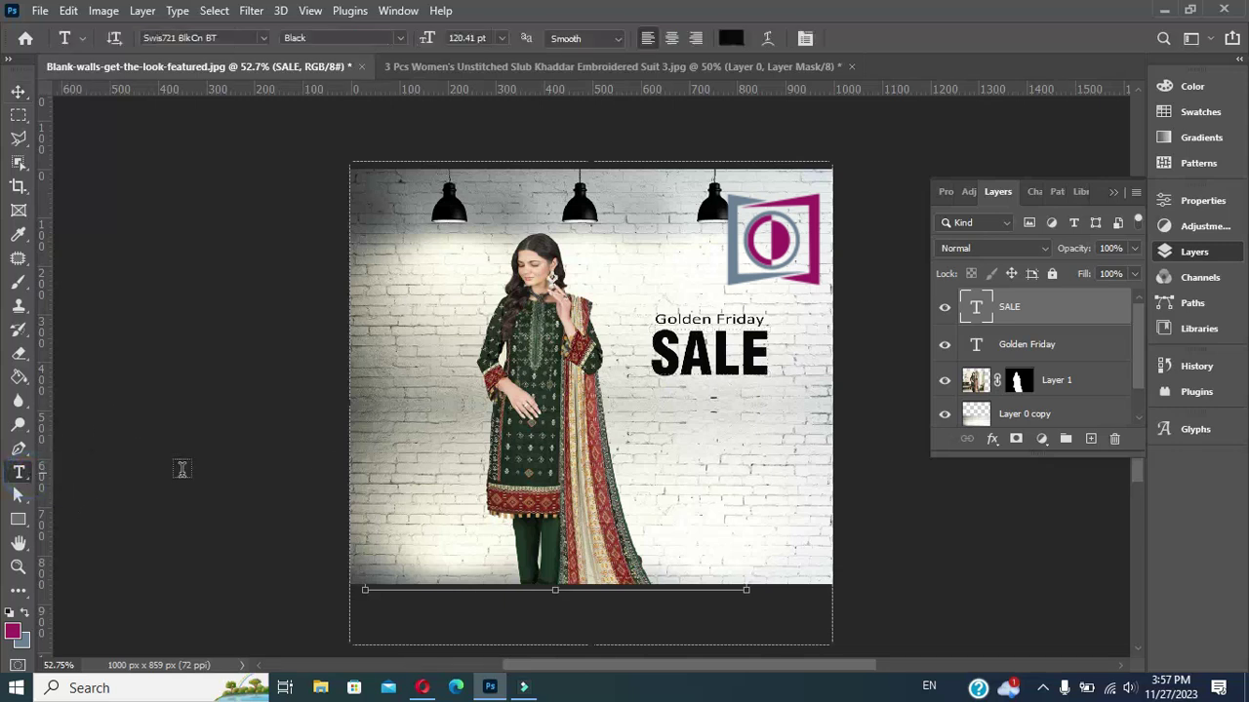
left_click(651, 426)
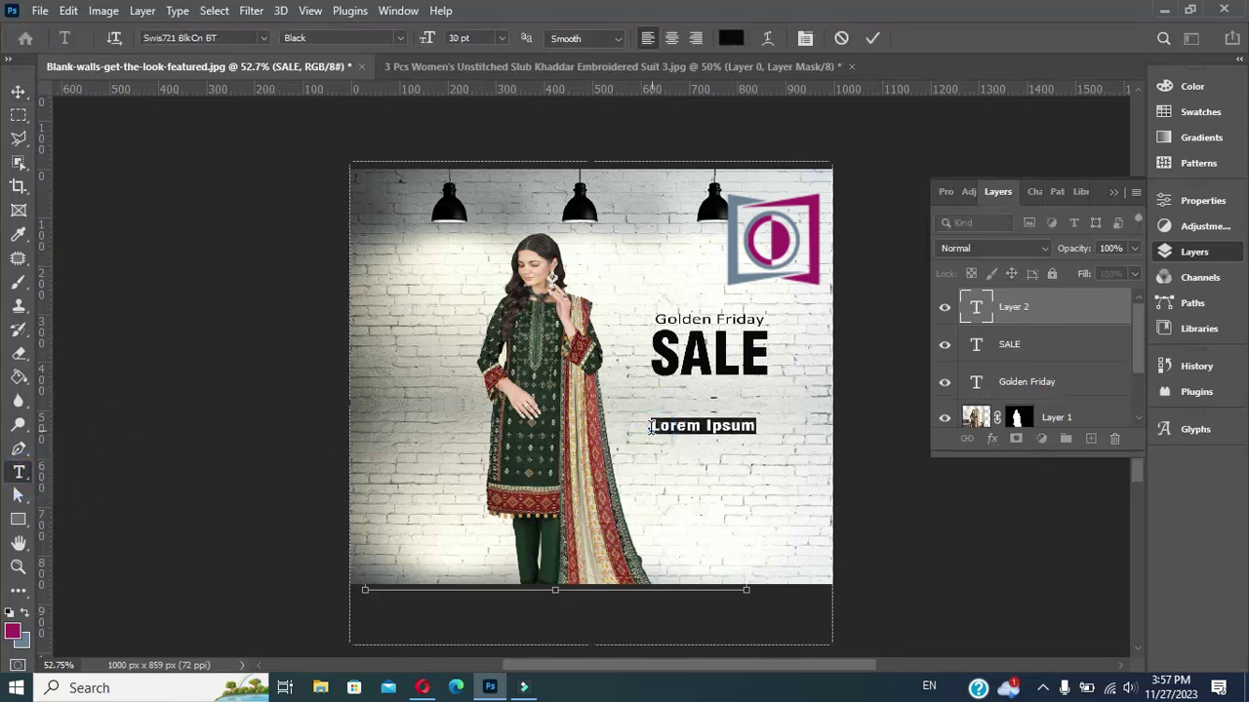
key("BackSpace")
type("ENTIRE STOCK")
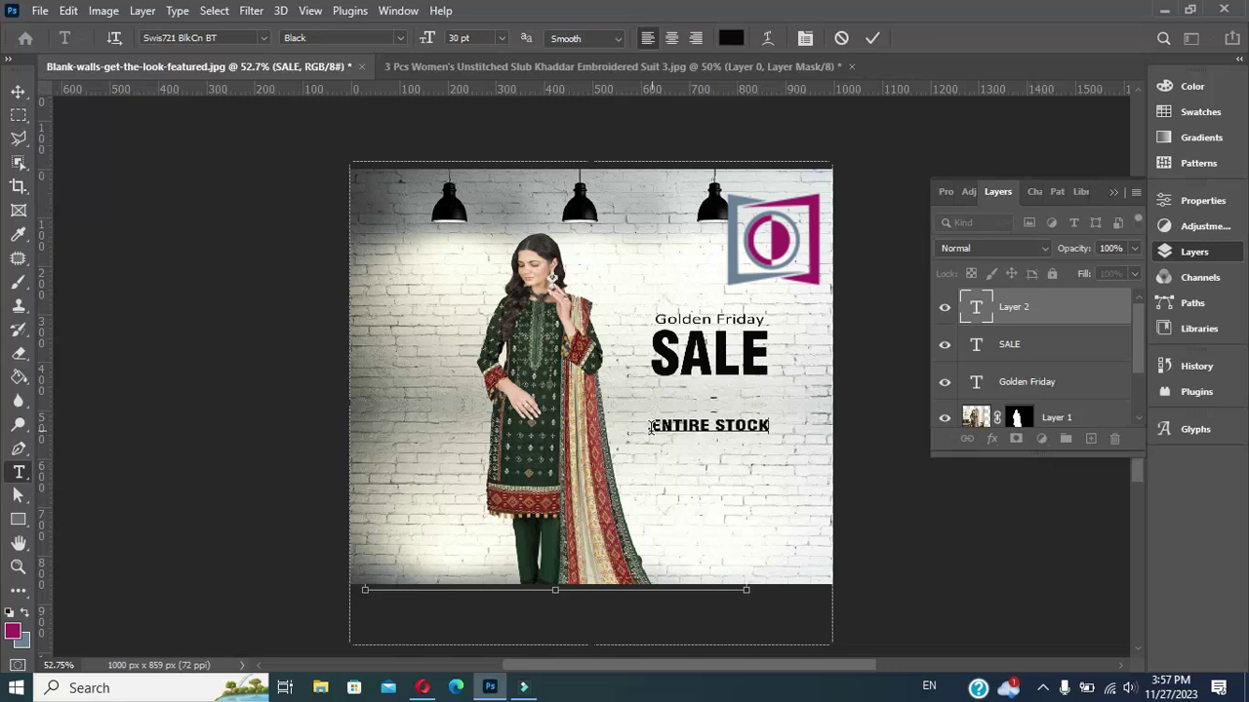
left_click(876, 39)
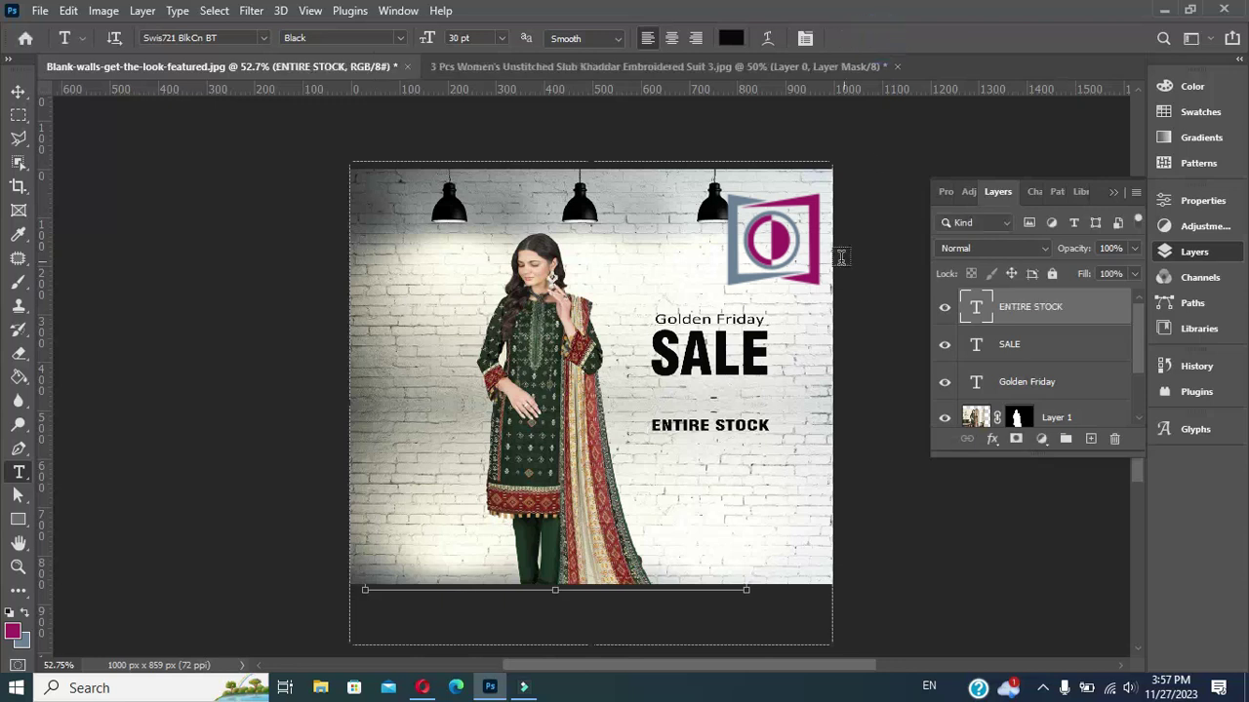
left_click(18, 91)
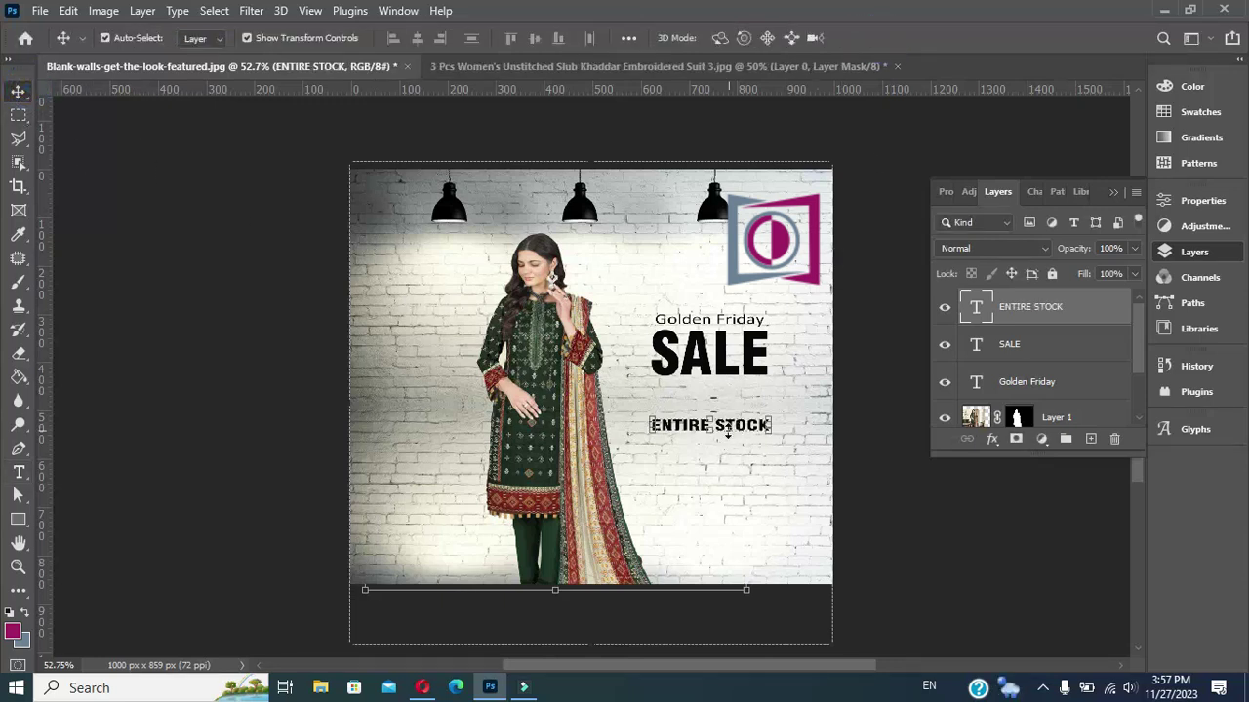
left_click_drag(723, 429, 723, 399)
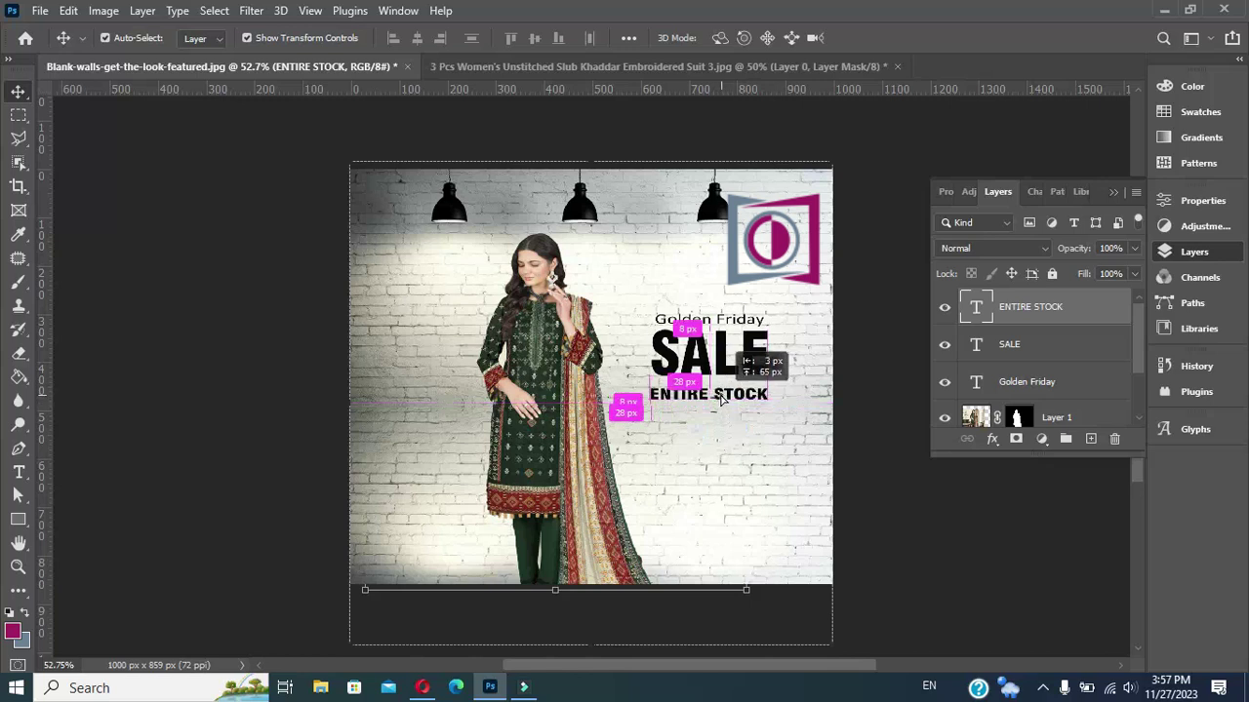
mouse_move(721, 399)
left_mouse_down()
mouse_move(705, 399)
mouse_move(788, 417)
left_mouse_up()
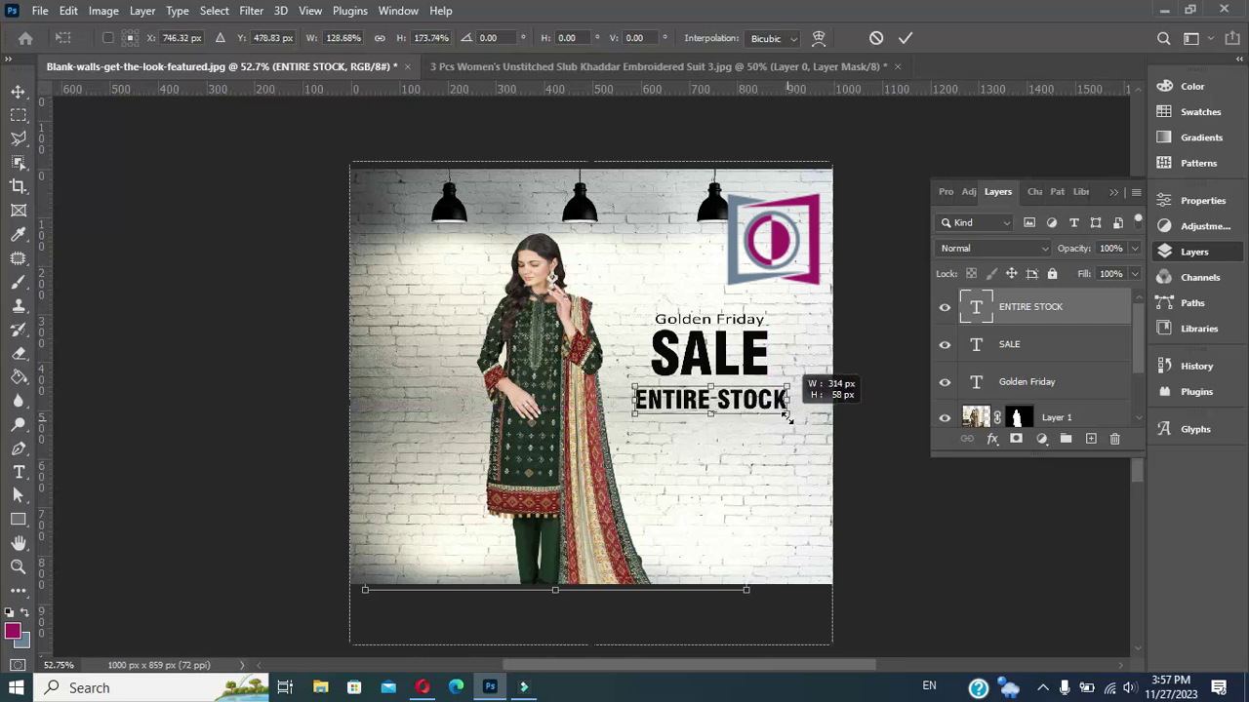
left_click(900, 43)
Step: Change the Golden Friday font to Agency FB Bold
left_click(884, 353)
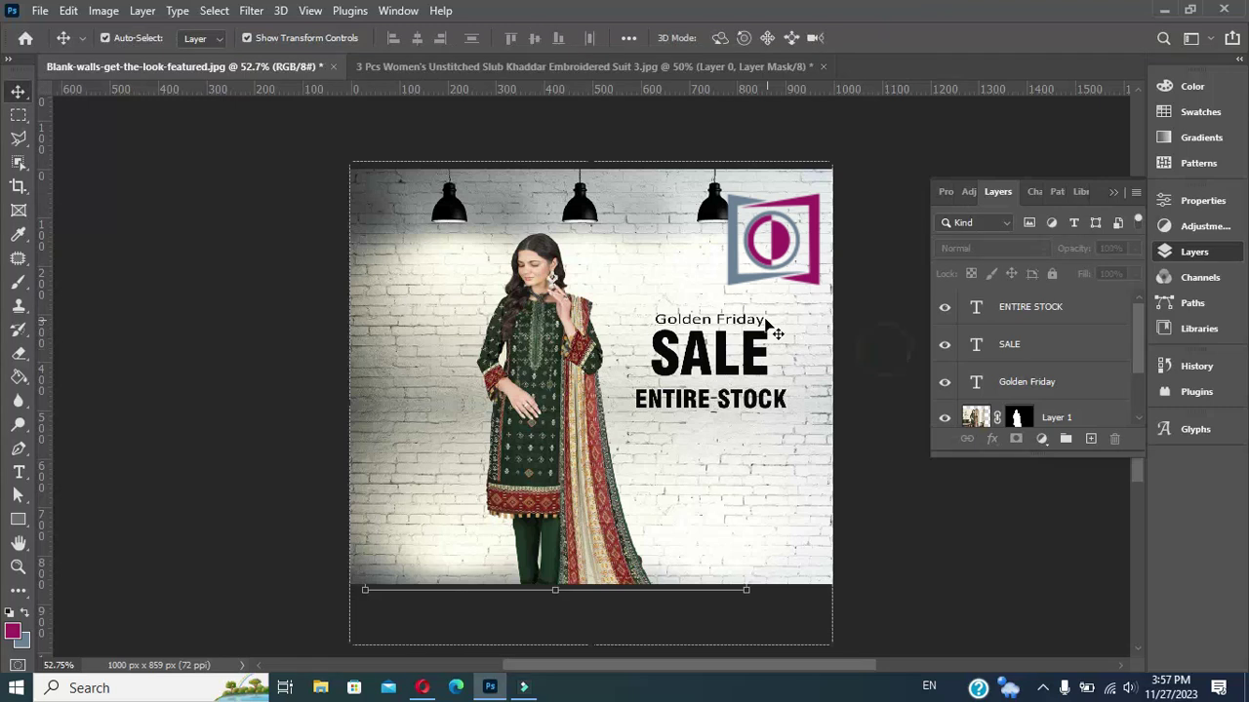
left_click(704, 329)
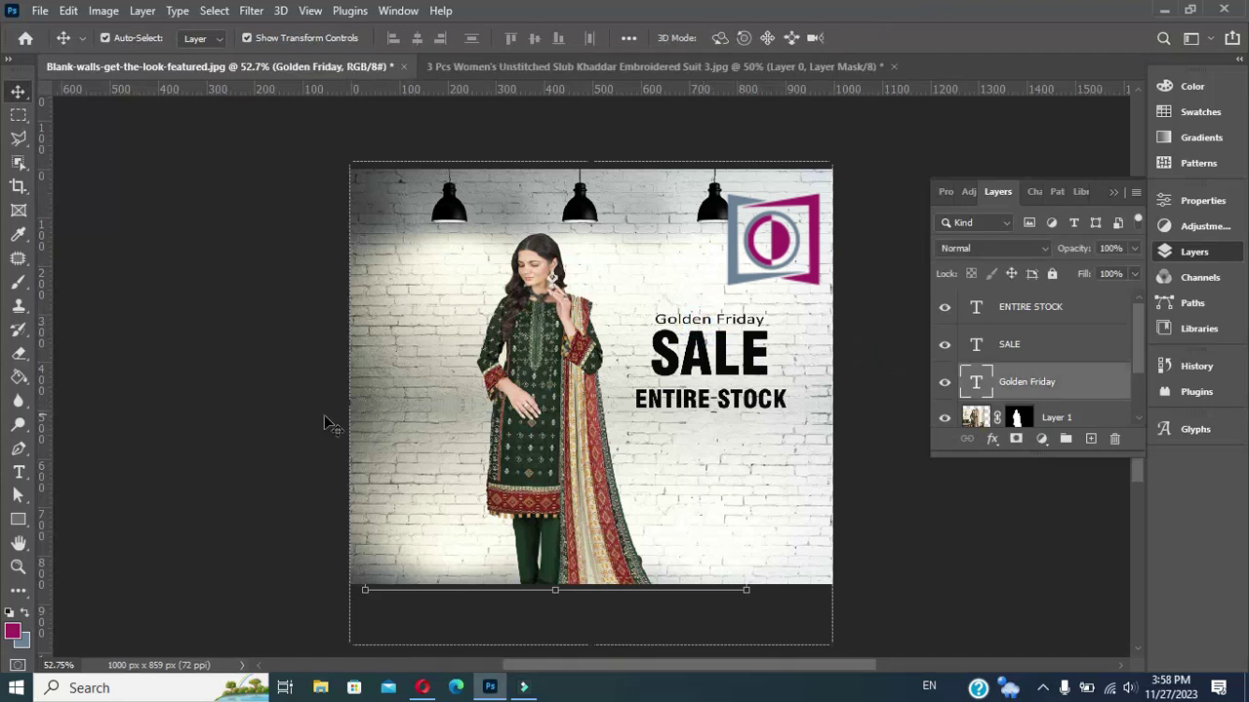
left_click(18, 474)
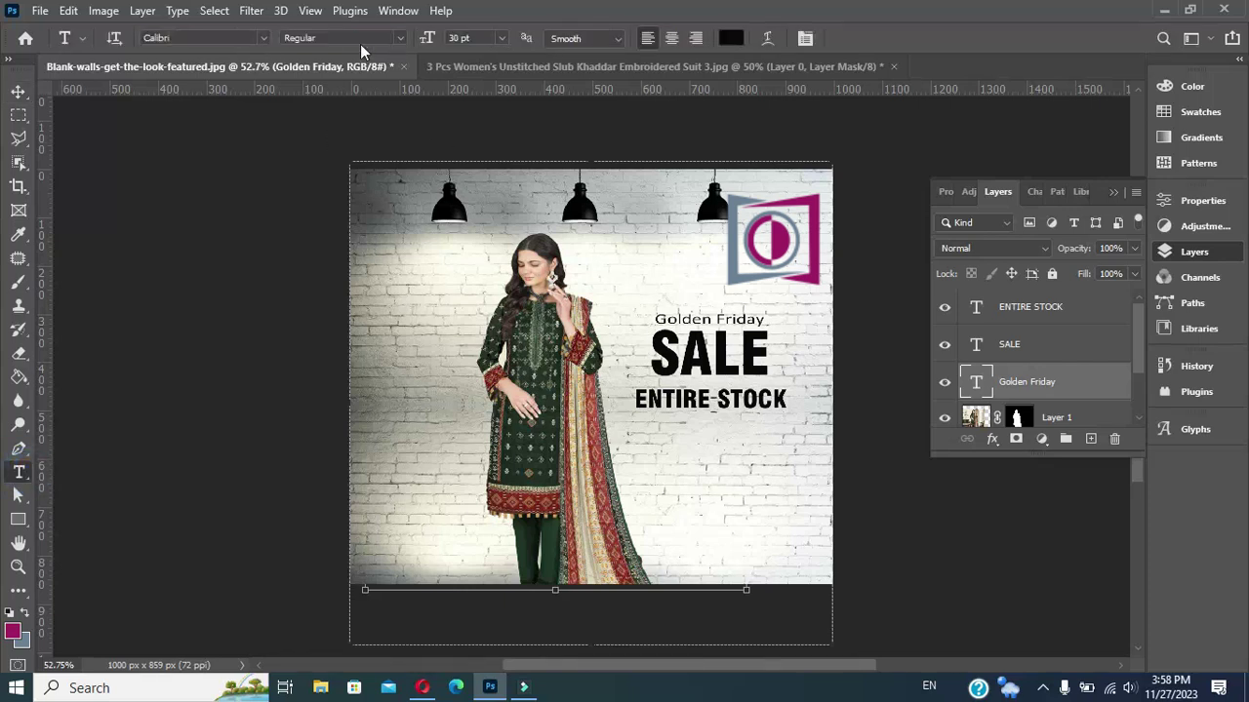
left_click(263, 38)
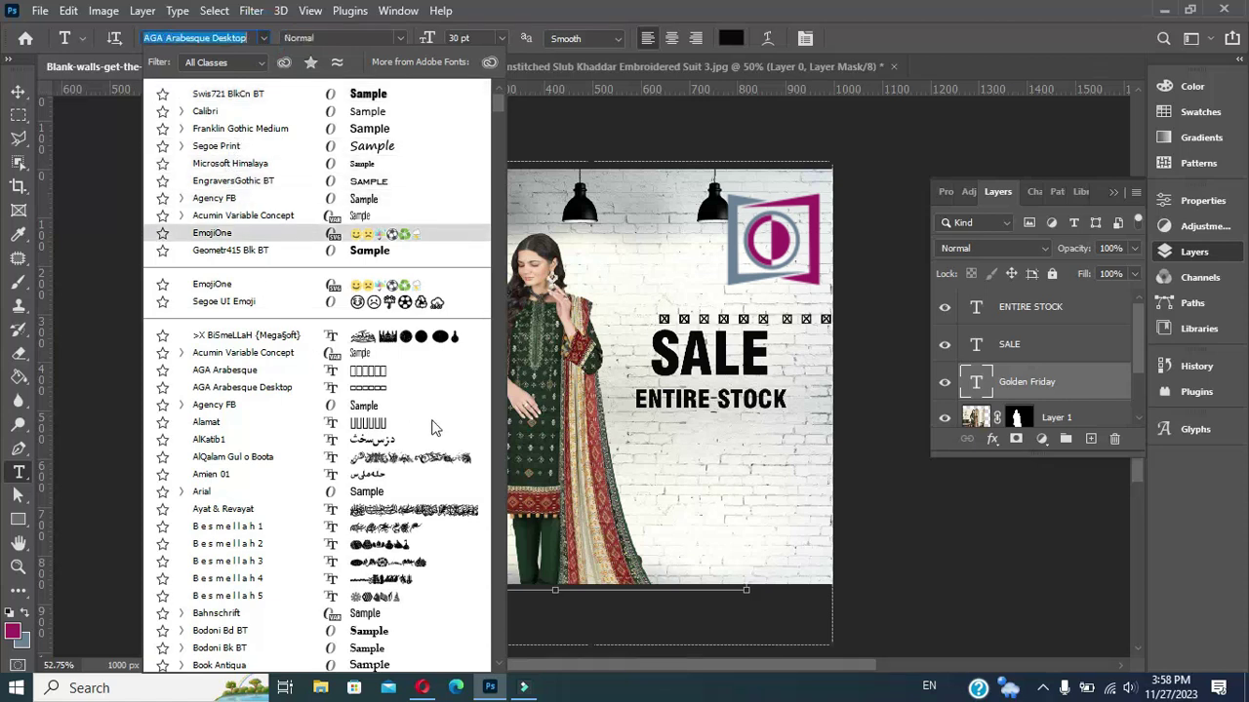
left_click(374, 410)
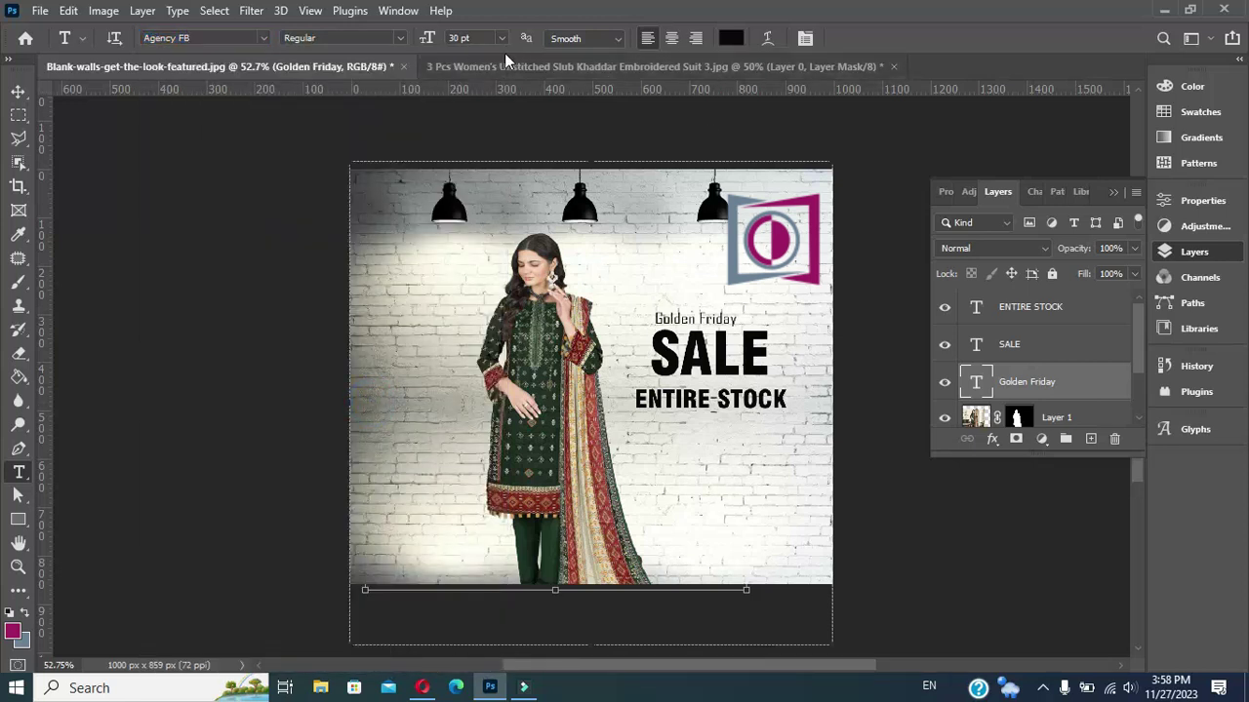
left_click(404, 46)
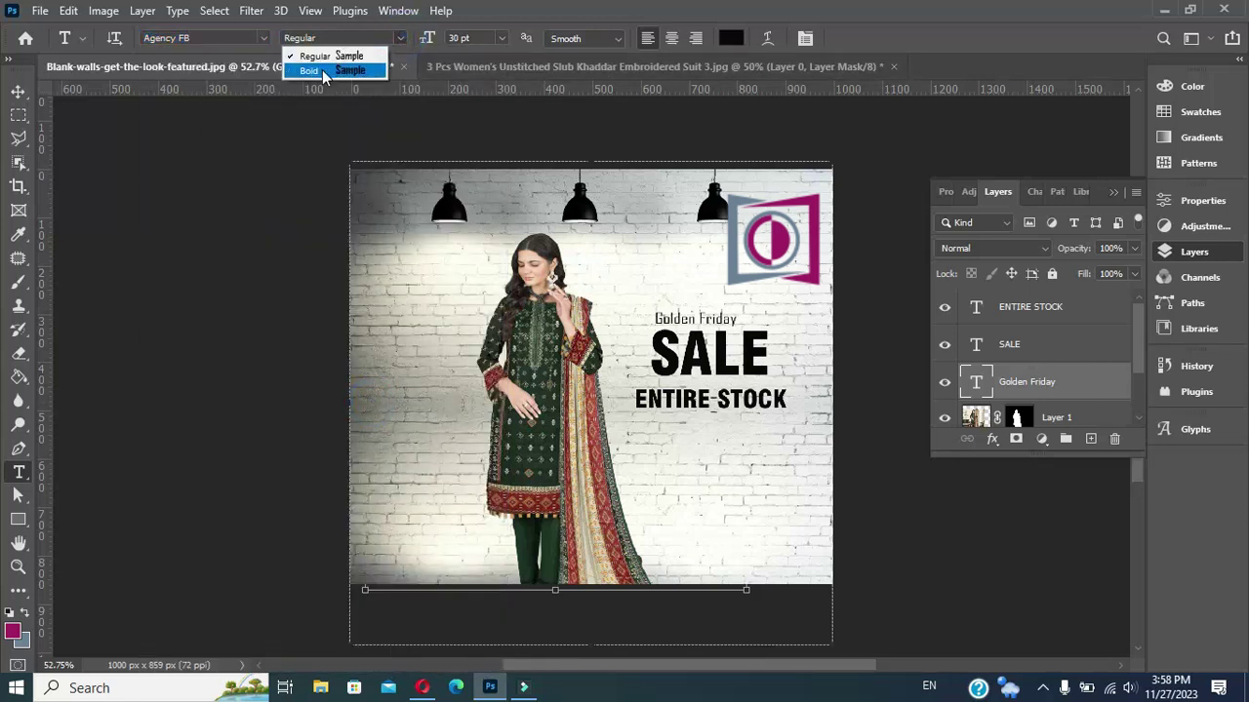
left_click(325, 76)
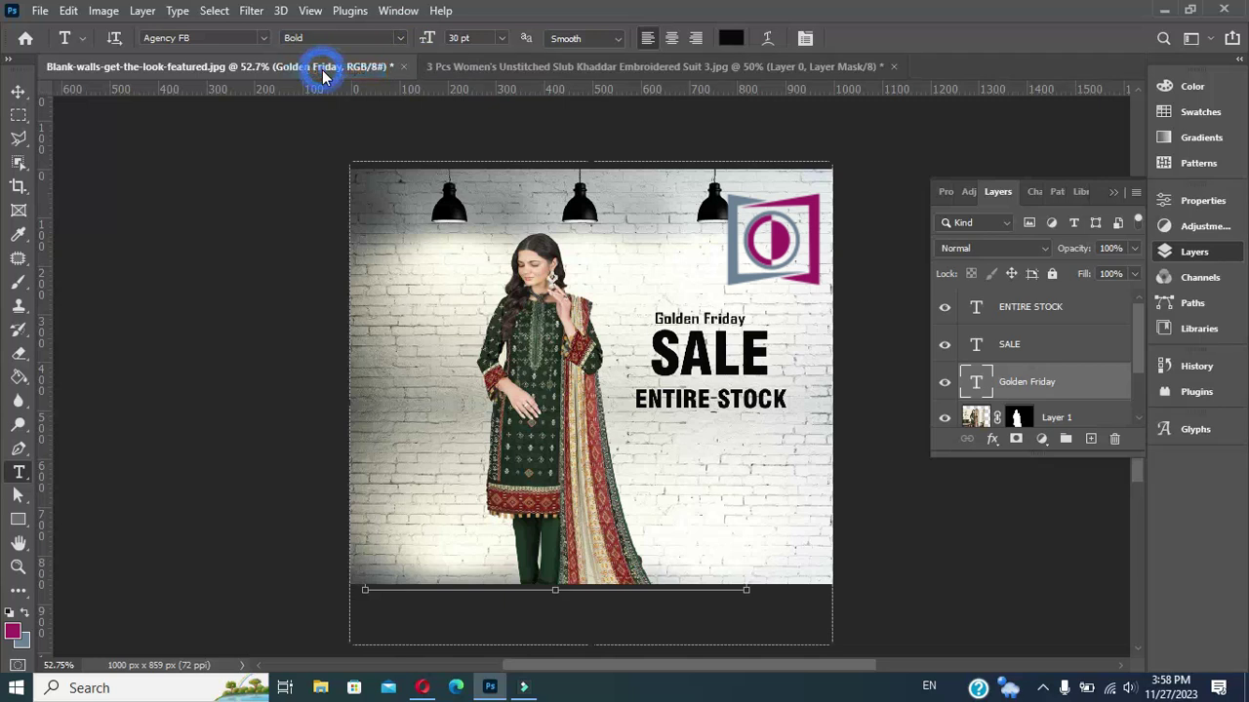
Step: Enlarge Golden Friday to about 127% width by 135% height above SALE
left_click(19, 91)
left_click_drag(748, 310, 772, 304)
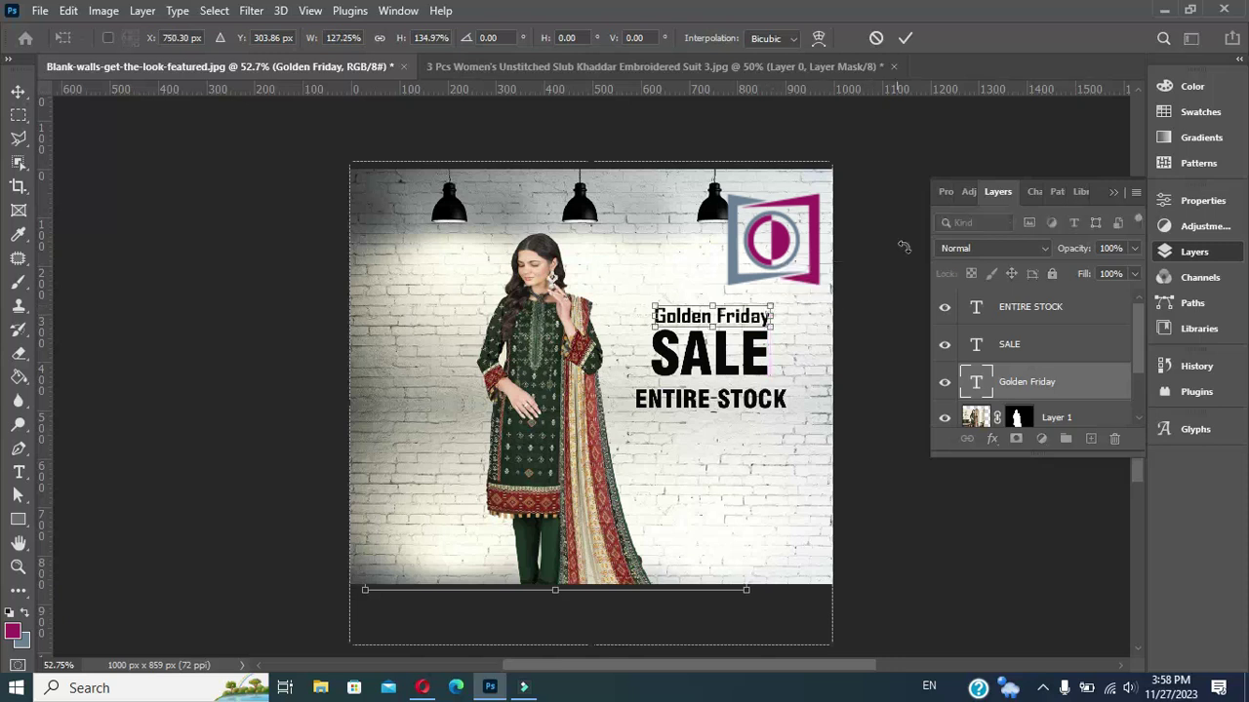
left_click(906, 38)
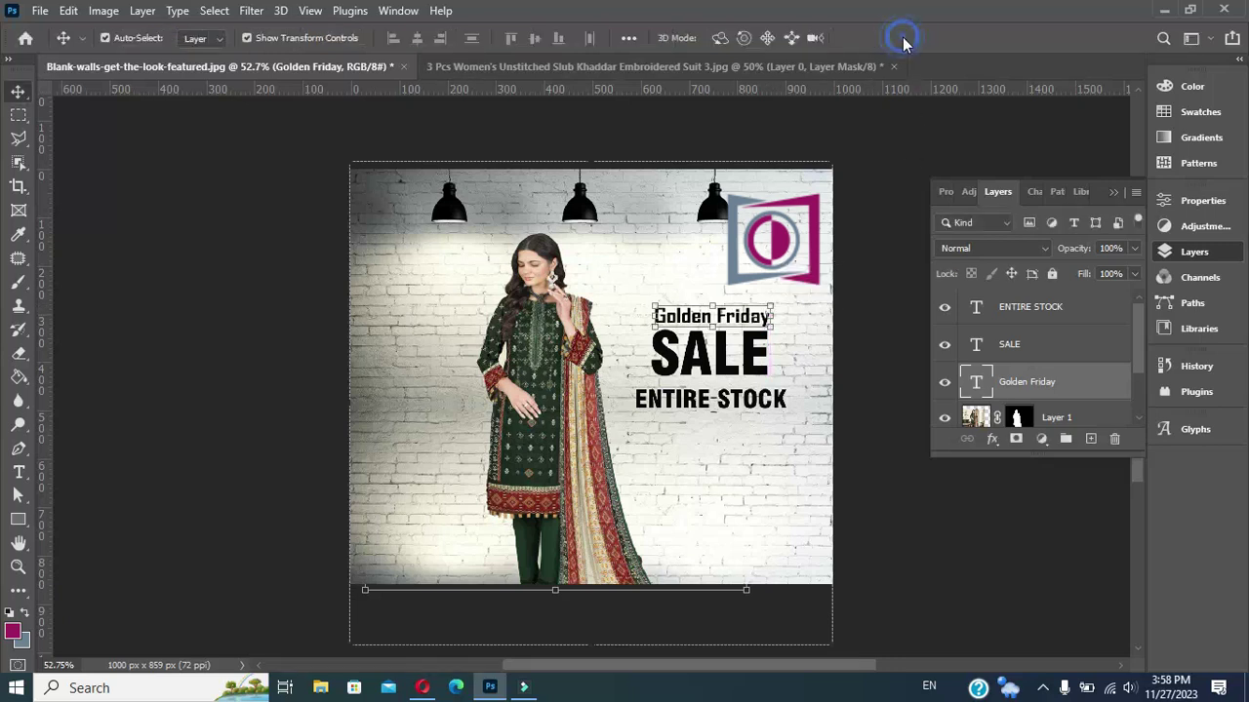
left_click(865, 385)
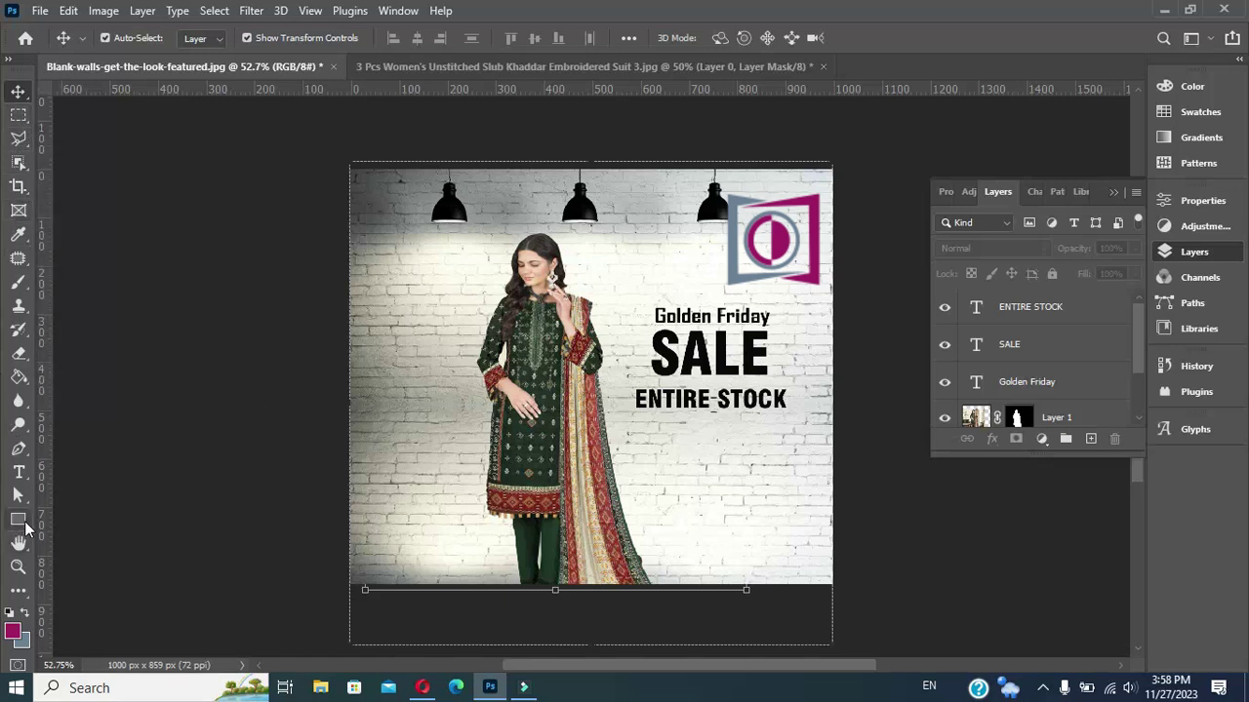
Step: Draw a 249 × 29 px rectangle bar below ENTIRE STOCK
left_click(20, 520)
right_click(25, 522)
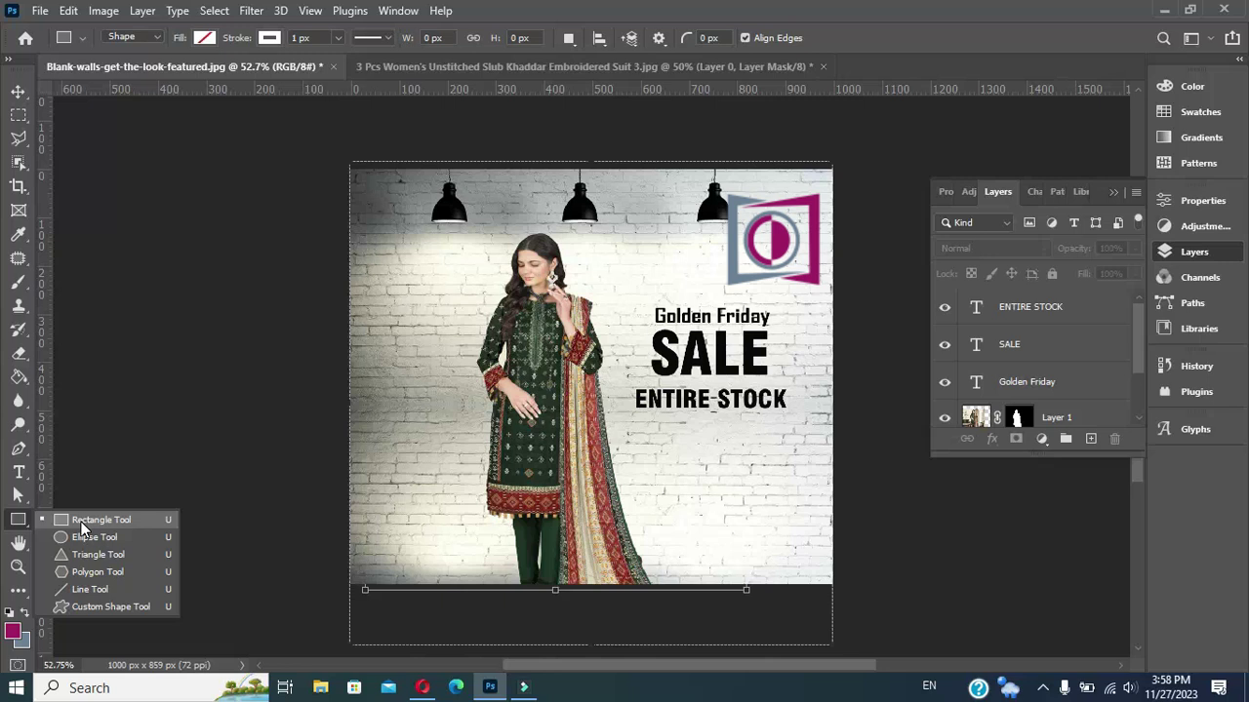
left_click(83, 524)
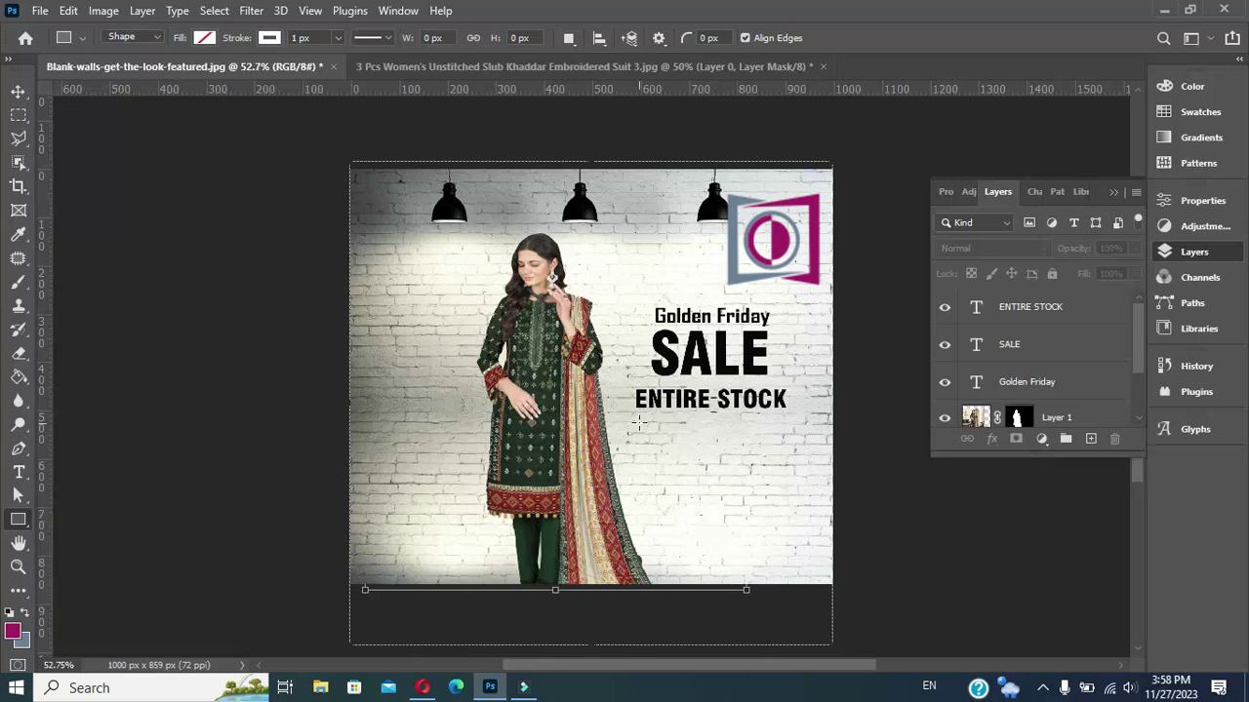
left_click_drag(635, 418, 785, 432)
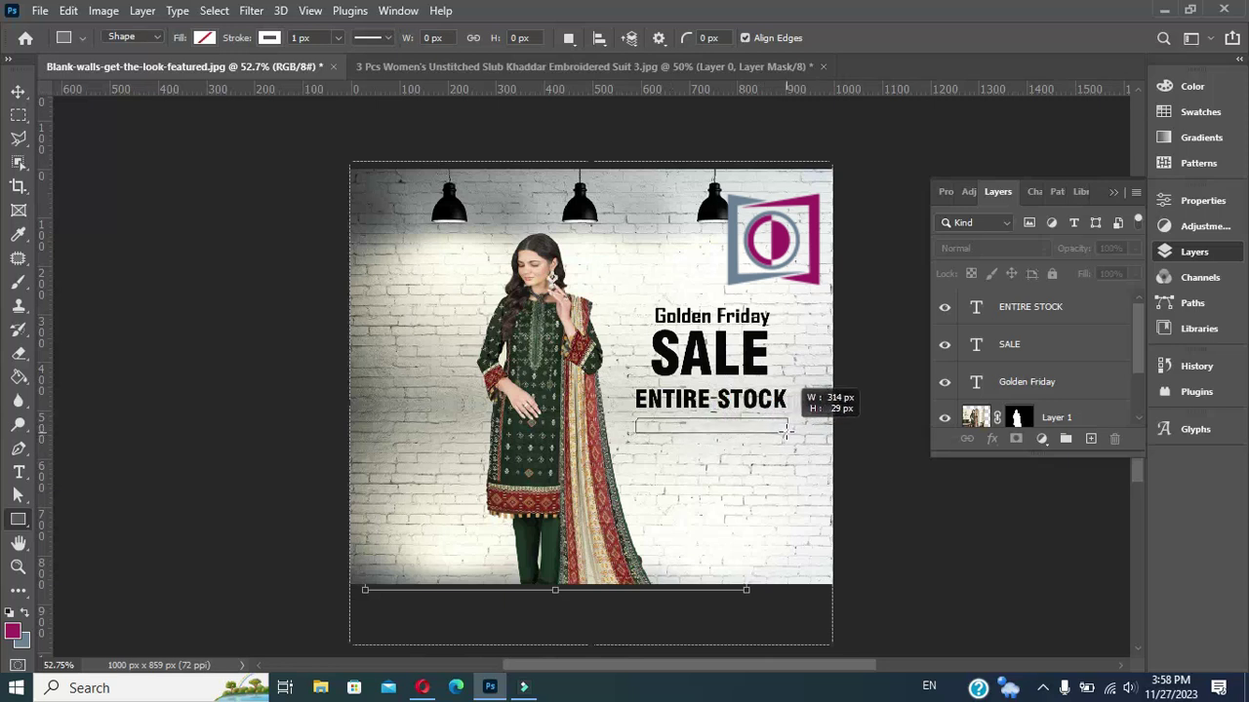
left_click_drag(785, 433, 754, 432)
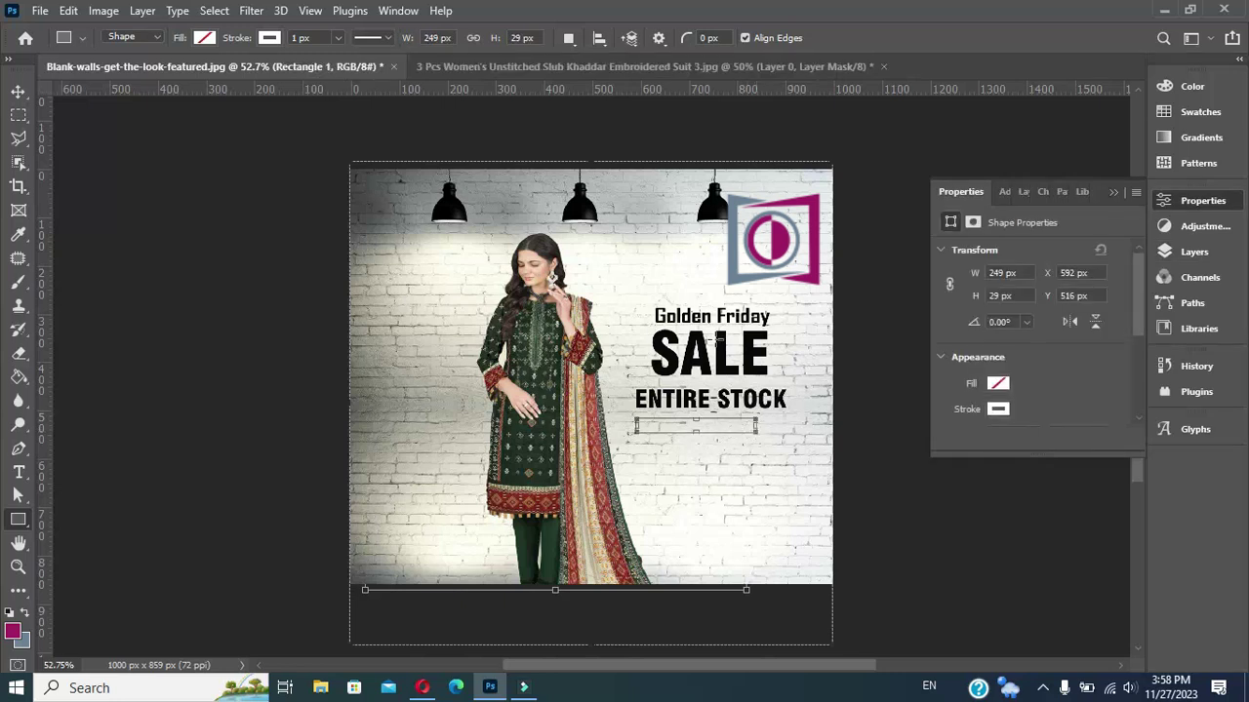
Step: Fill the bar with black and centre it beneath ENTIRE STOCK
left_click(202, 39)
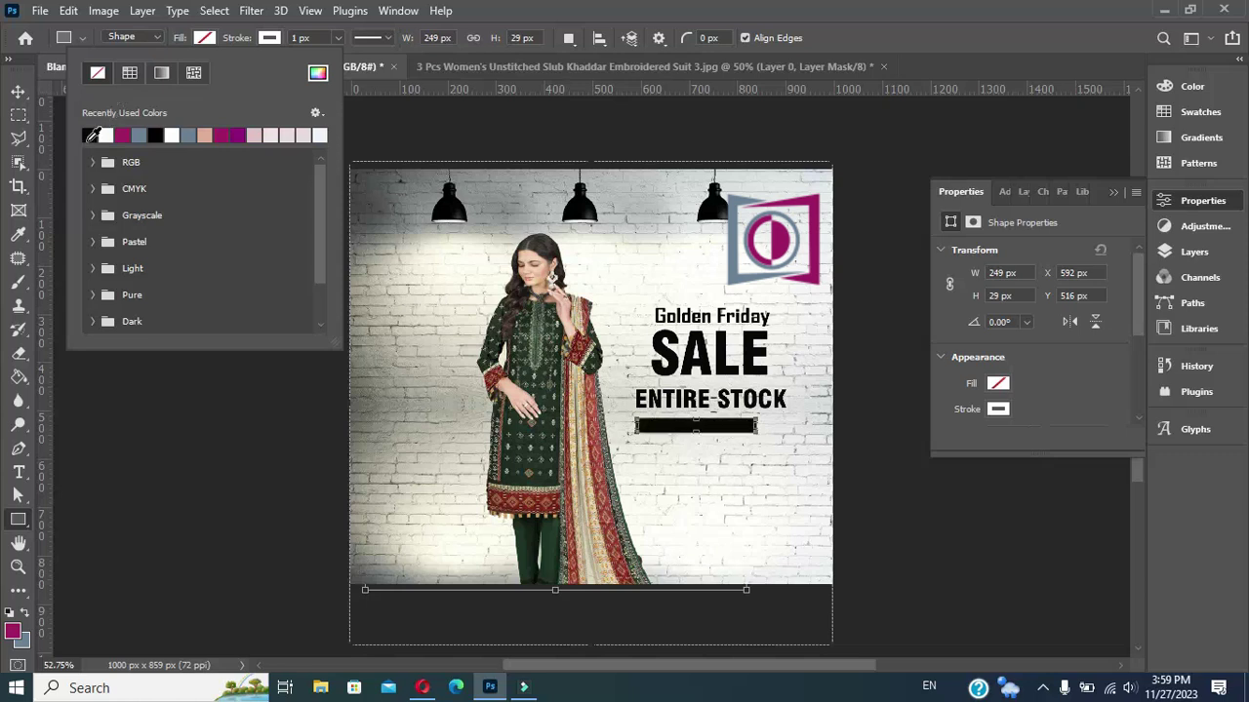
left_click(89, 134)
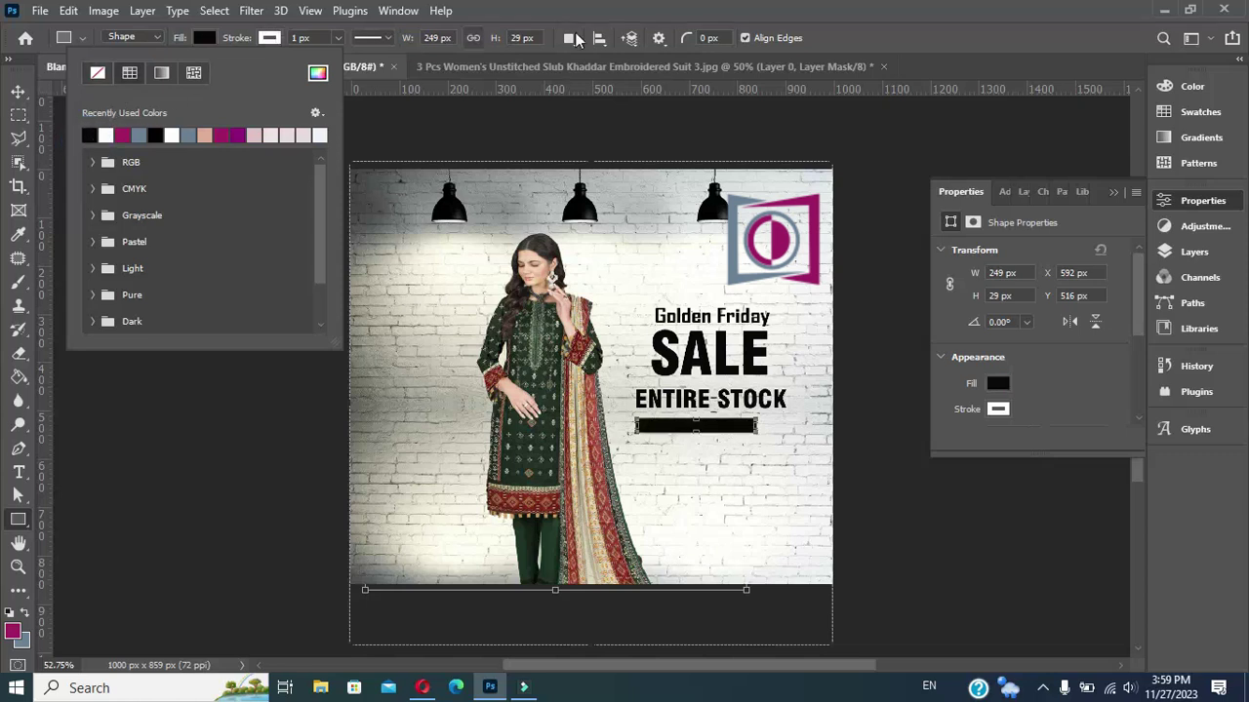
left_click(18, 93)
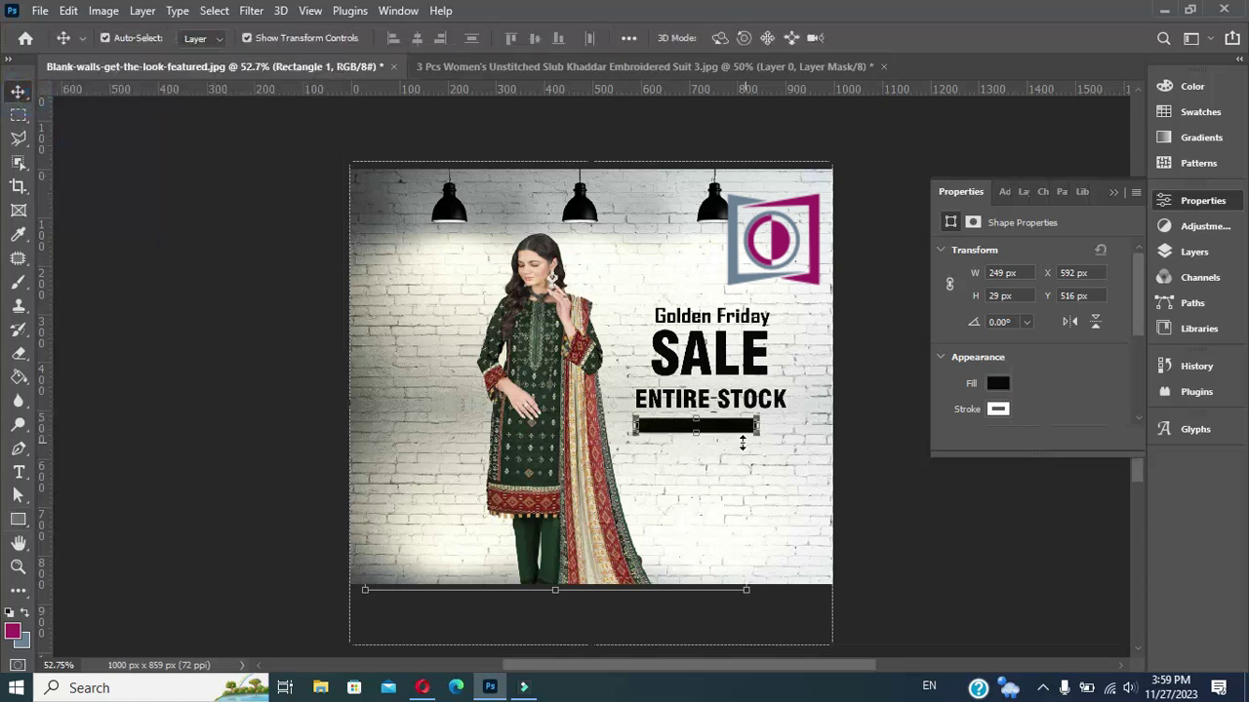
left_click_drag(726, 432, 738, 430)
left_click(869, 483)
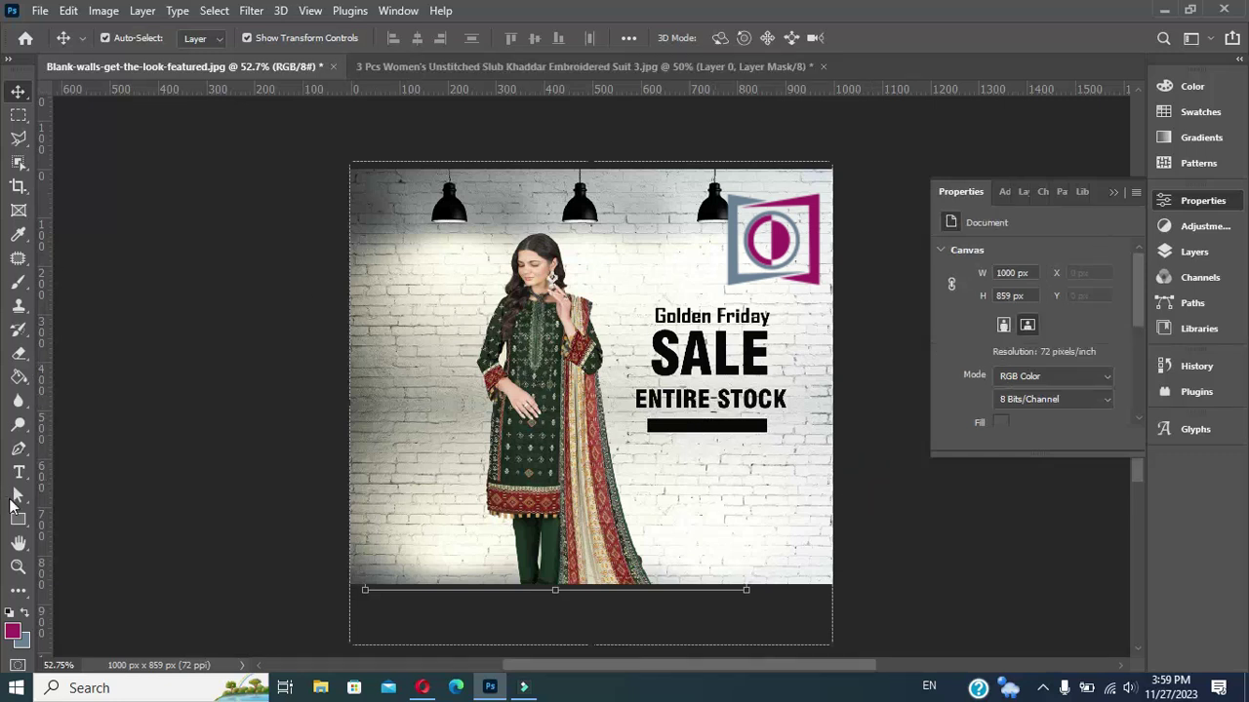
left_click(21, 473)
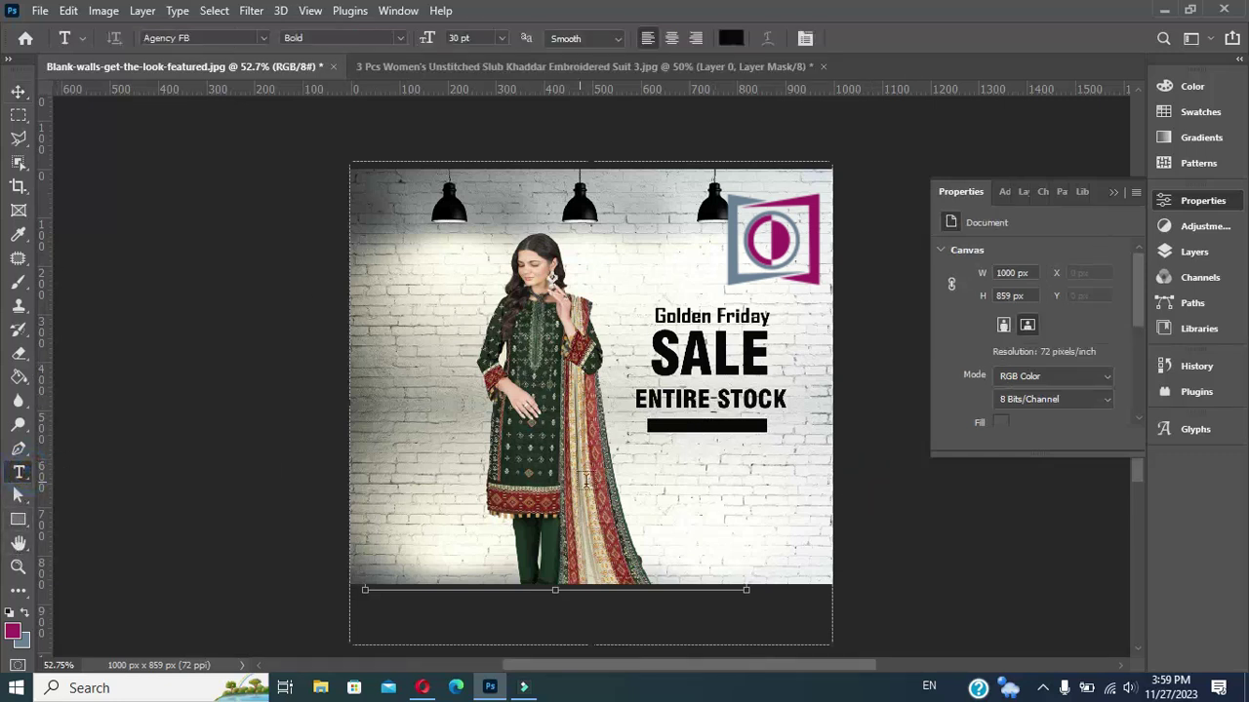
Step: Type the date '22 - 30 Nov.' and move it onto the black bar
left_click(673, 475)
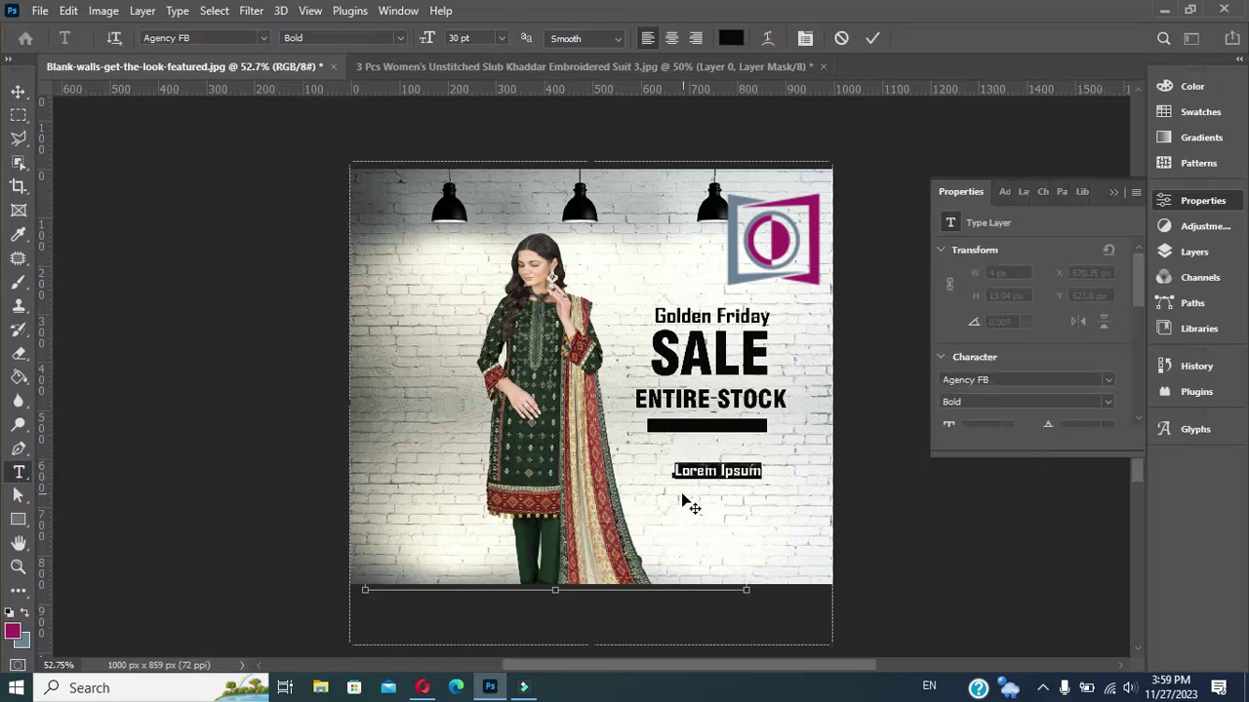
type("22 - 30 Nov.")
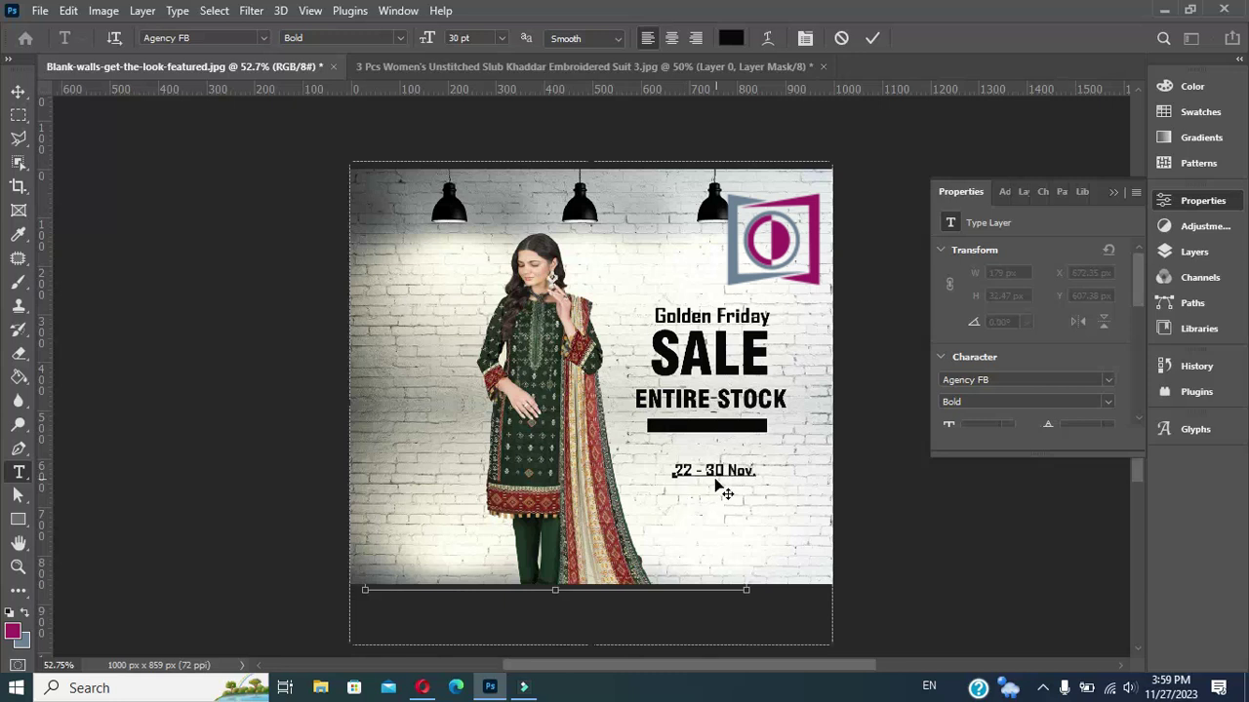
left_click(871, 38)
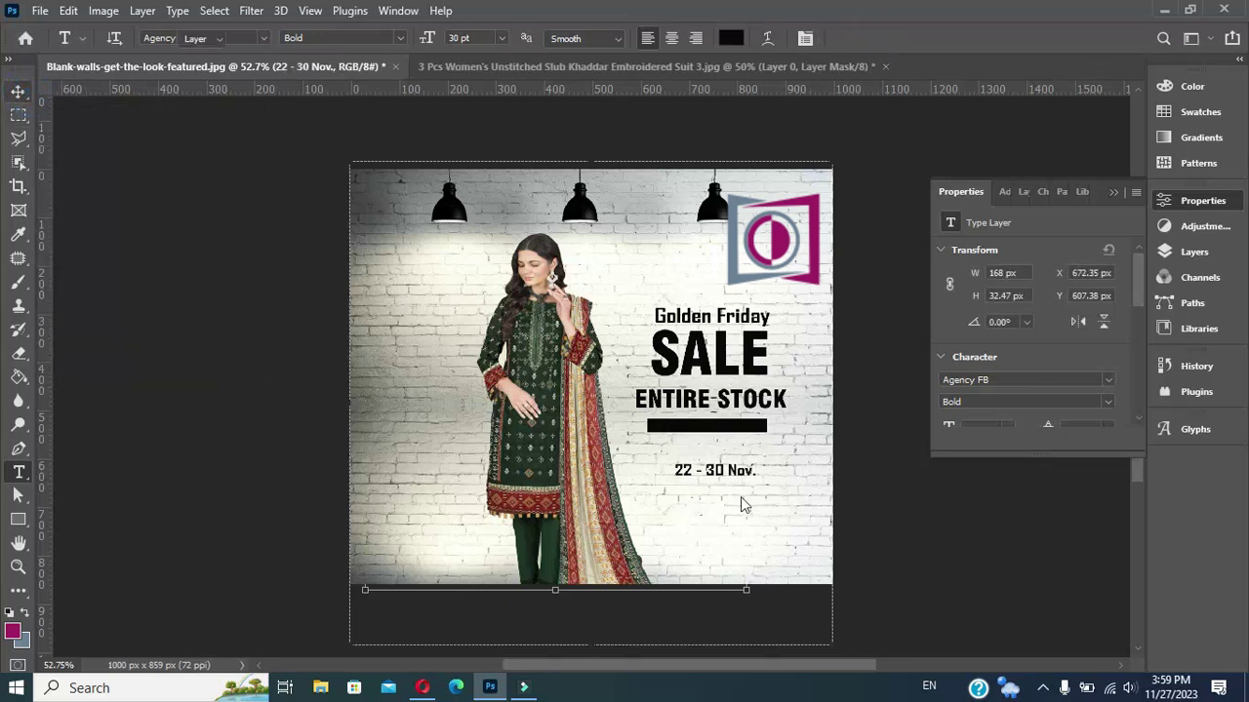
key("v")
left_click_drag(742, 473, 731, 435)
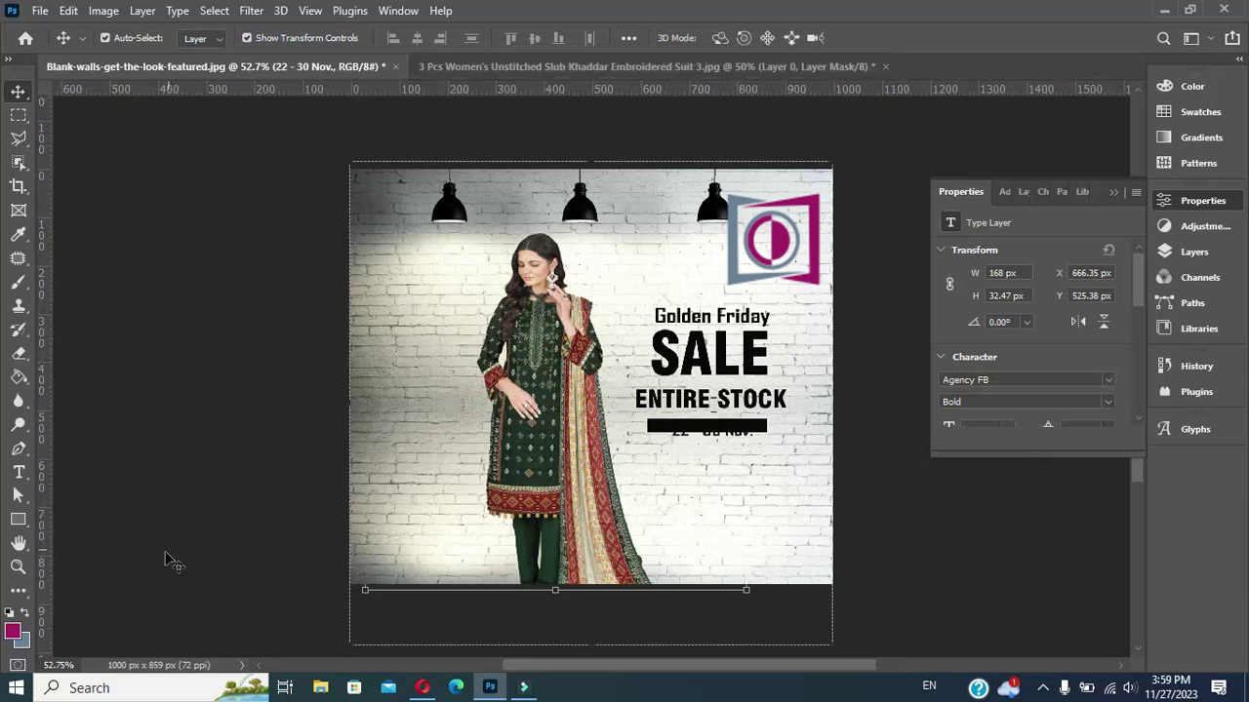
Step: Make the date text white
left_click(18, 473)
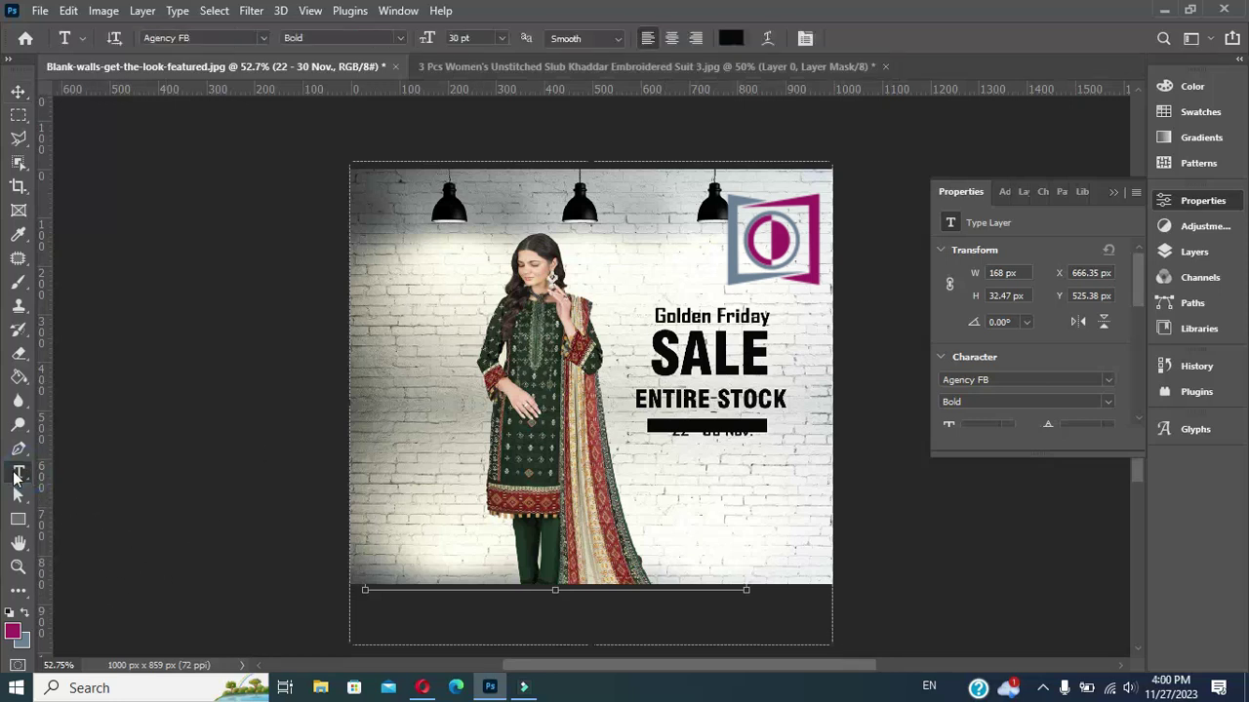
left_click(731, 40)
left_click_drag(827, 377, 749, 269)
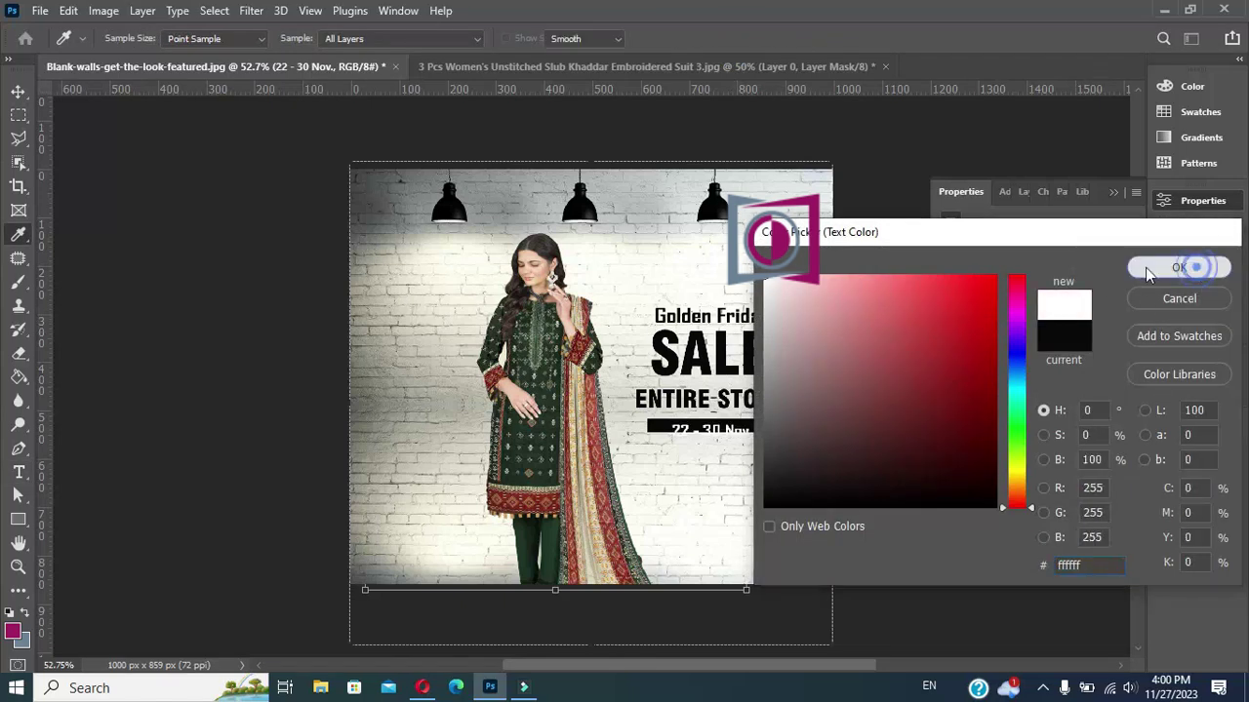
Step: Make the 22 - 30 Nov. date white and nudge it up within the black bar
left_click(1178, 267)
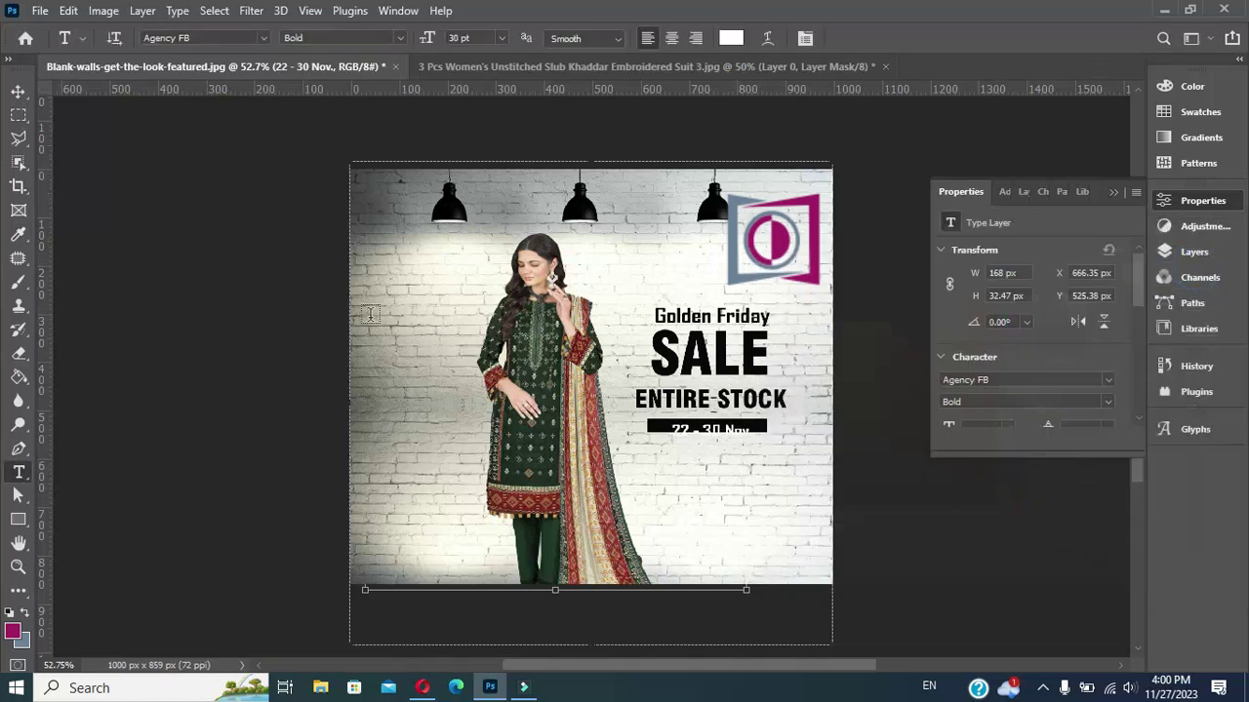
left_click(19, 94)
left_click_drag(717, 436, 715, 429)
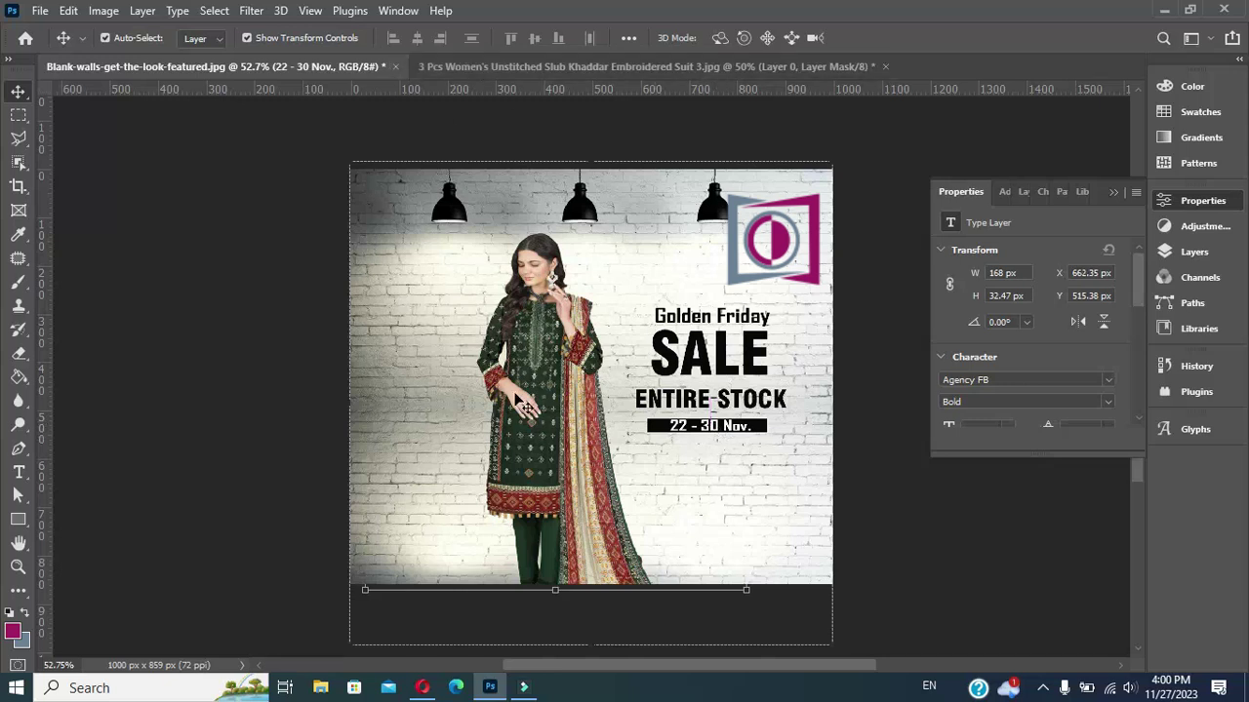
Step: Centre the date both horizontally and vertically on the black bar
left_click(1182, 252)
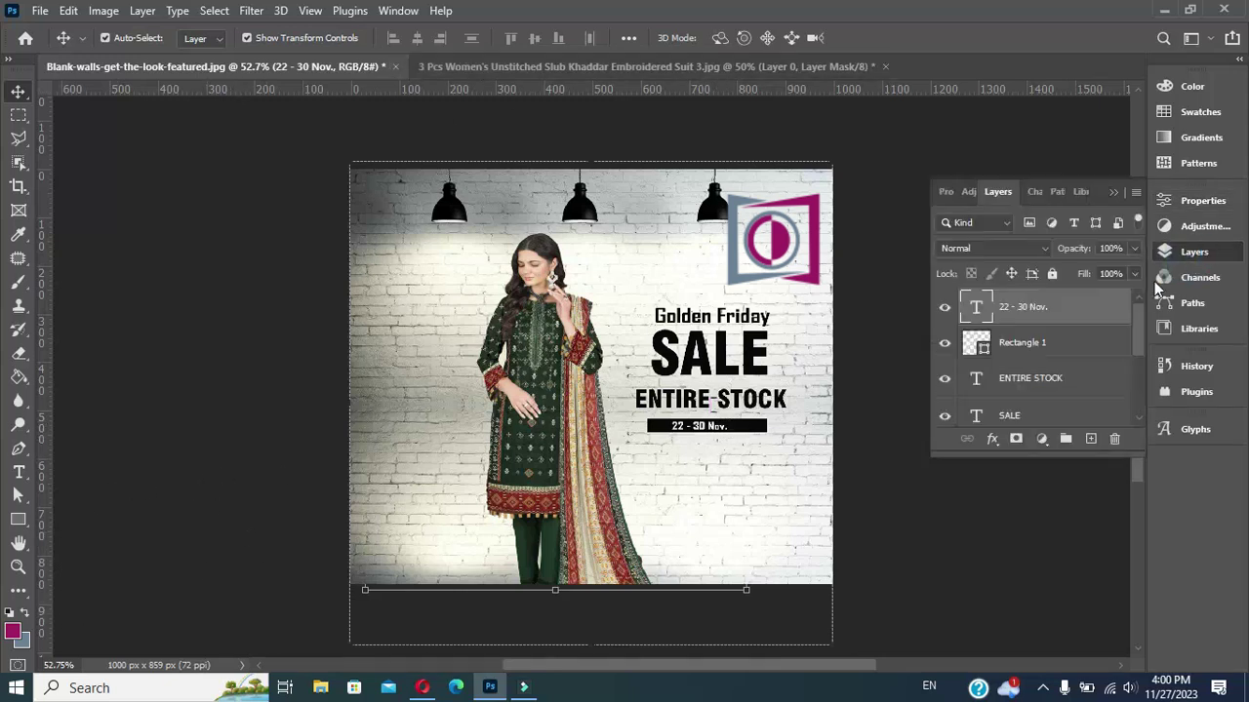
left_click(944, 343)
left_click(943, 345)
left_click(1042, 344)
left_click(417, 37)
left_click(533, 38)
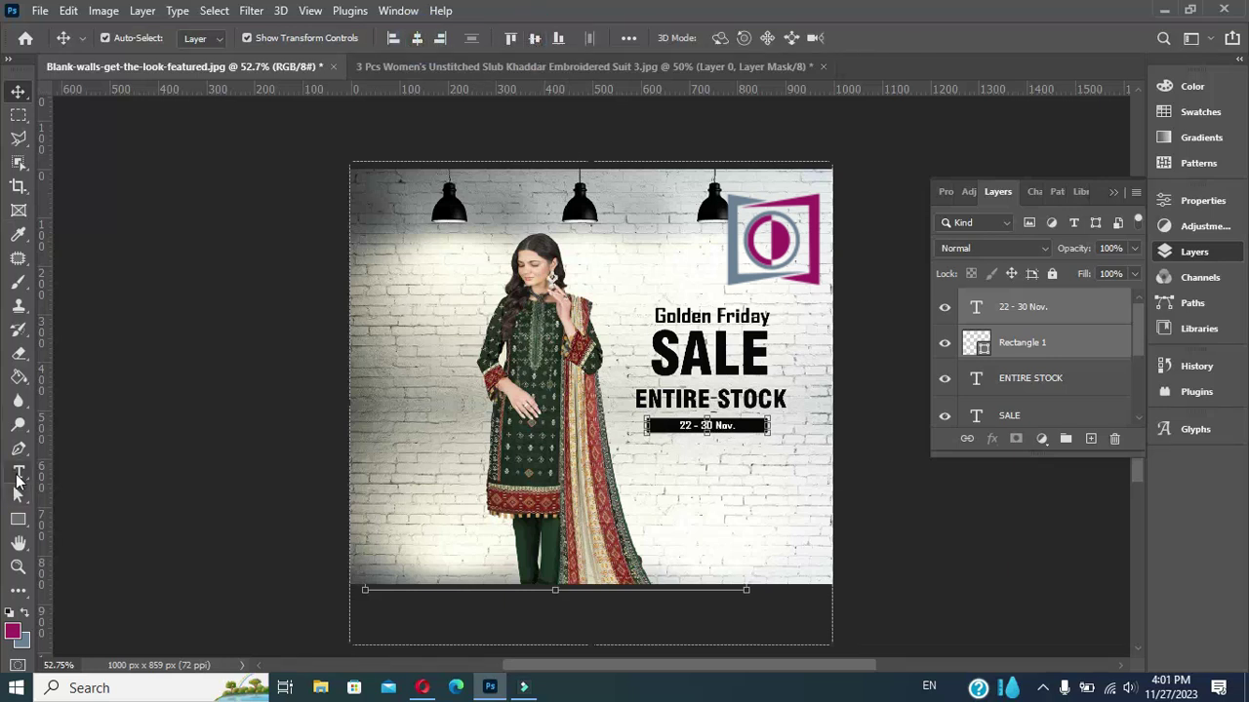
left_click(18, 472)
Step: Create a new 36 pt dark-green text layer for the word 'on'
left_click(699, 503)
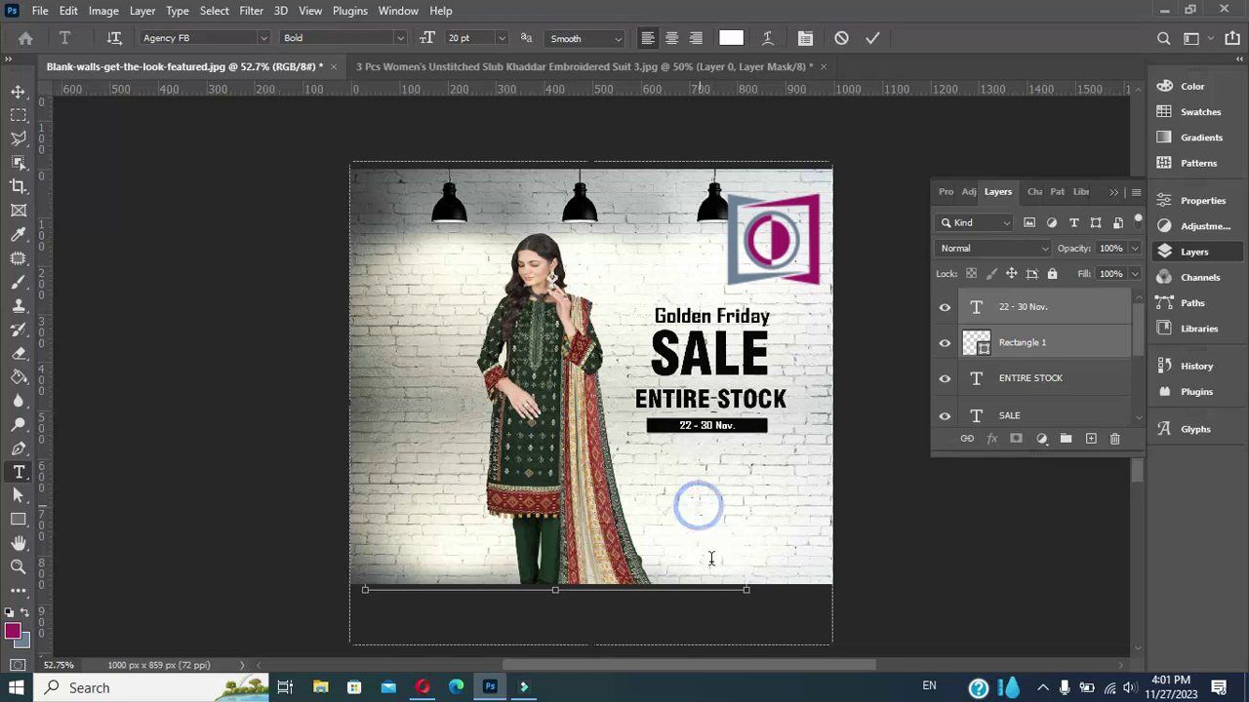
key("BackSpace")
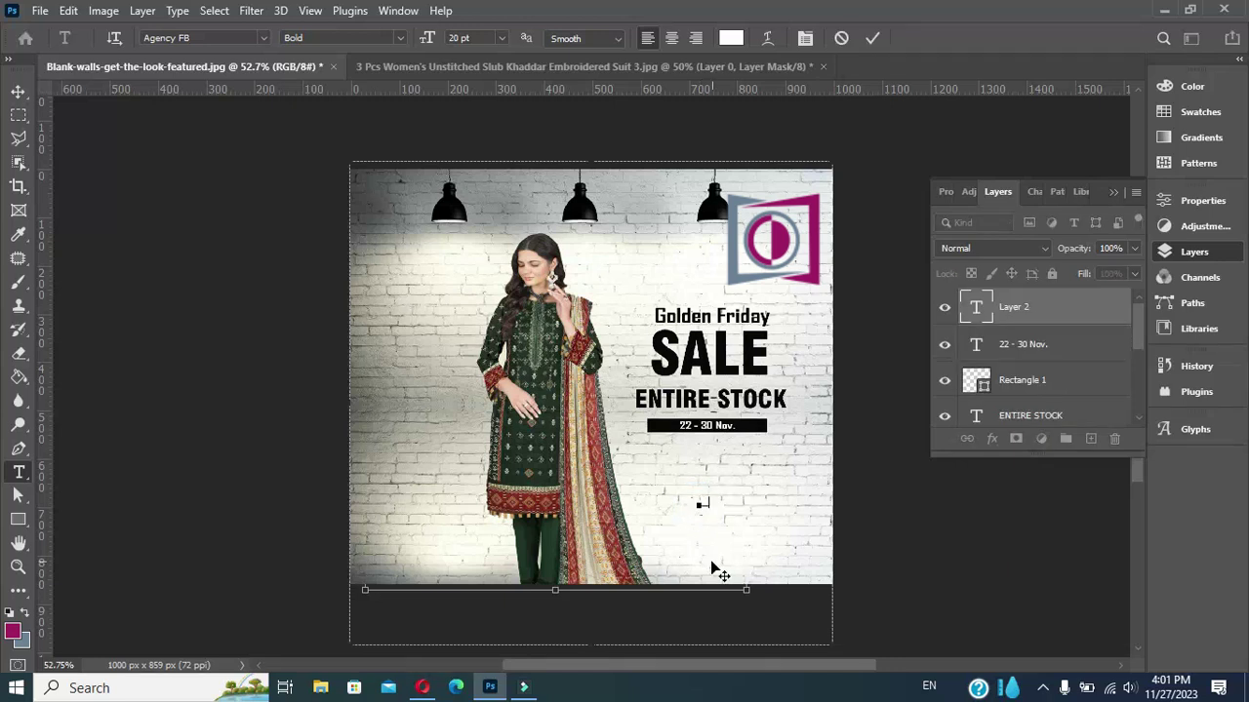
type("□")
left_click(498, 38)
left_click(476, 228)
left_click(731, 38)
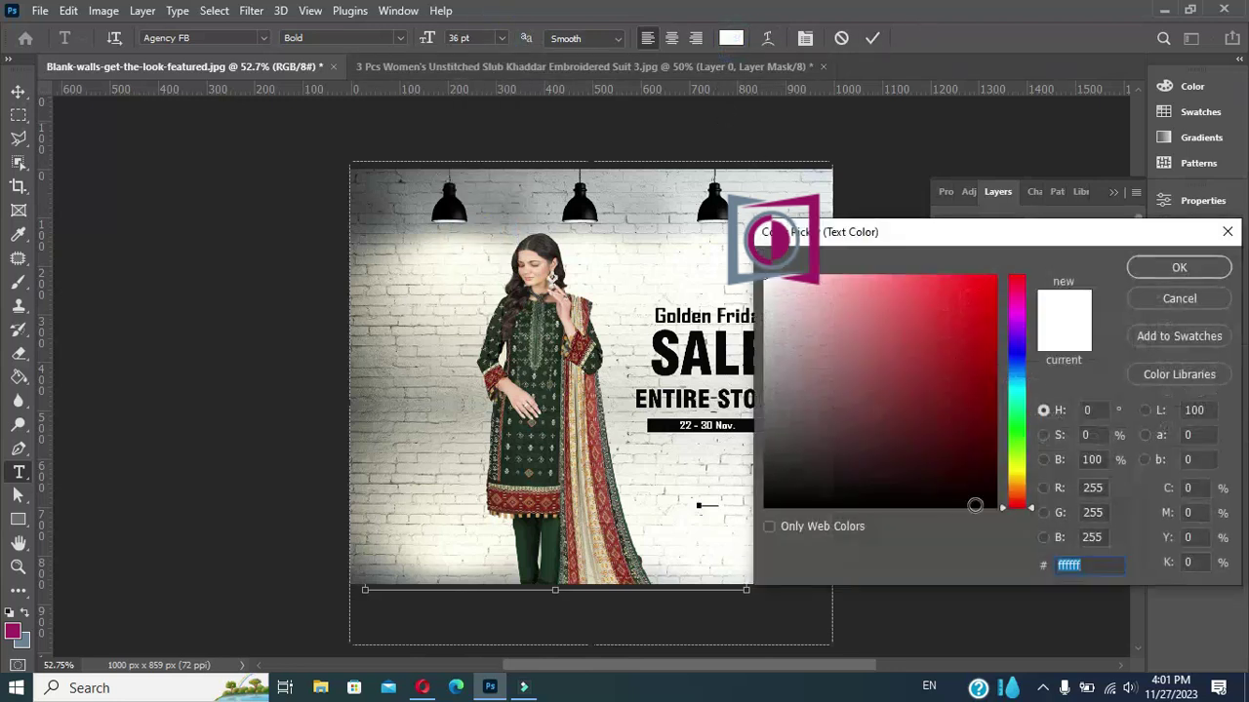
left_click(1018, 451)
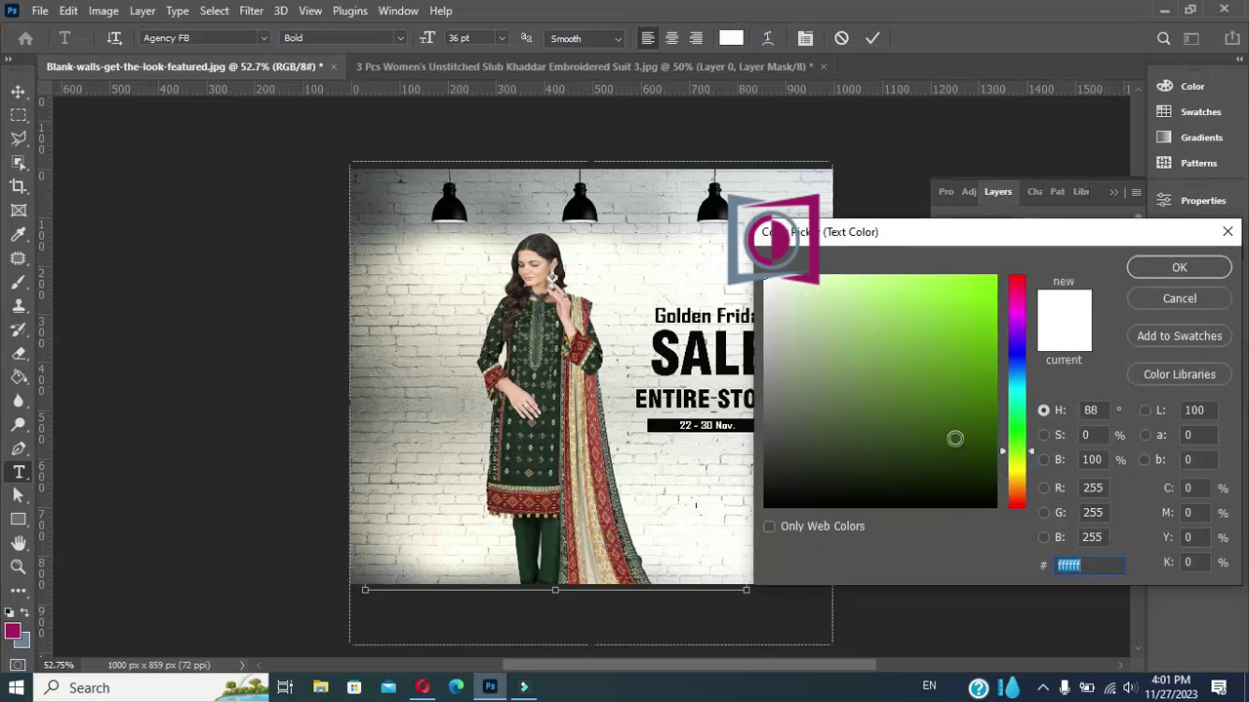
left_click(1177, 267)
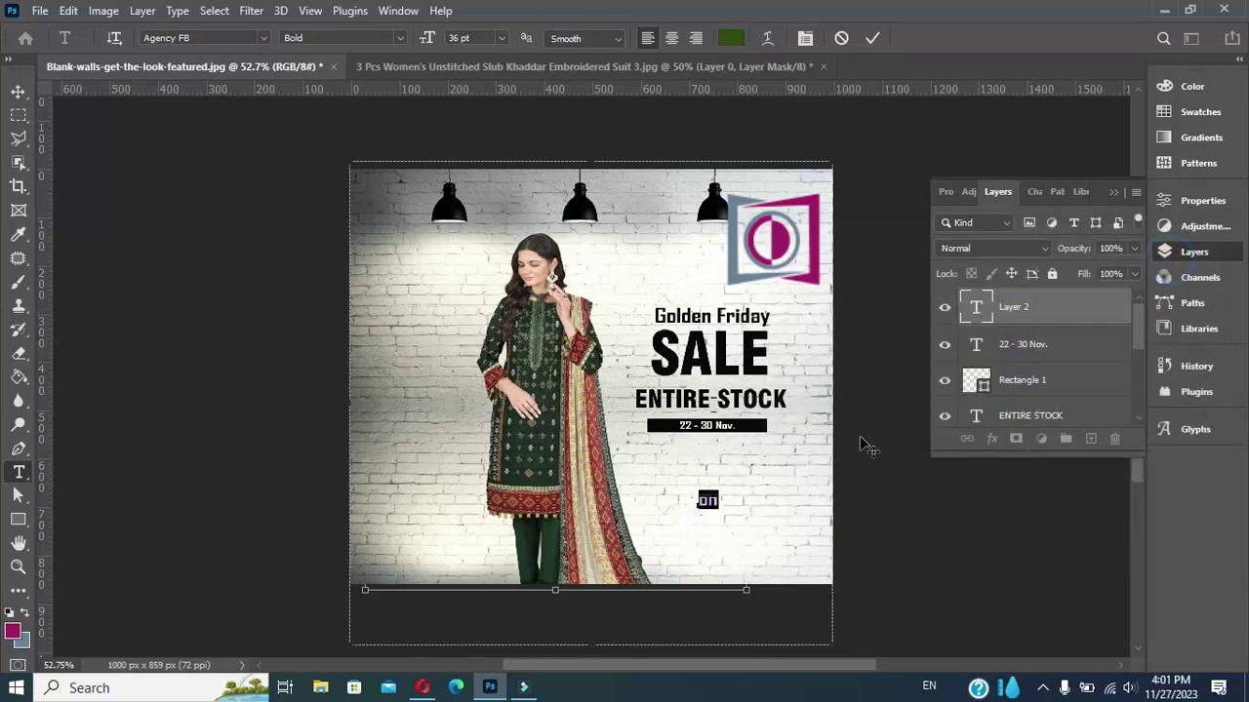
Step: Set 'on' in Segoe Print, move it beside SALE, and enlarge it to 60 pt
left_click(261, 39)
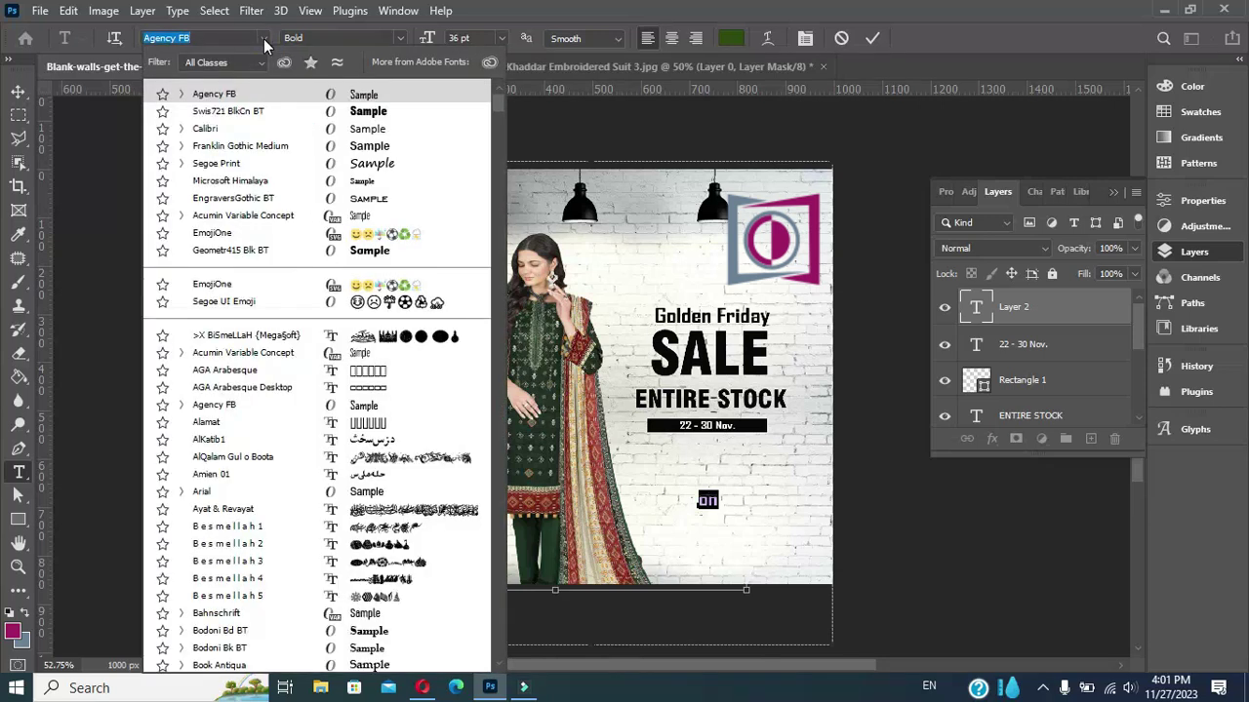
left_click(371, 166)
left_click(16, 89)
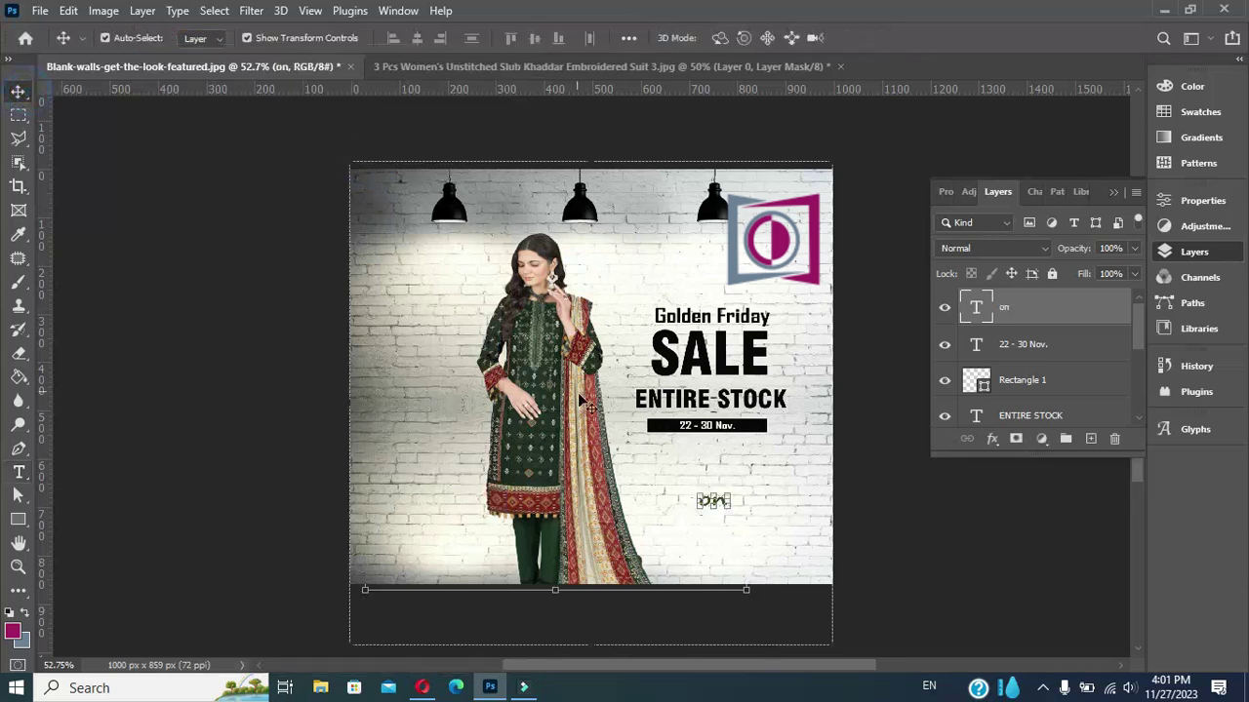
left_click_drag(722, 505, 777, 370)
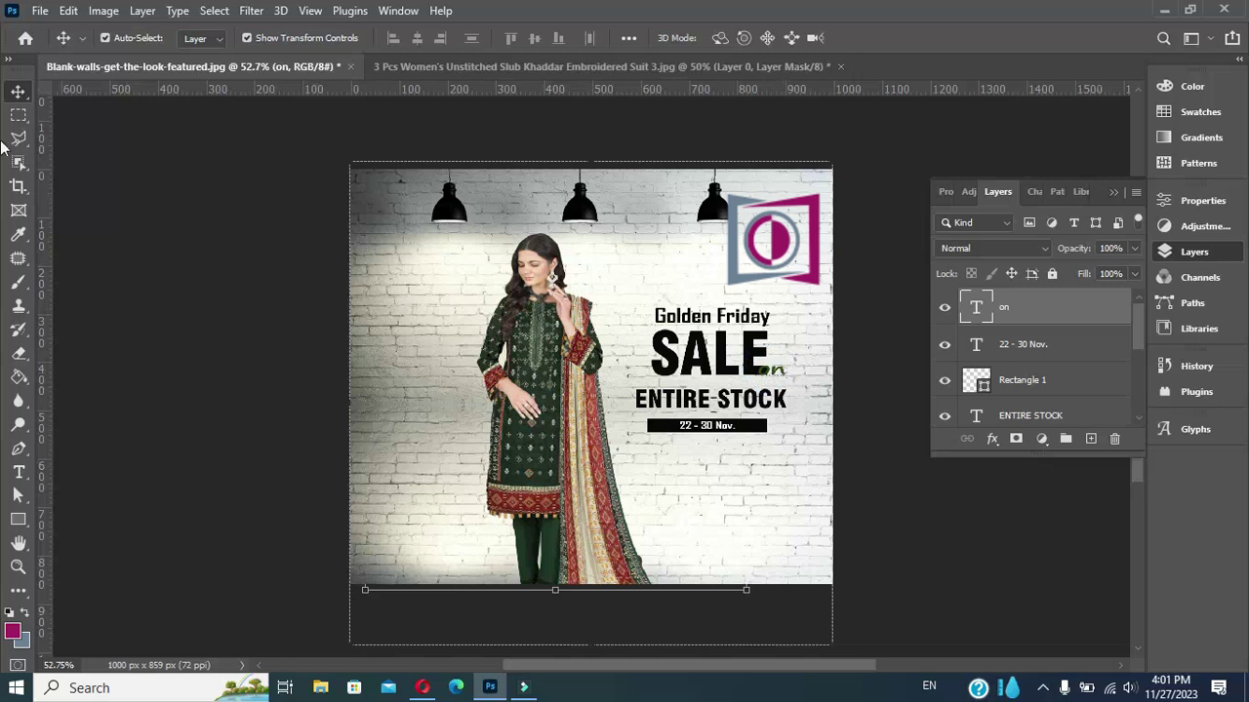
left_click(19, 473)
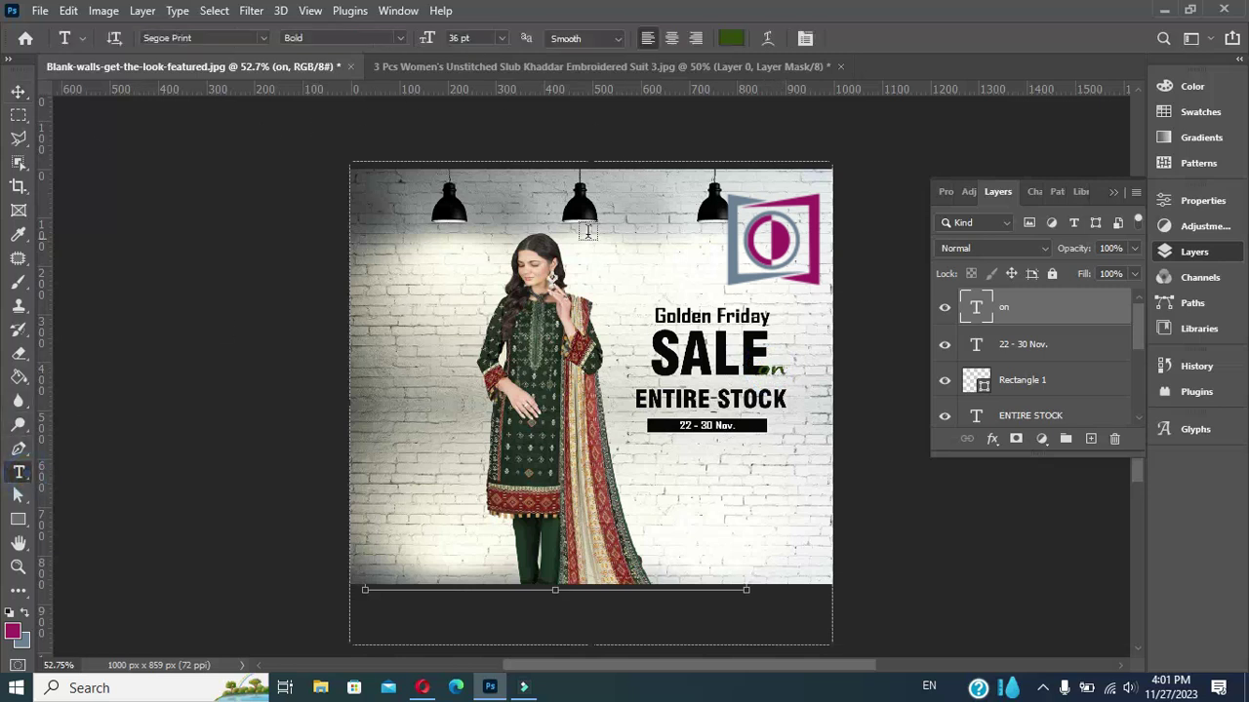
left_click(501, 39)
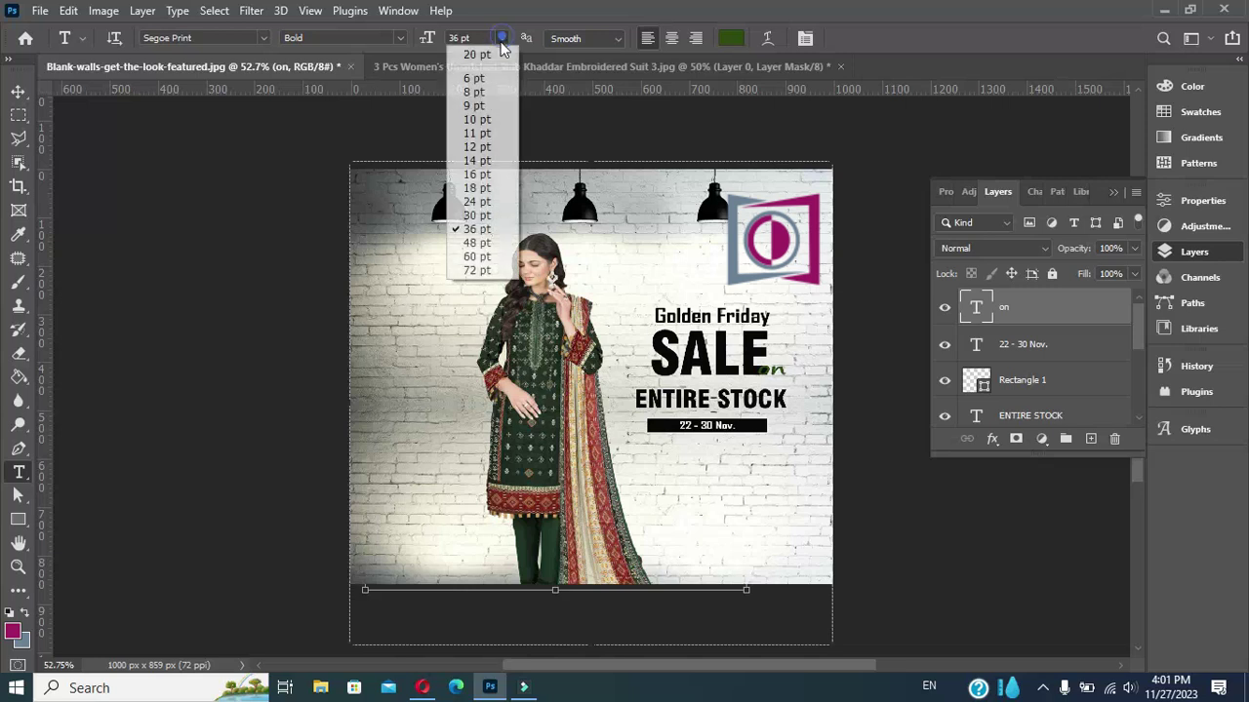
left_click(472, 258)
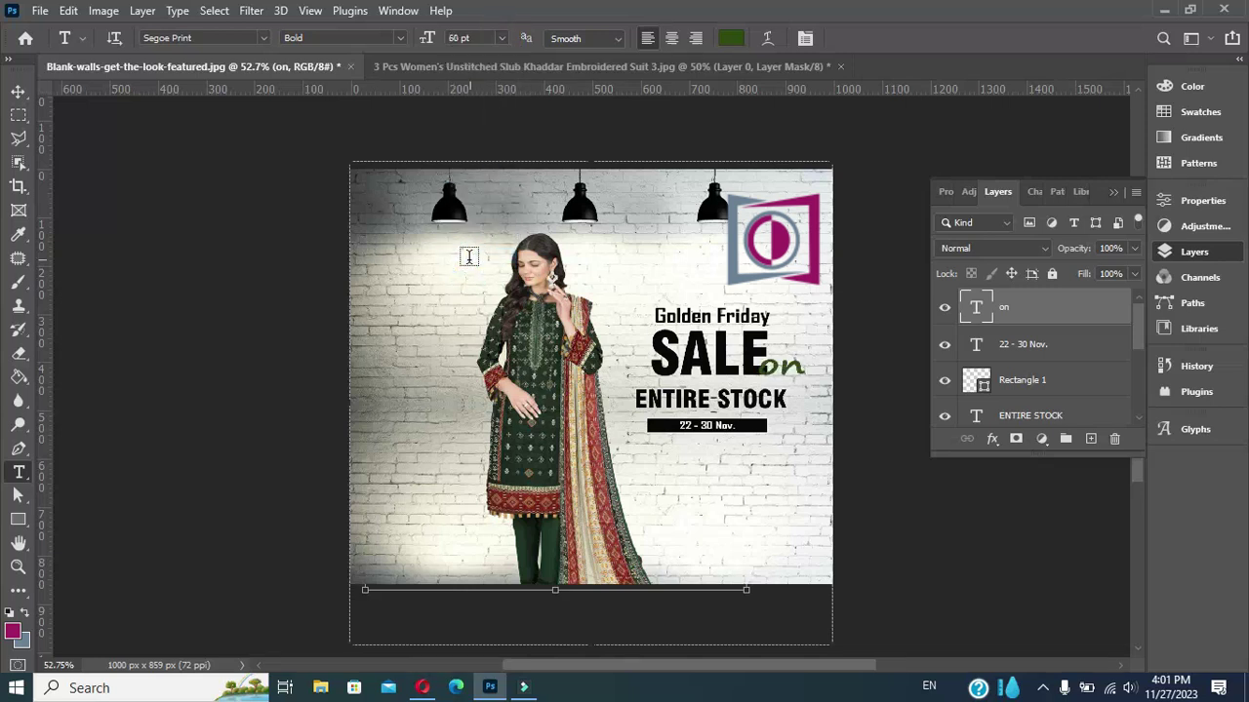
left_click(18, 90)
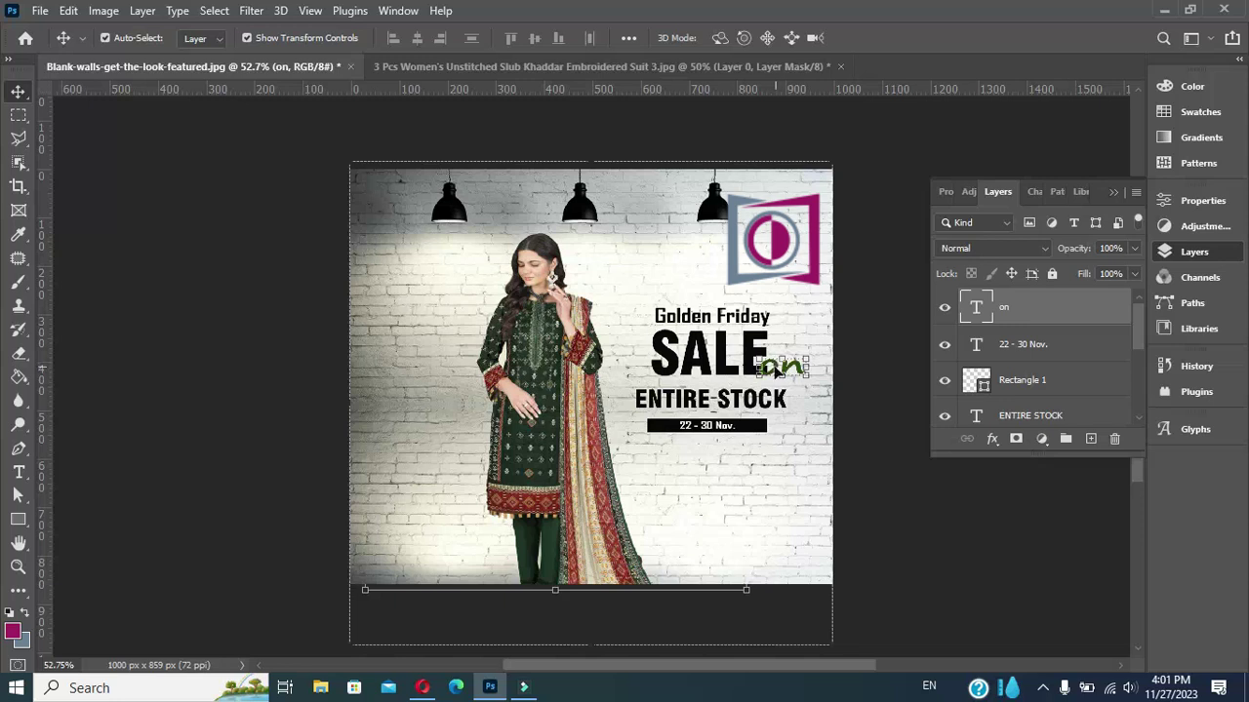
Step: Tuck 'on' against SALE's final E, scaling it up and rotating it about 16°
mouse_move(772, 374)
left_mouse_down()
mouse_move(767, 361)
mouse_move(825, 356)
mouse_move(780, 368)
left_mouse_up()
key("ctrl+t")
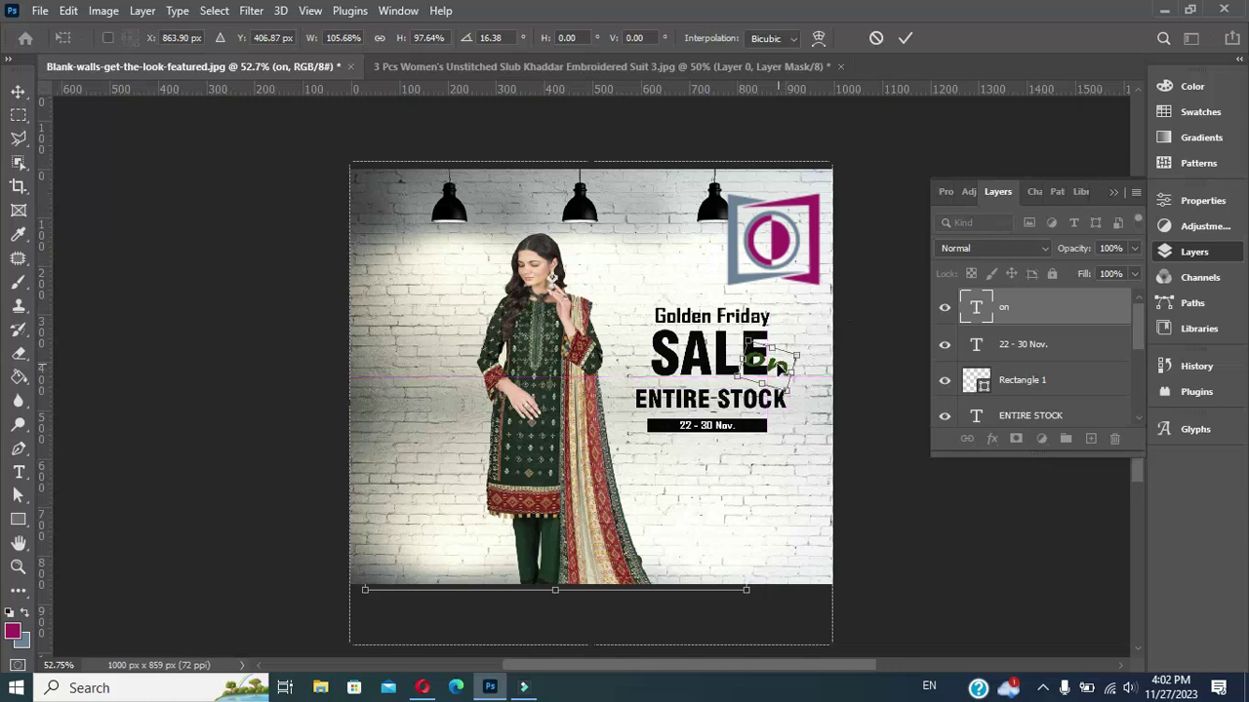
left_click(905, 39)
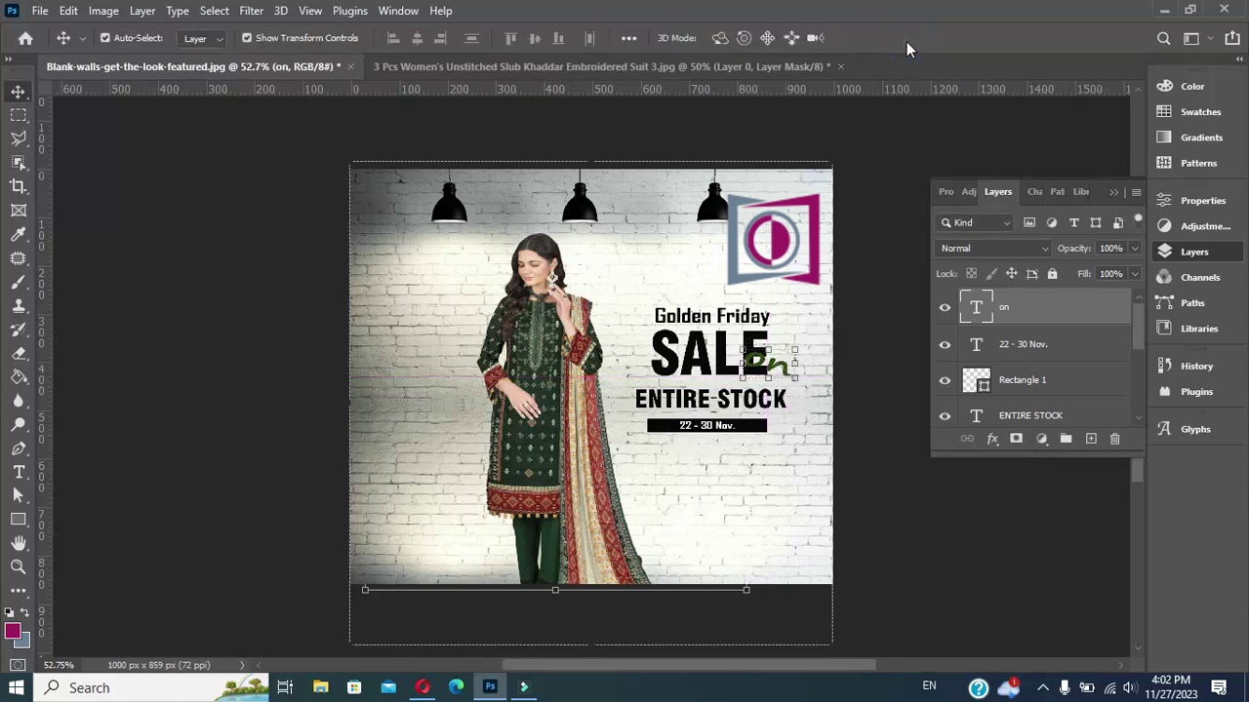
Step: Recolour the 'on' text to a pinkish magenta (#c652ca) matching the logo
left_click(18, 473)
left_click(730, 38)
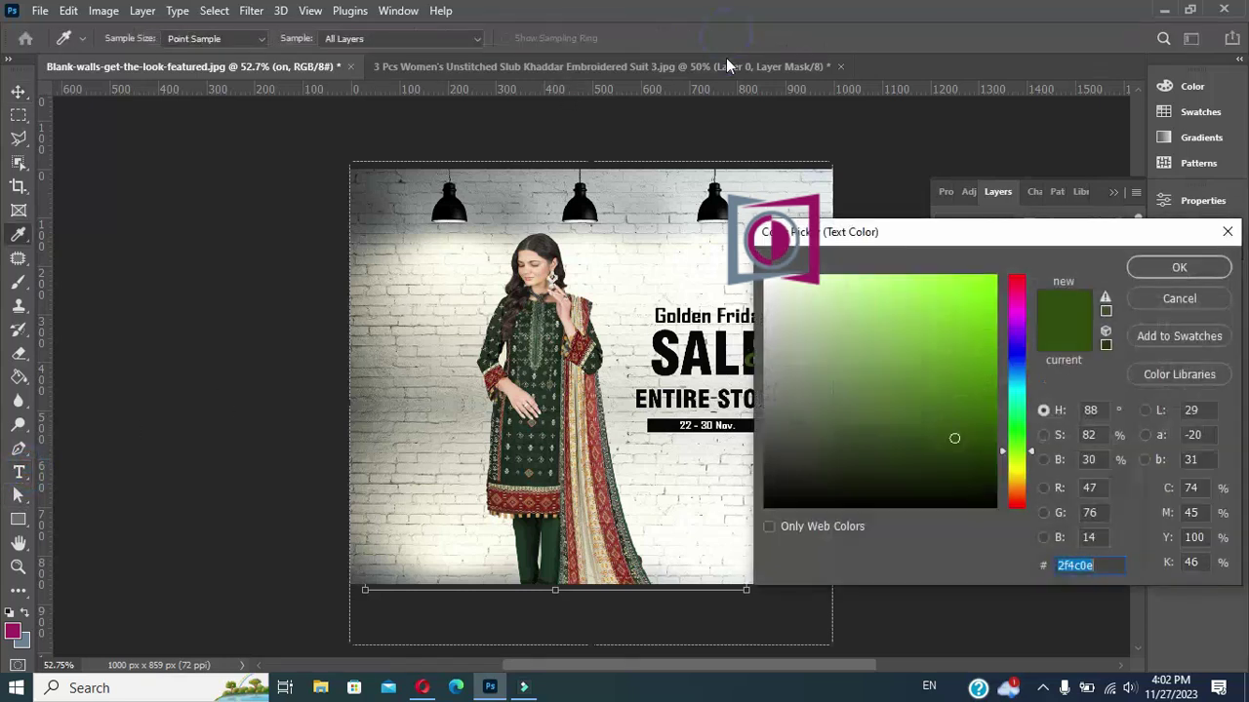
left_click_drag(893, 235, 951, 198)
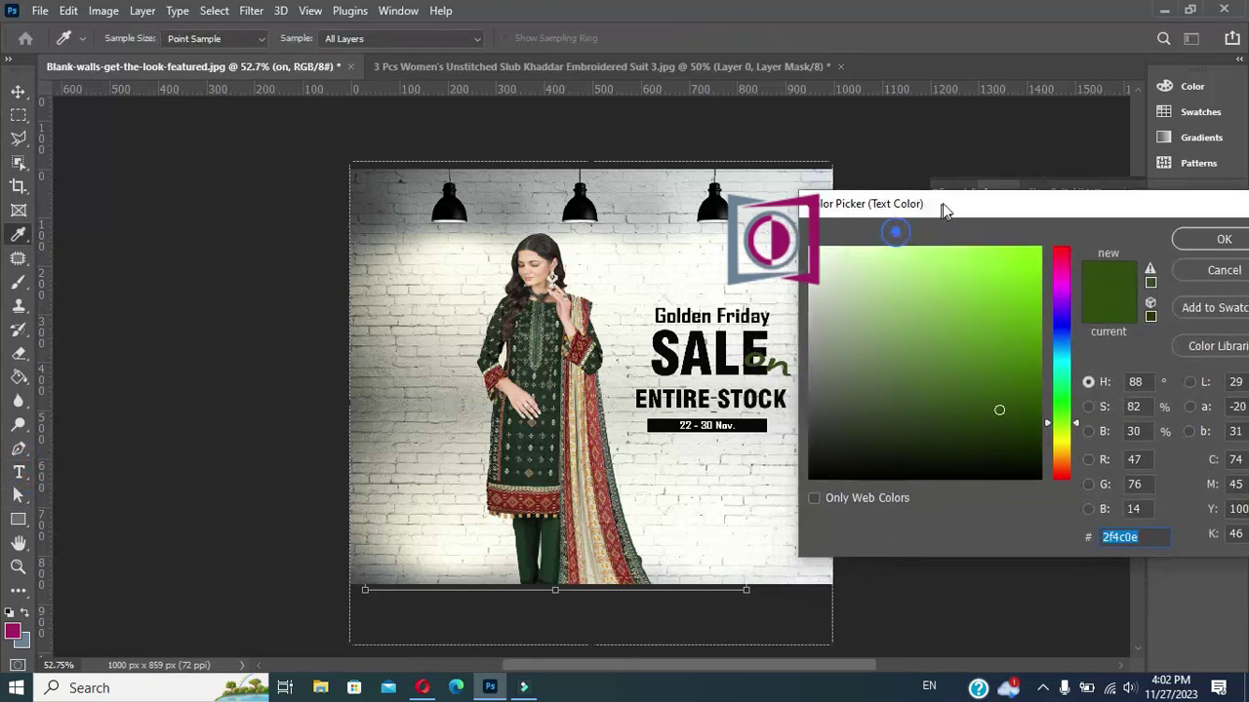
left_click(973, 348)
left_click(1001, 332)
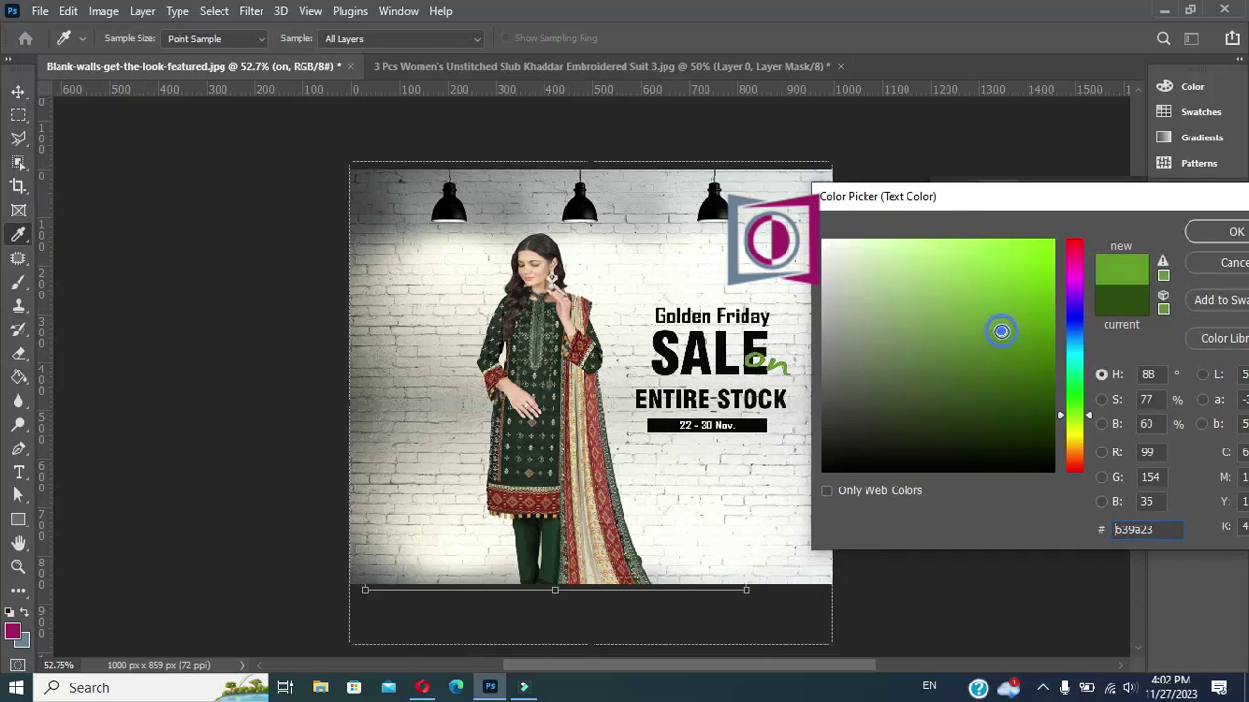
left_click(1048, 306)
left_click(1073, 279)
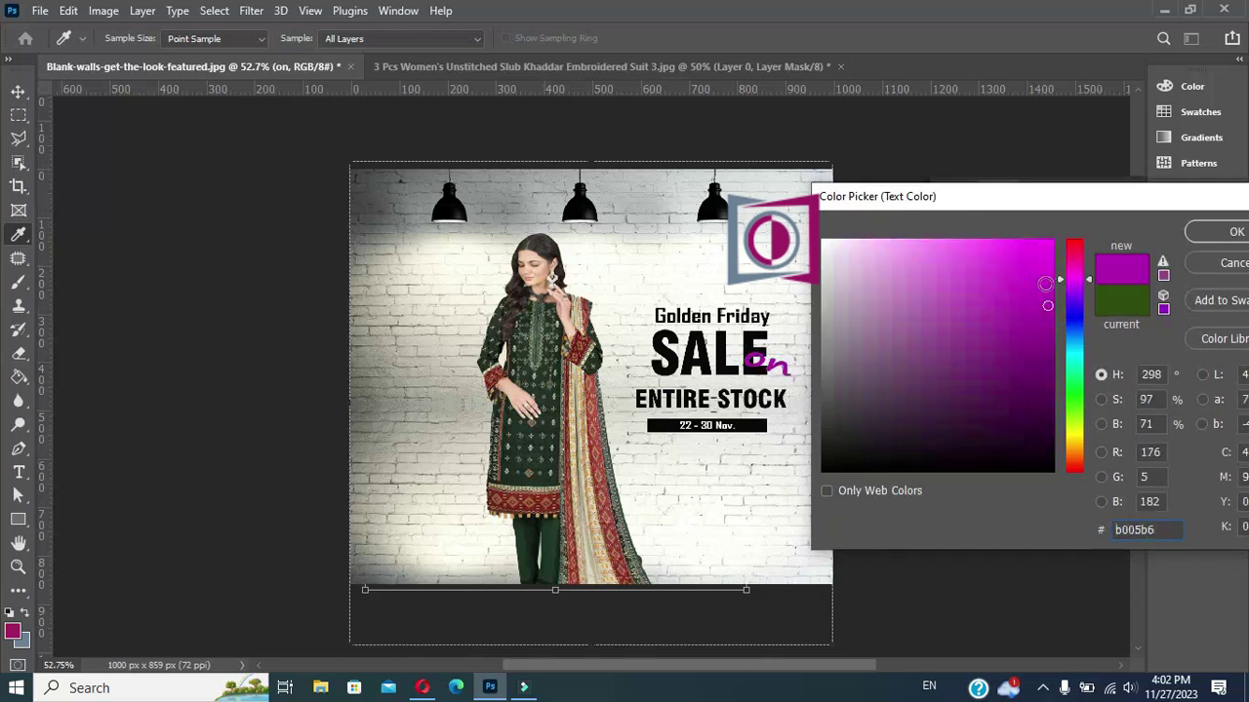
left_click(960, 287)
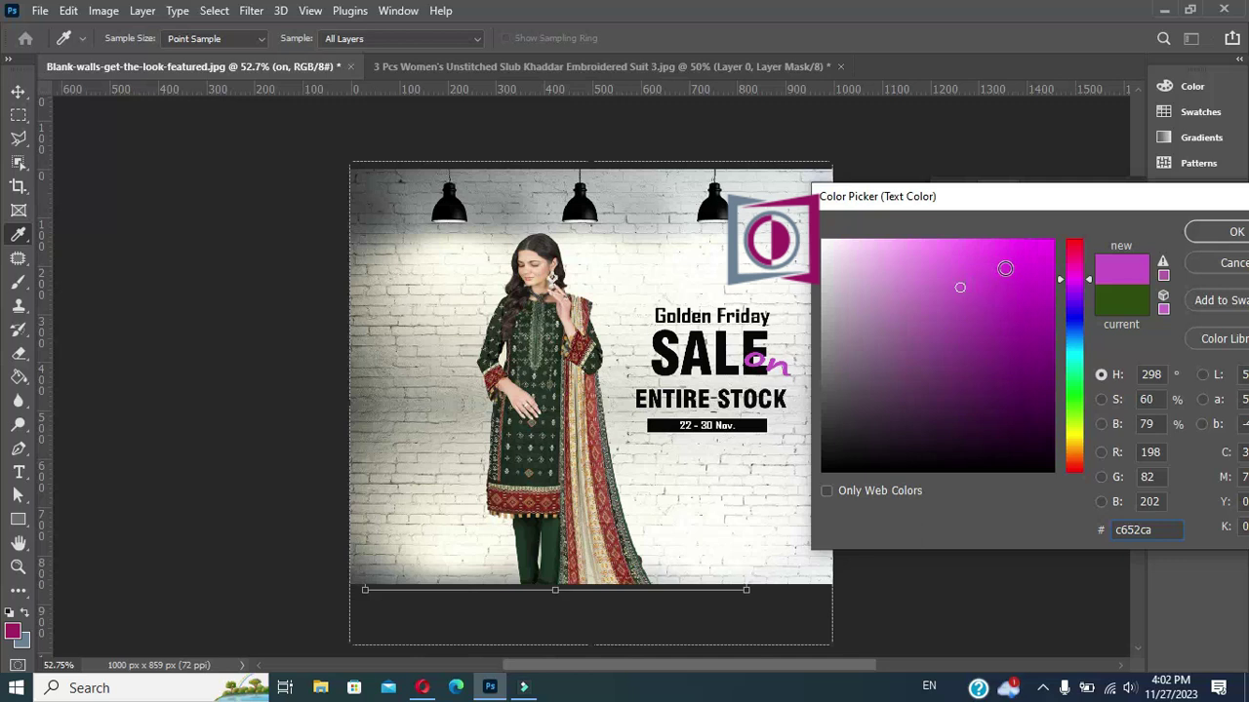
left_click(1005, 268)
left_click(1231, 232)
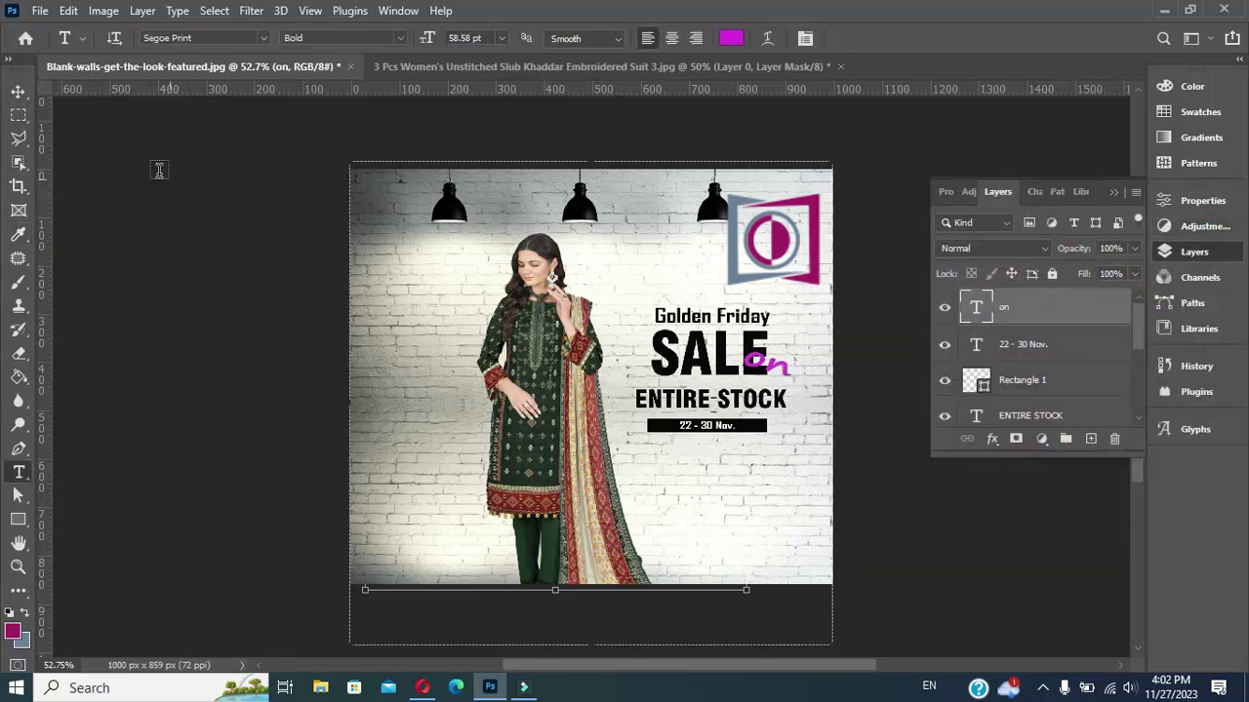
left_click(18, 93)
Step: Type 'Price: 2200' on the banner's lower left and commit it
left_click(19, 472)
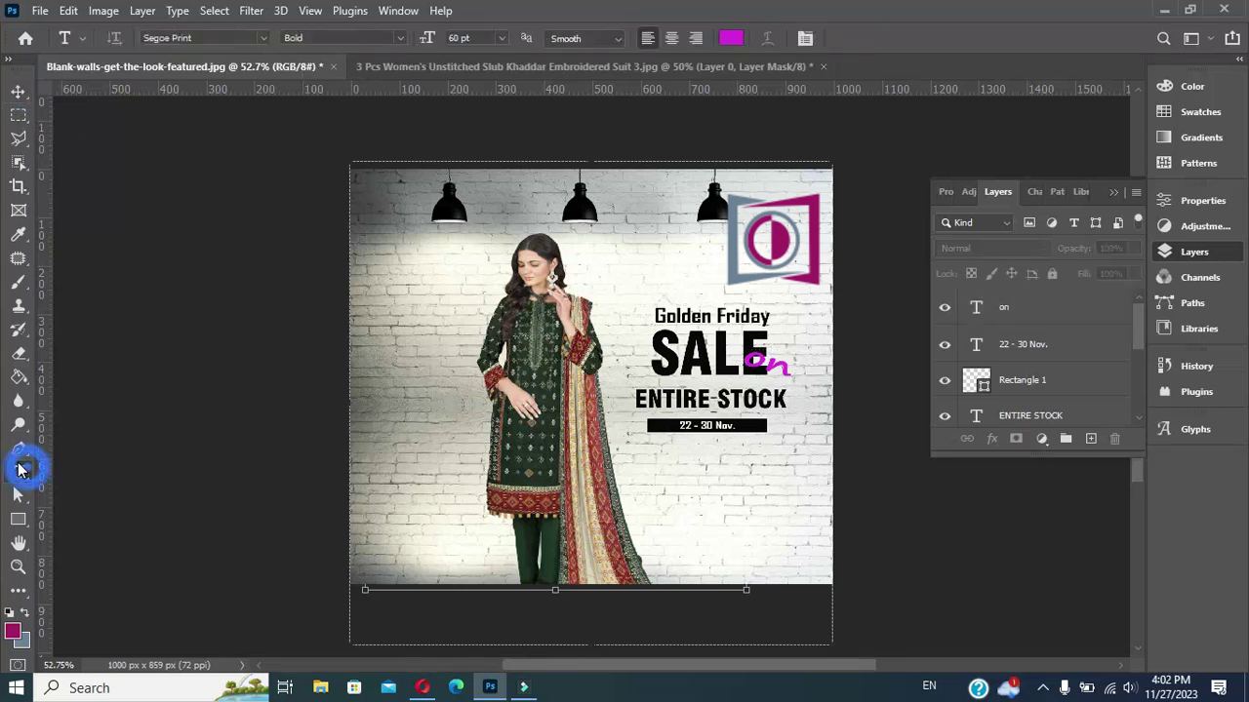
left_click(404, 490)
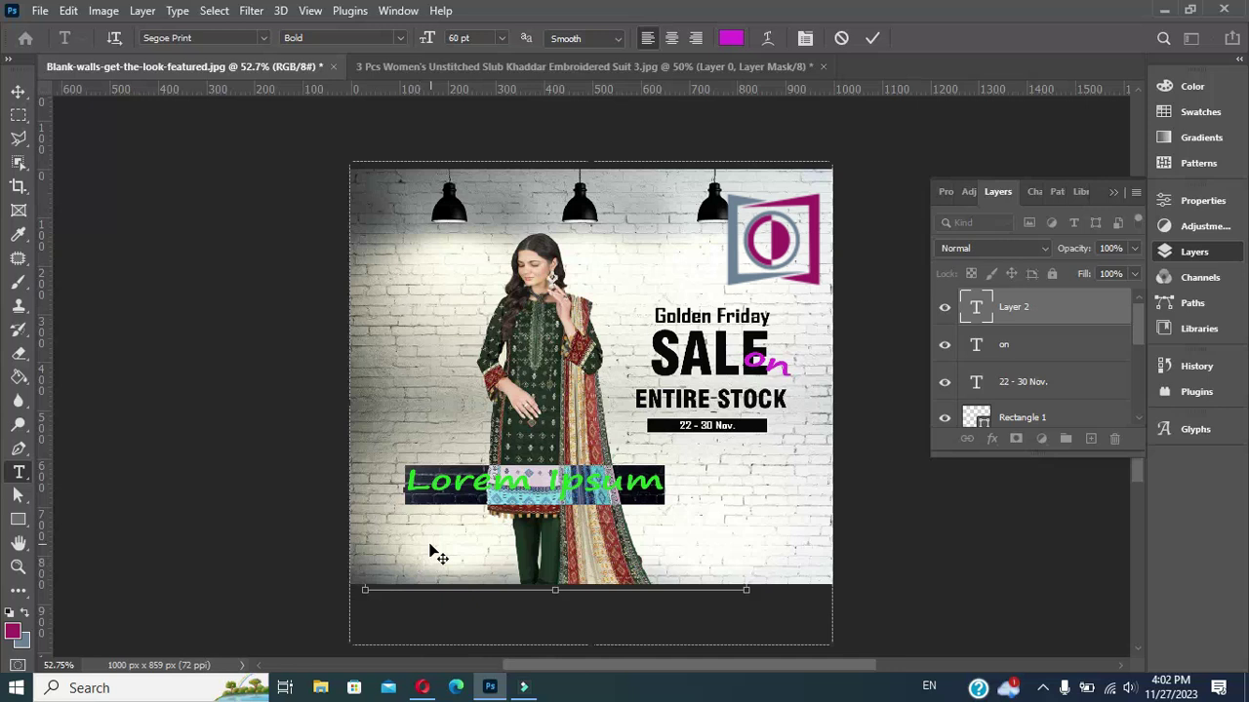
type("Price")
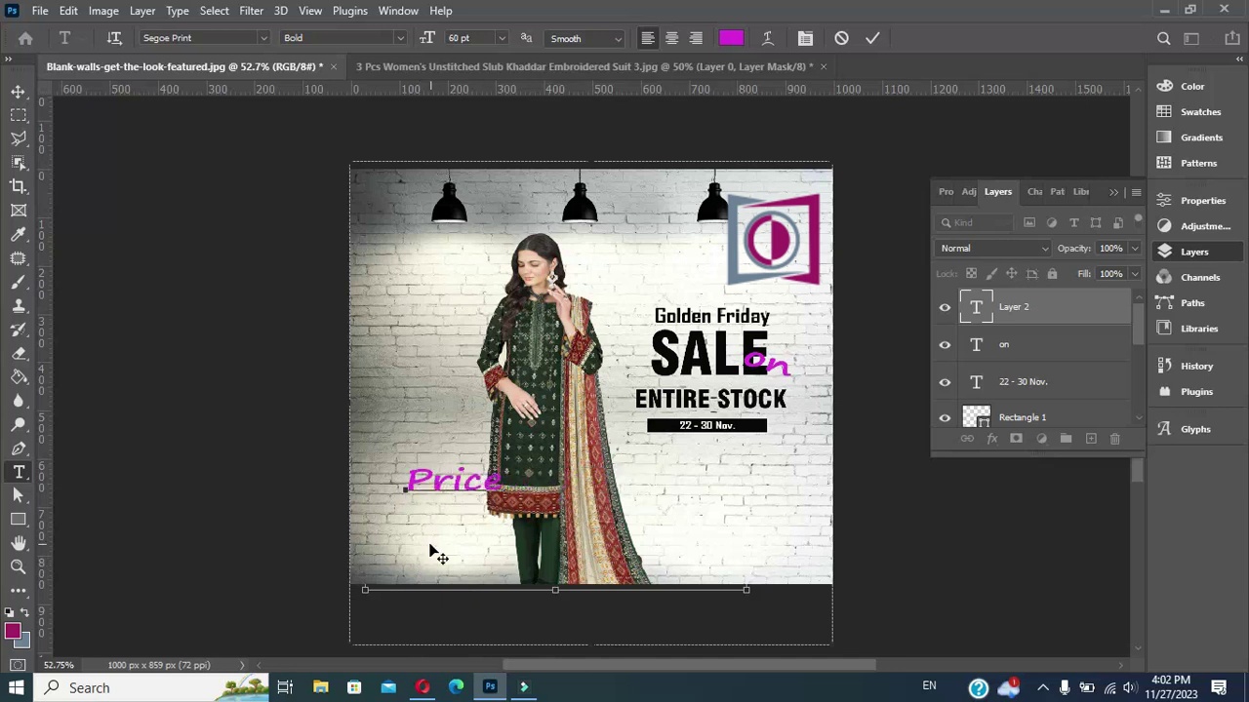
type(":")
type(" 22")
type("00")
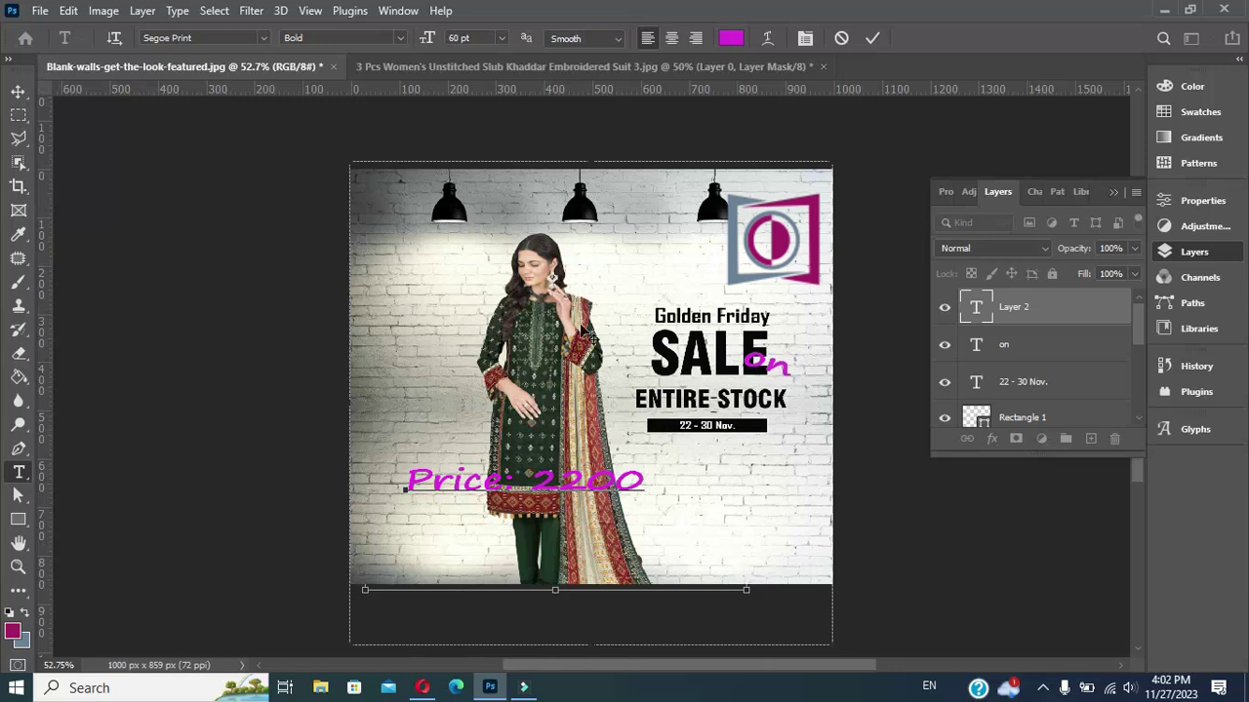
left_click(871, 40)
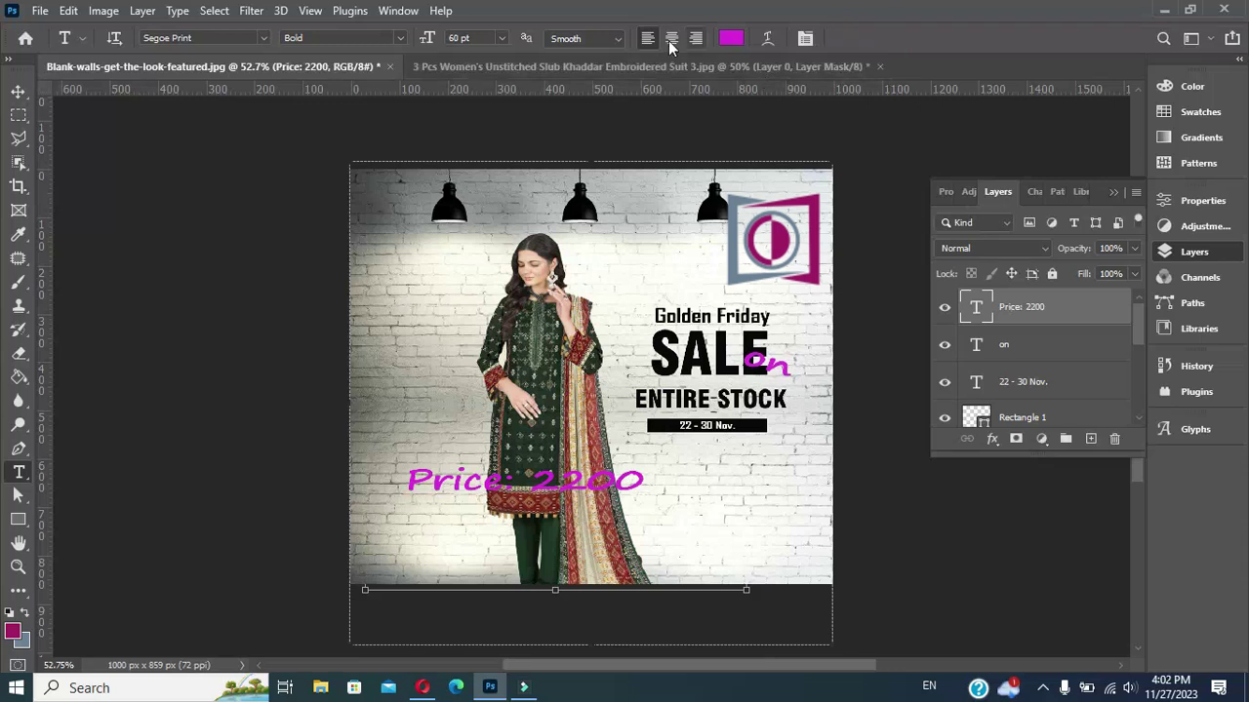
Step: Set 'Price: 2200' in Swis721 BlkCn BT at 40 pt and shift it left
left_click(263, 38)
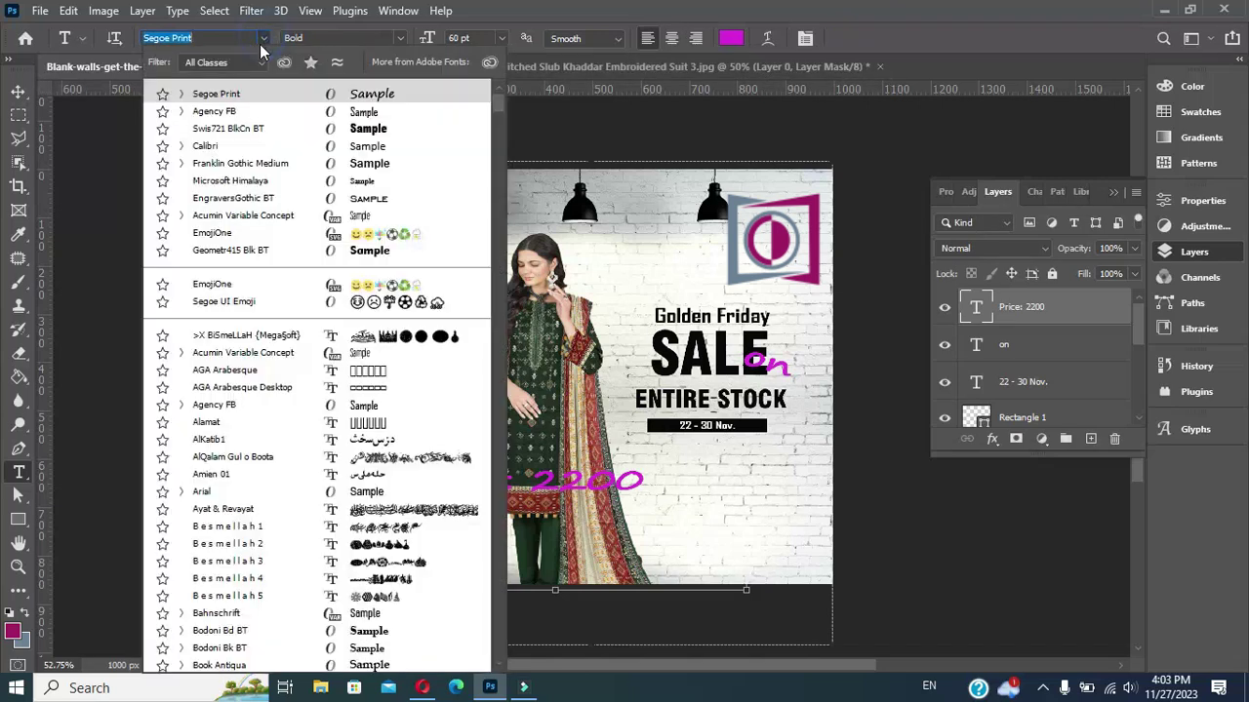
left_click(244, 129)
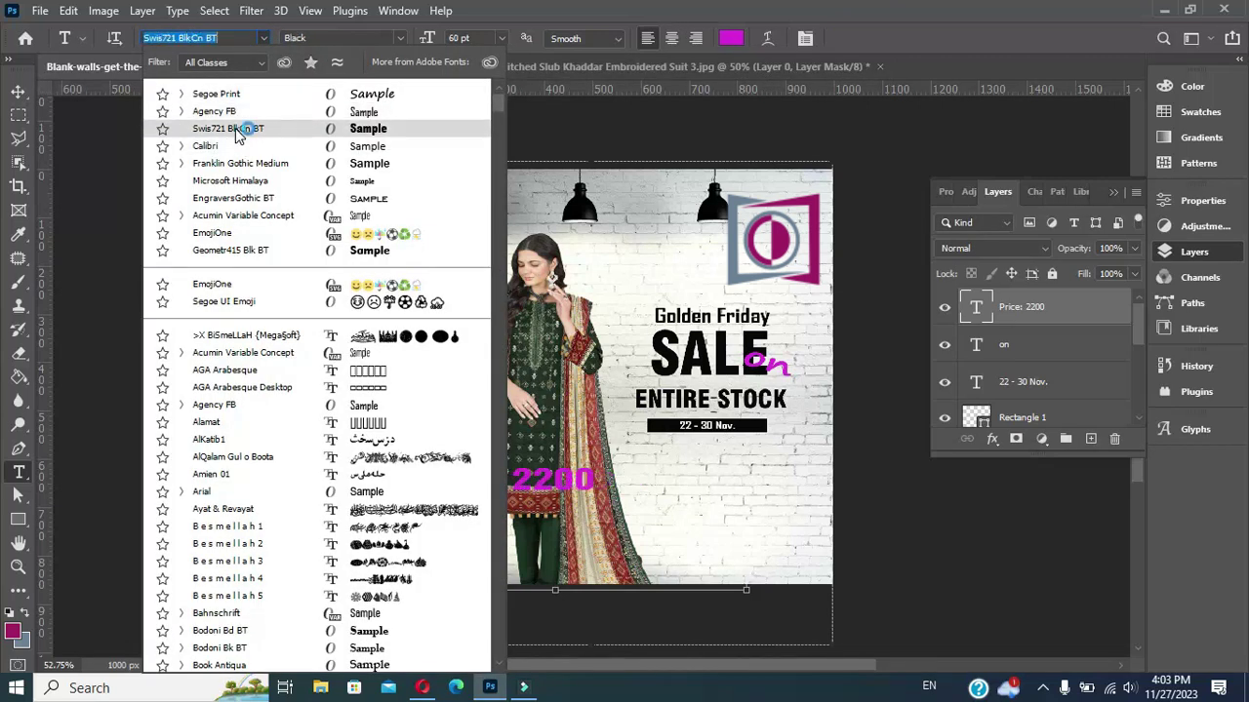
left_click(237, 131)
double_click(459, 38)
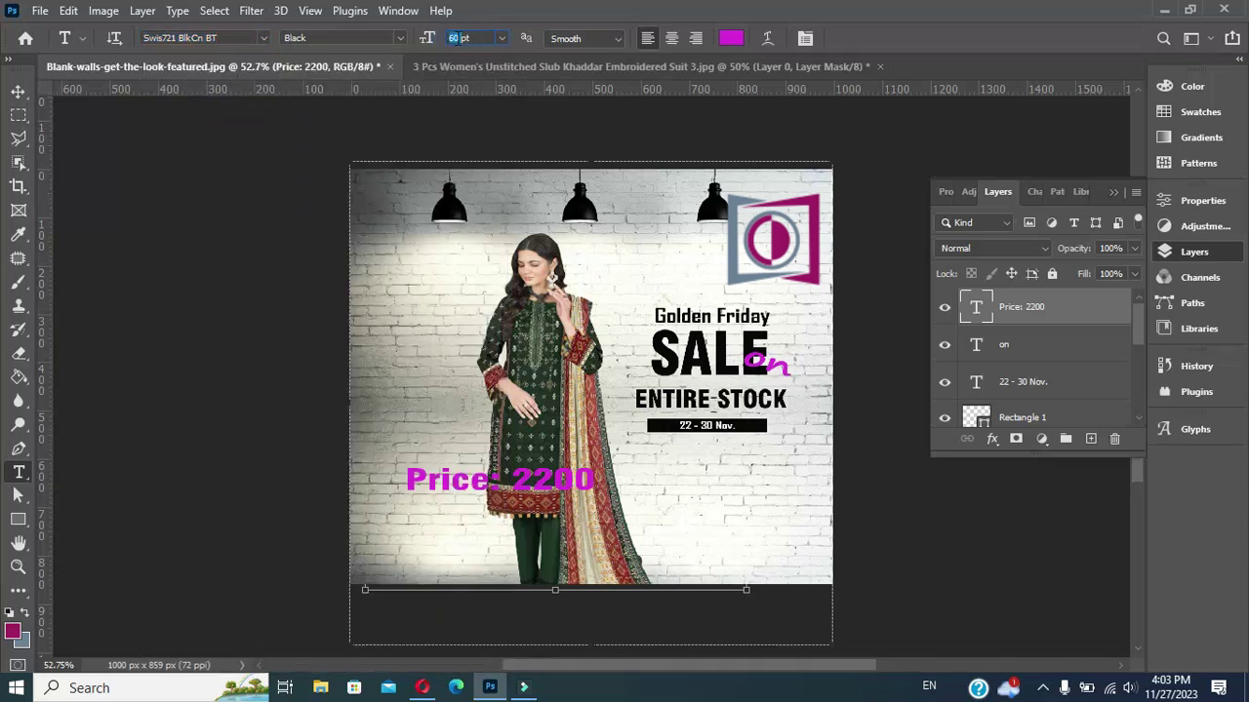
type("40")
key("Return")
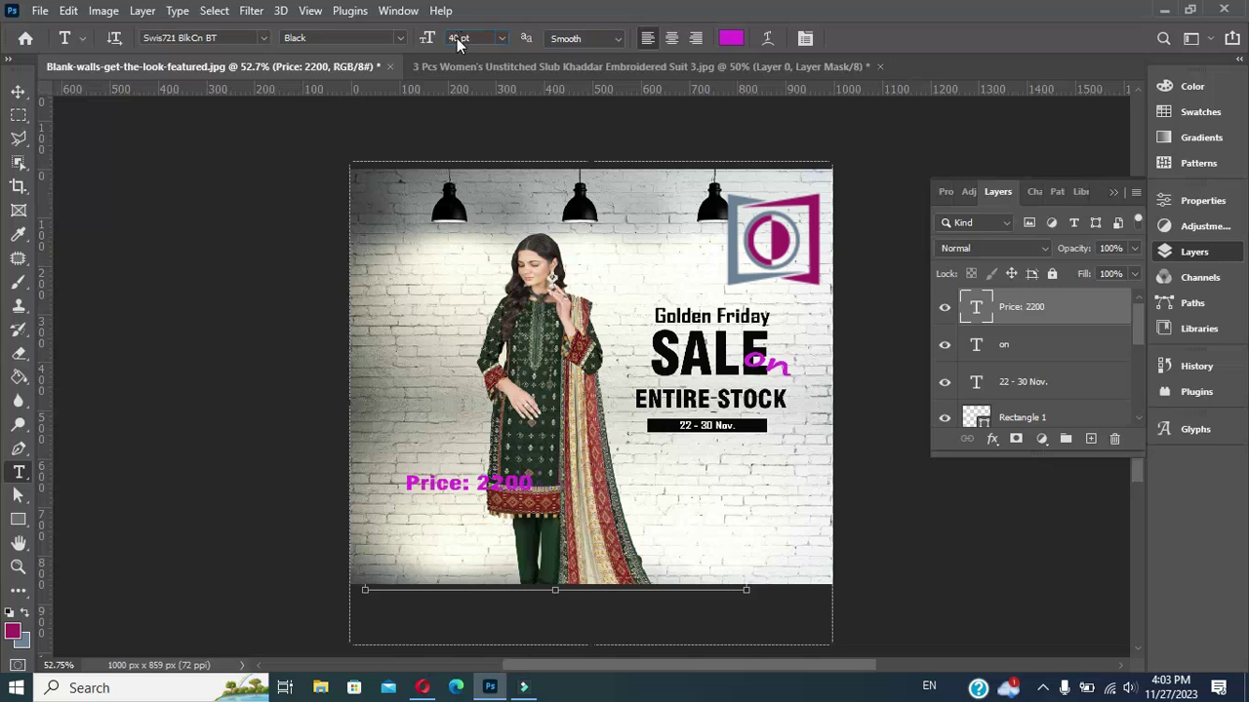
left_click(17, 90)
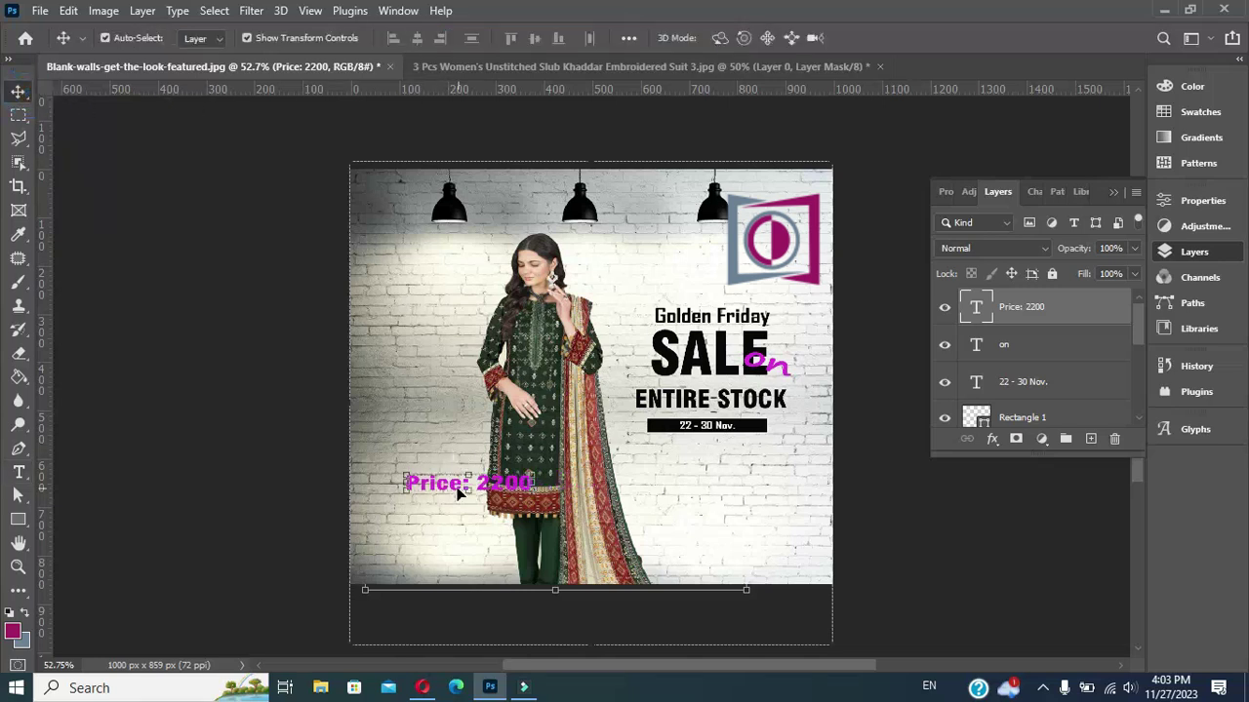
left_click_drag(457, 491, 429, 499)
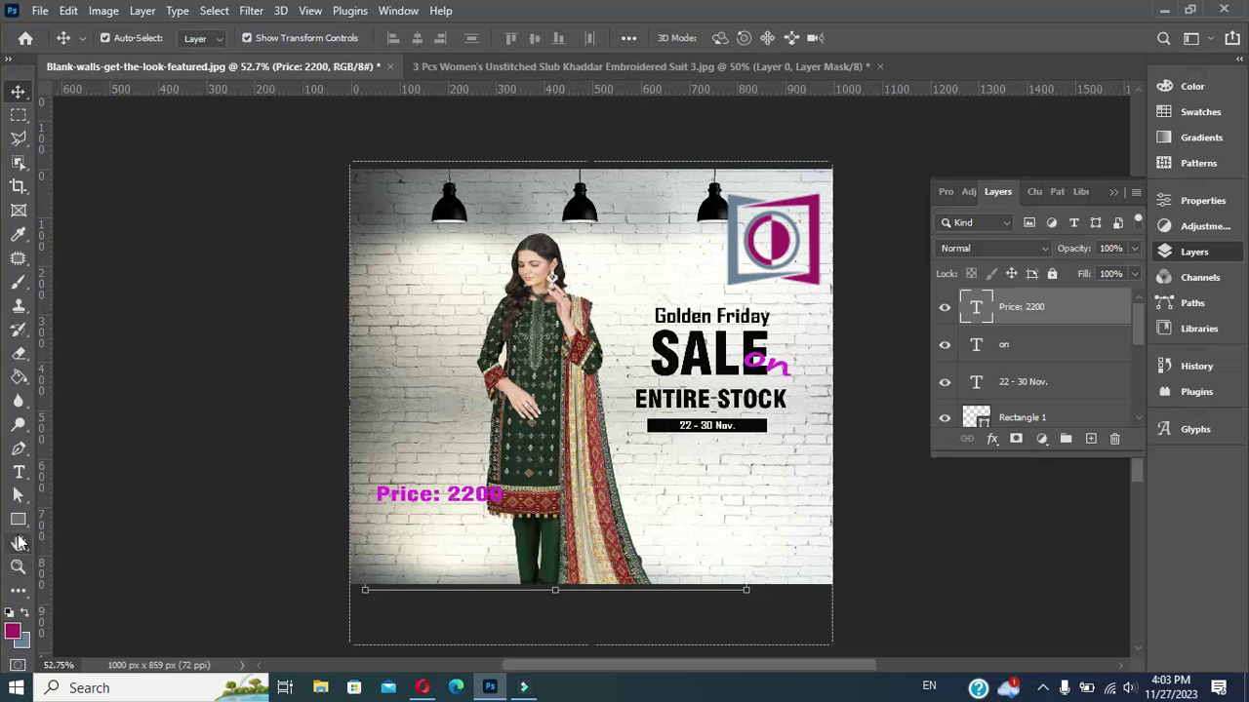
Step: Shrink the 'Price: 2200' text to 30 pt
left_click(18, 472)
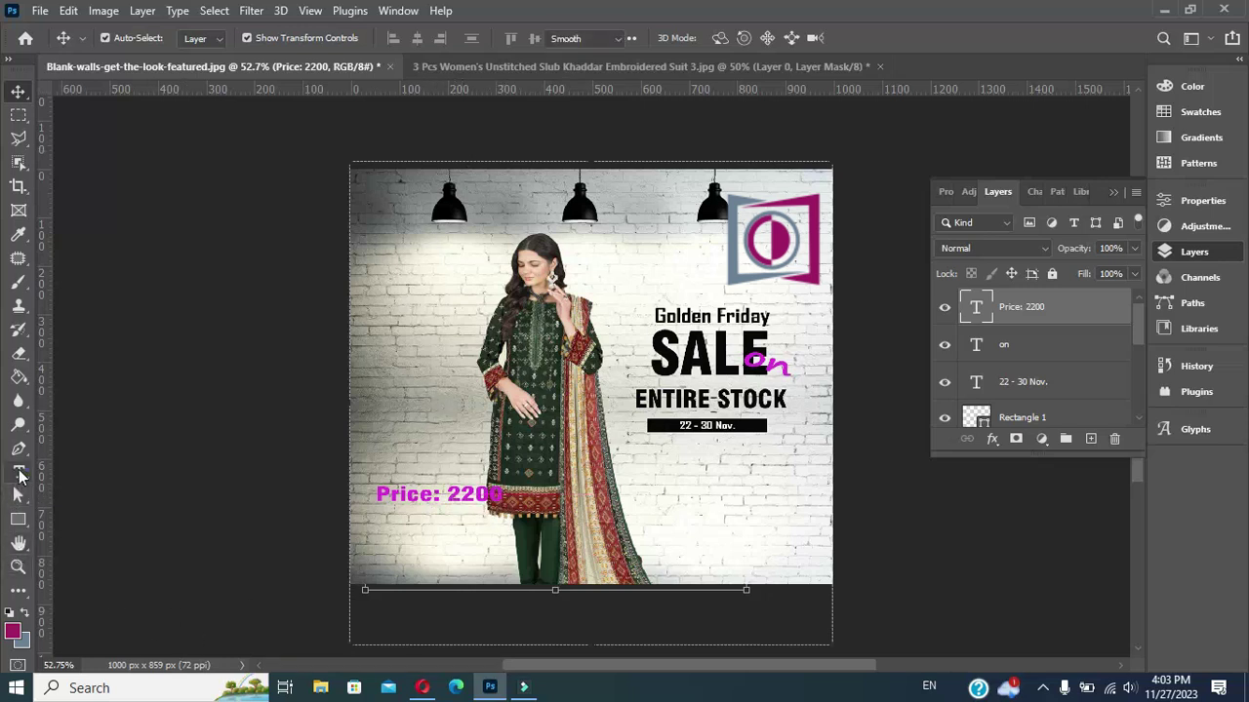
left_click(396, 495)
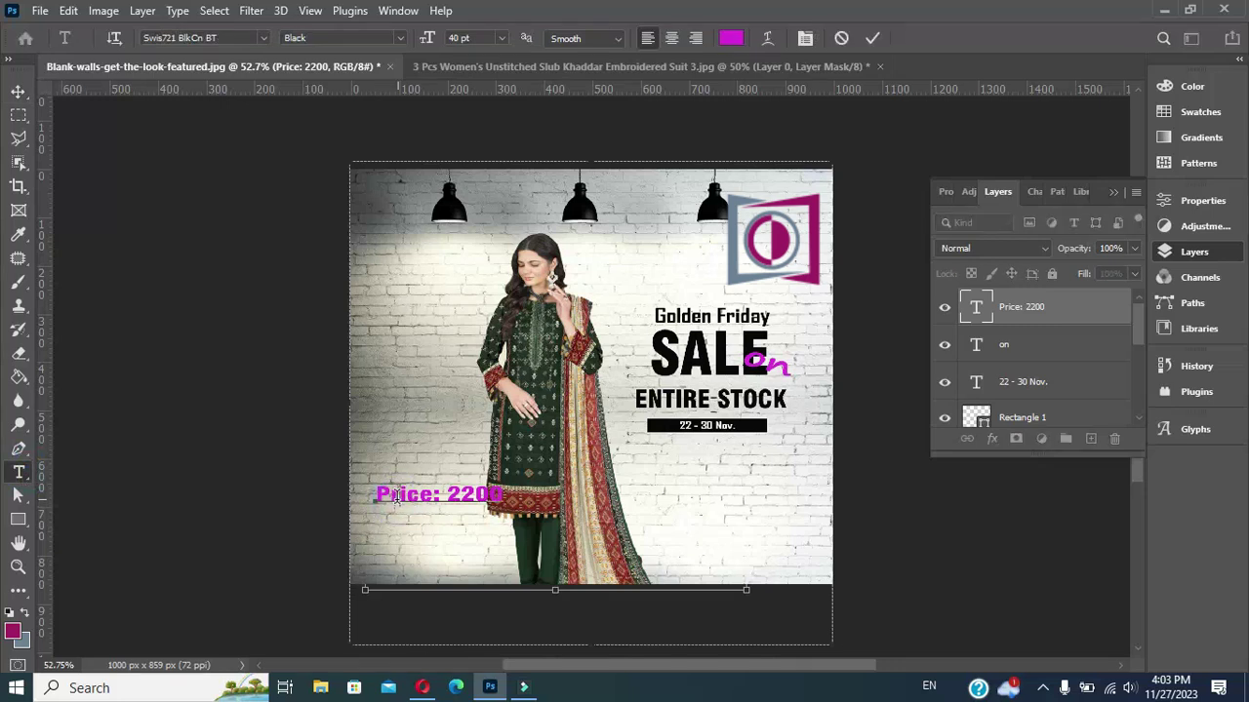
left_click(18, 92)
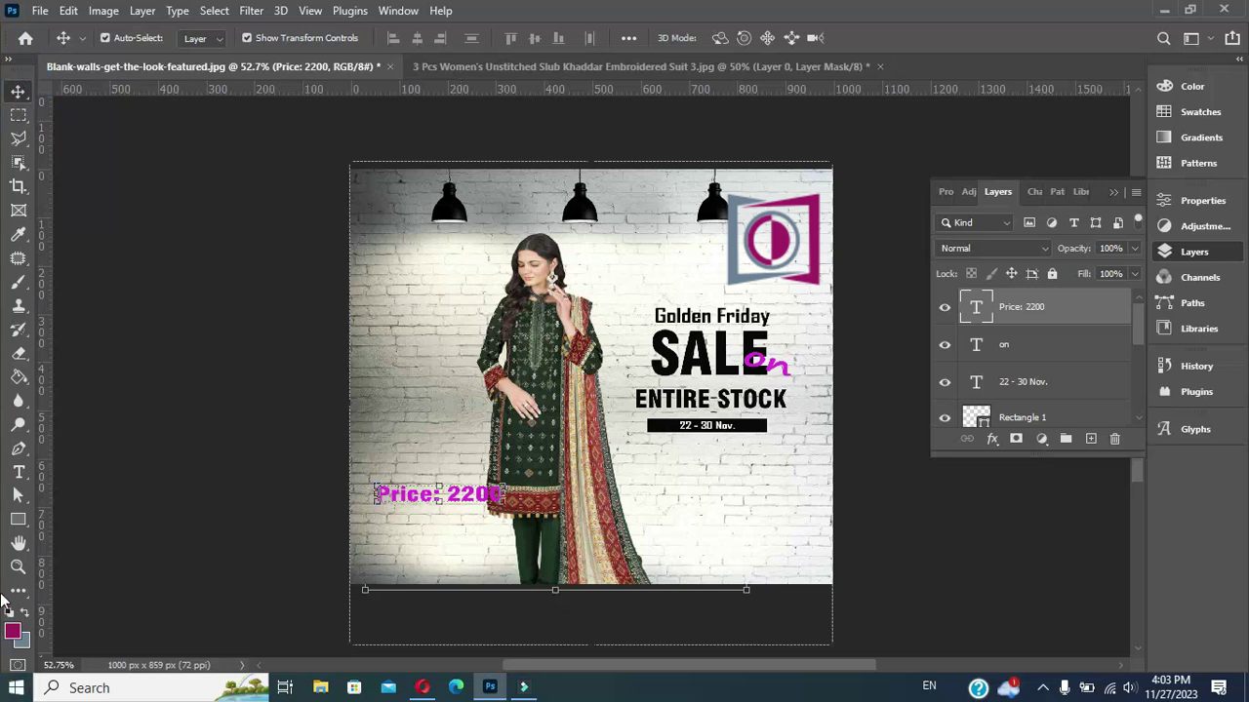
left_click(18, 474)
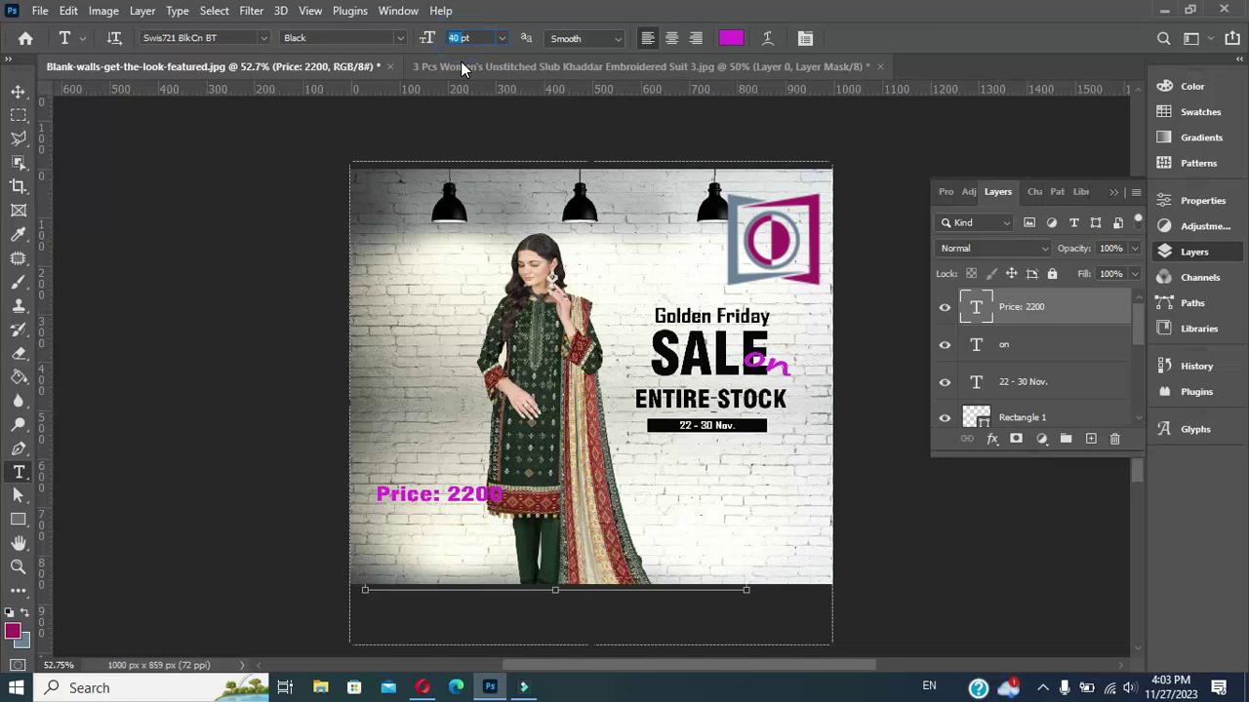
type("30")
key("Return")
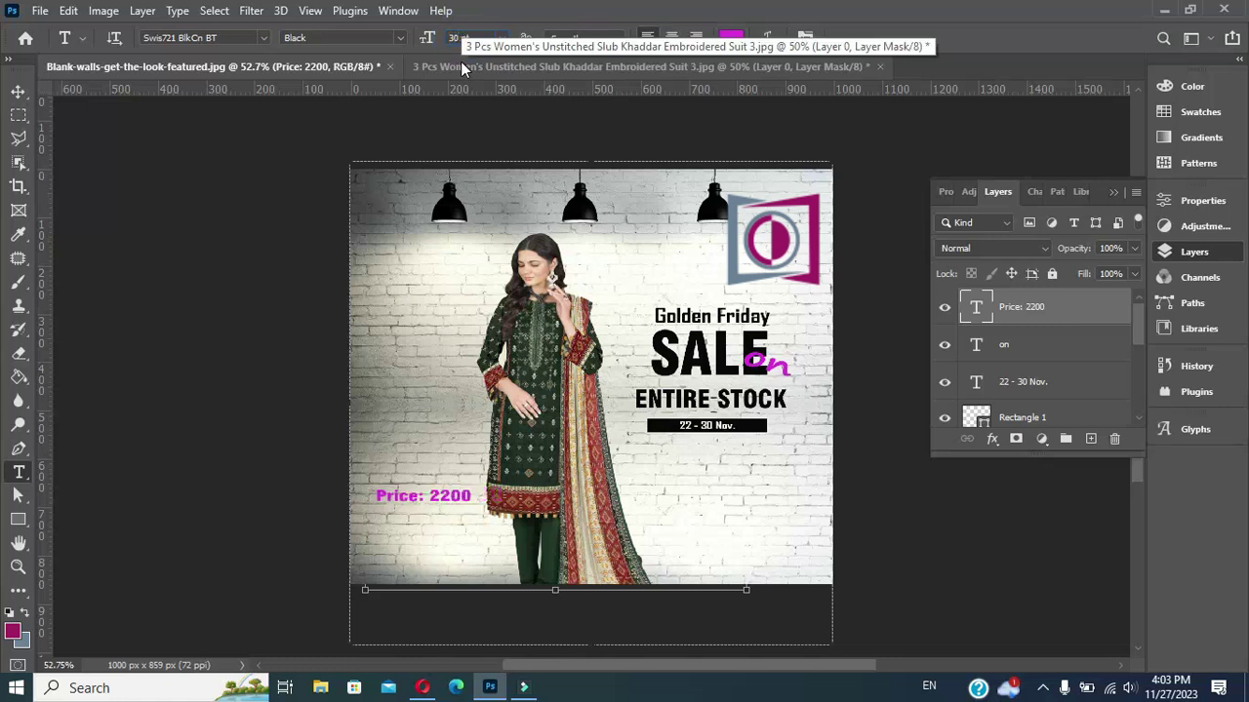
Step: Colour 'Price: 2200' near-black (#080008) and add a new empty Layer 2
left_click(731, 39)
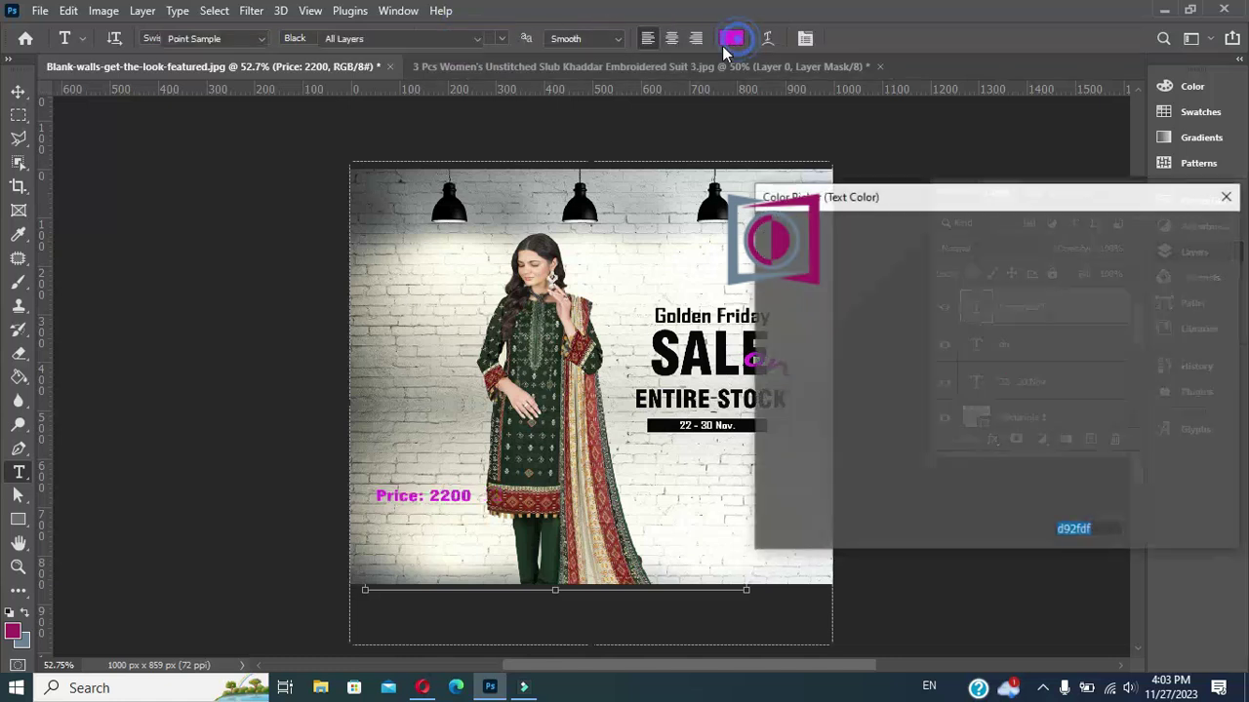
left_click(984, 464)
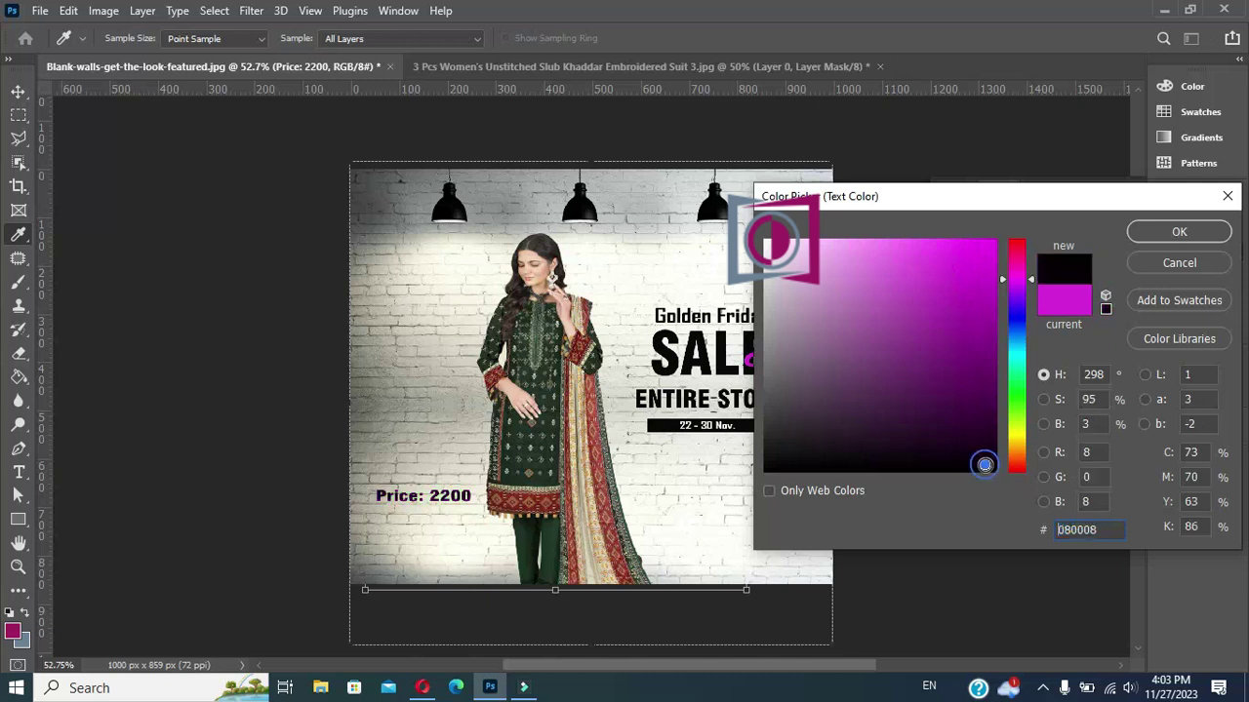
left_click(1179, 232)
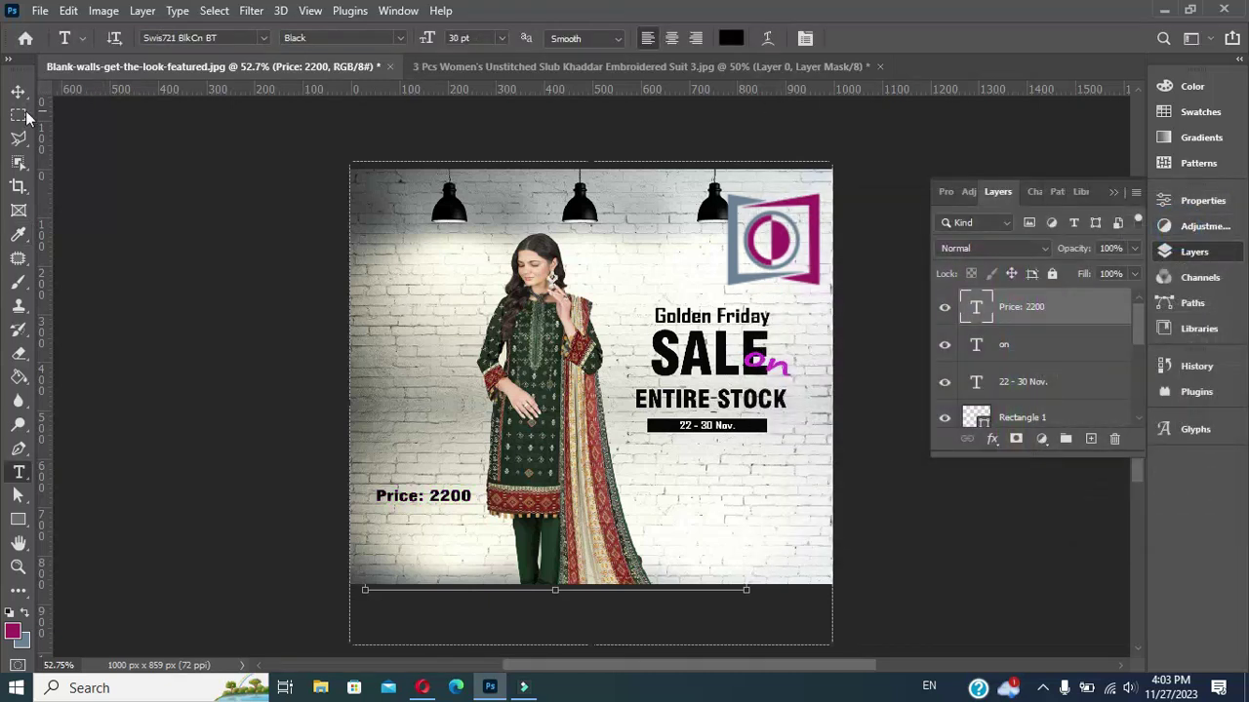
left_click(17, 91)
left_click(1090, 438)
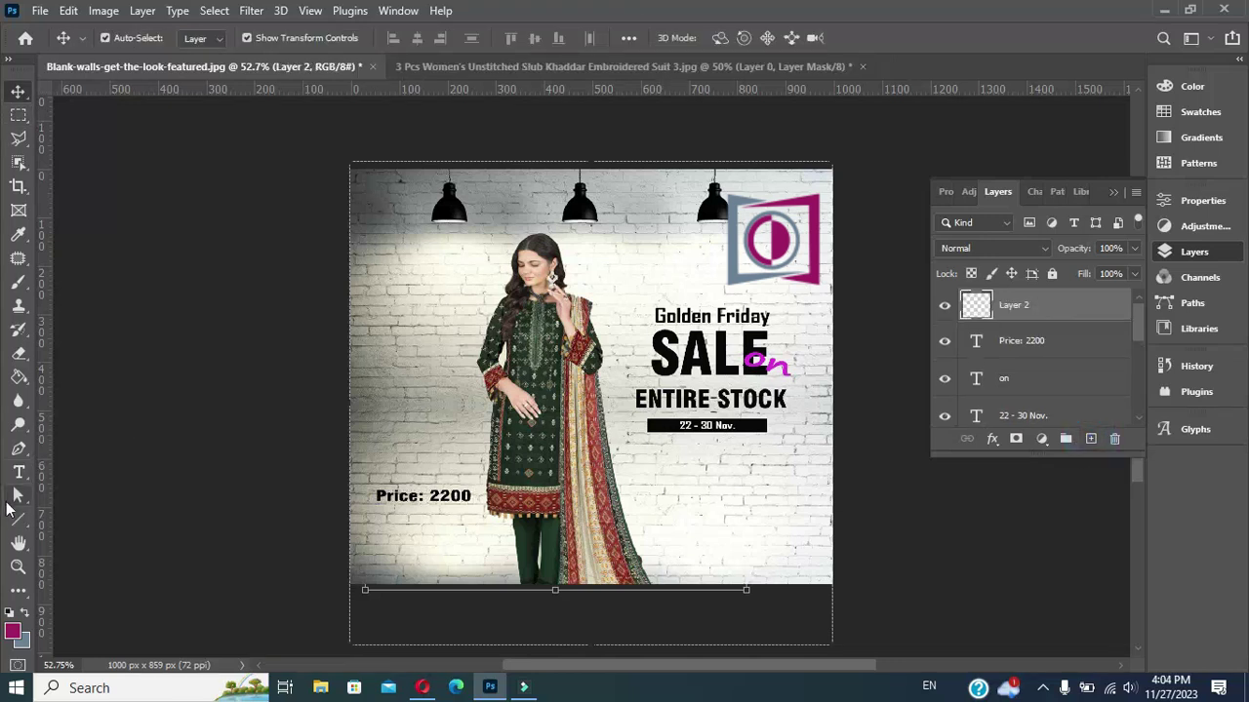
Step: Draw a short horizontal line below the price with 2 px thickness
left_click(18, 520)
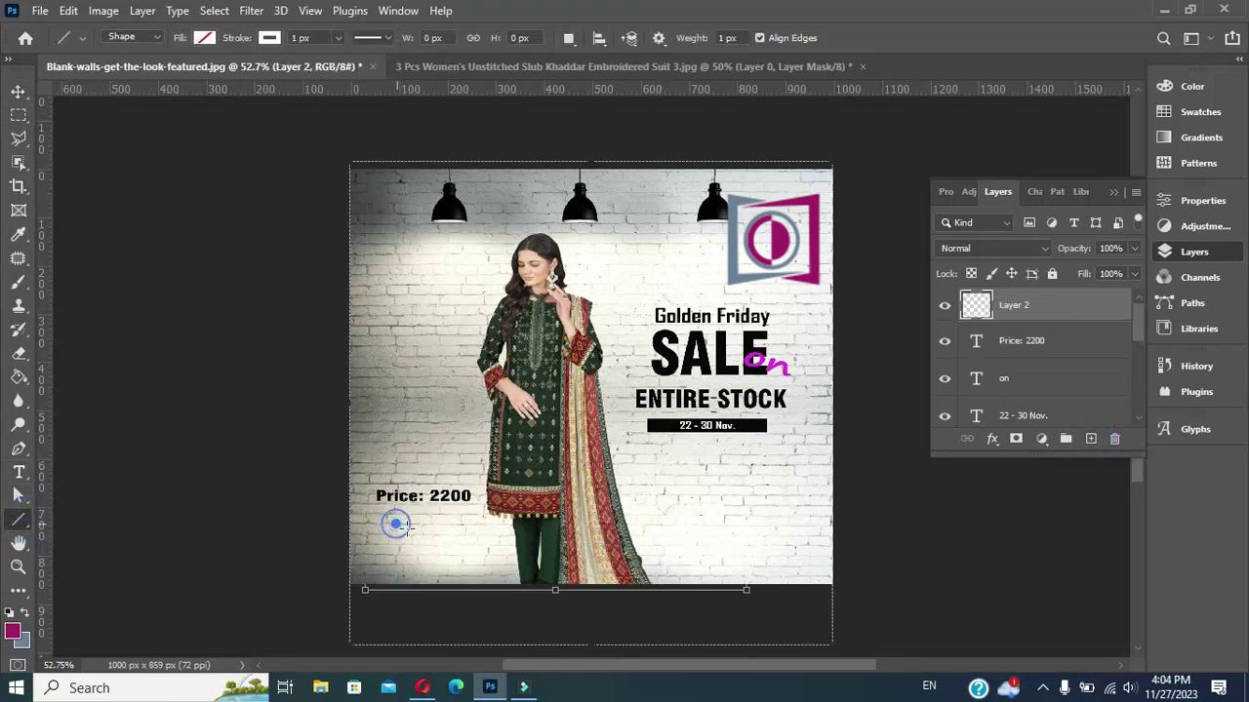
left_click_drag(422, 532, 480, 532)
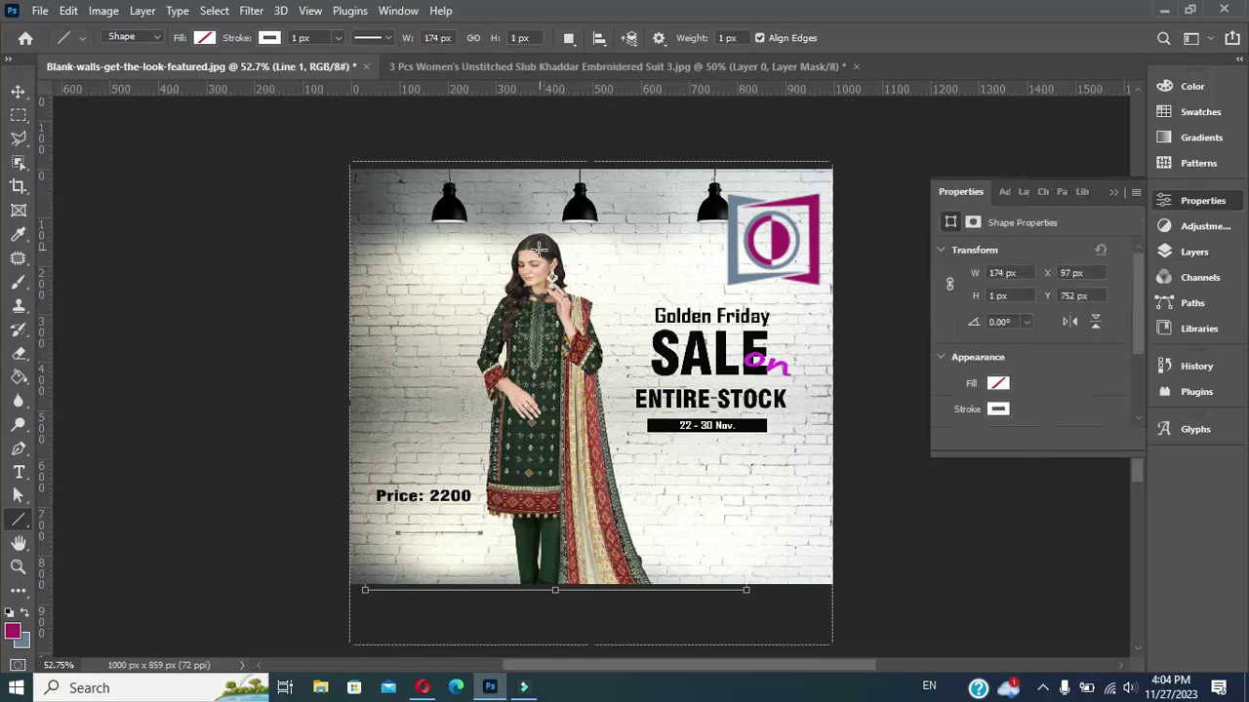
left_click(514, 38)
type("2")
key("Return")
Step: Move the short line up so it crosses the 'Price: 2200' text
left_click(17, 92)
left_click(423, 536)
left_click(424, 535)
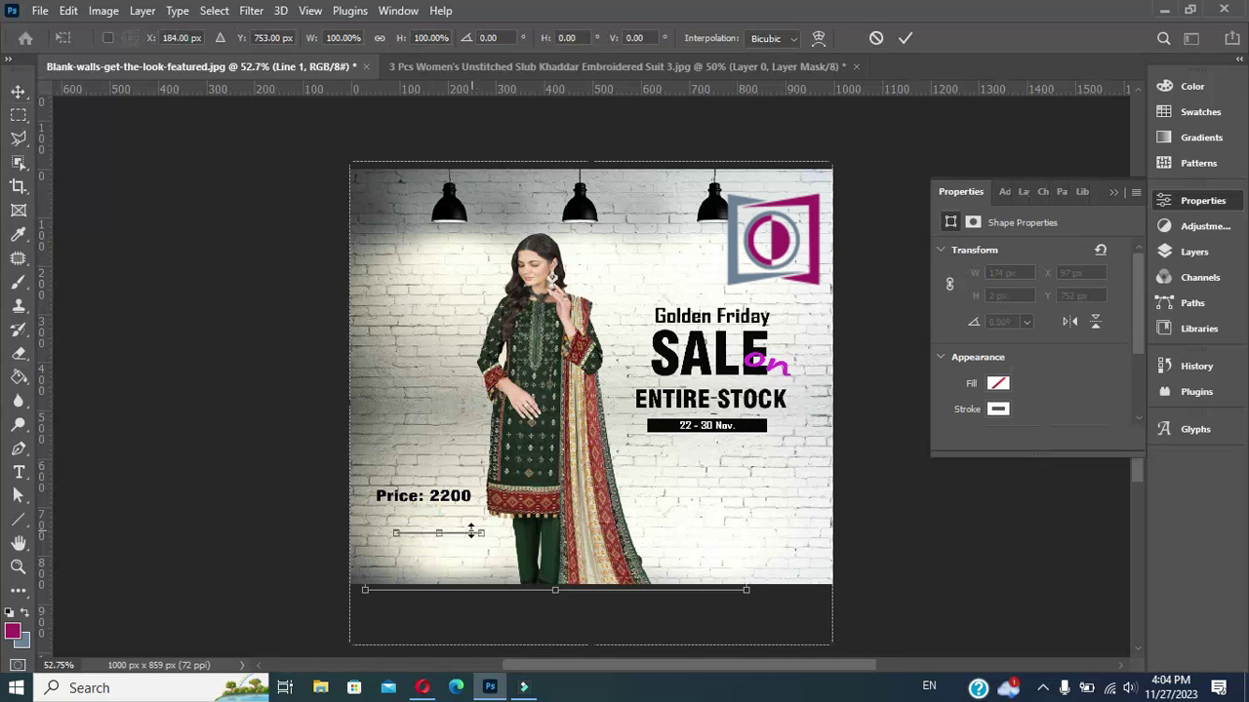
left_click_drag(465, 537, 444, 502)
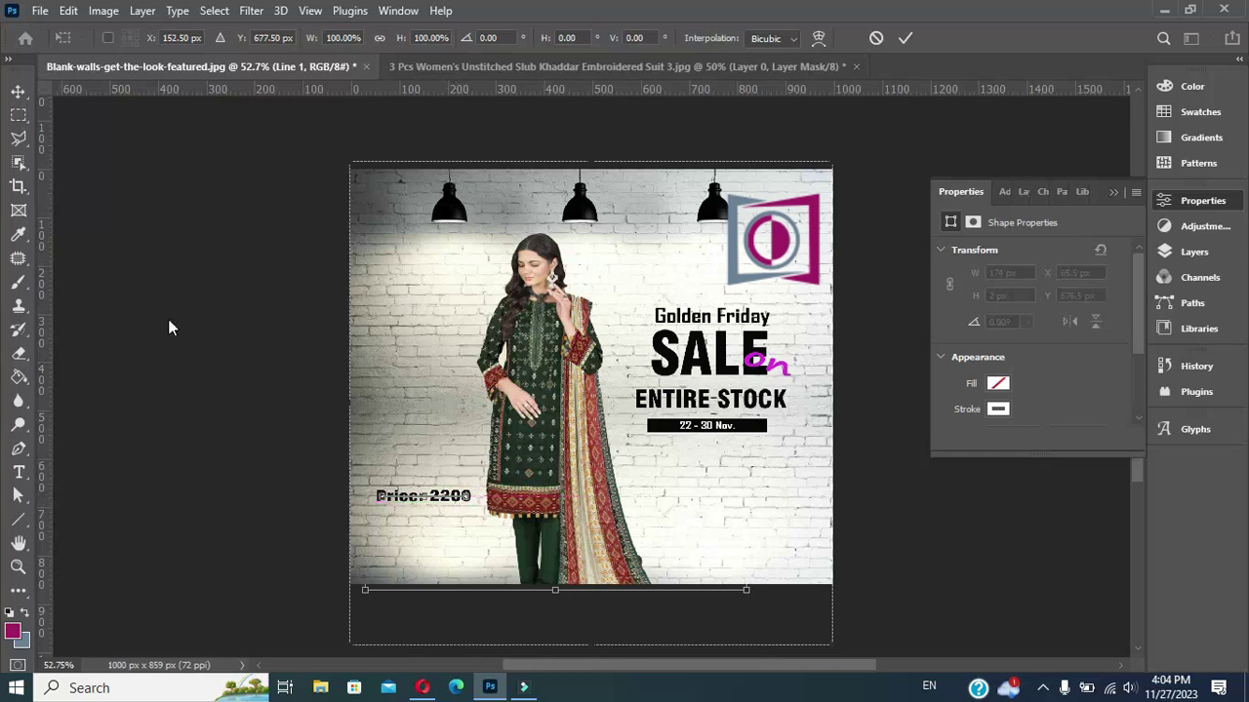
Step: Zoom in on the price and widen the strike-through line across the whole text
left_click(18, 568)
left_click(423, 509)
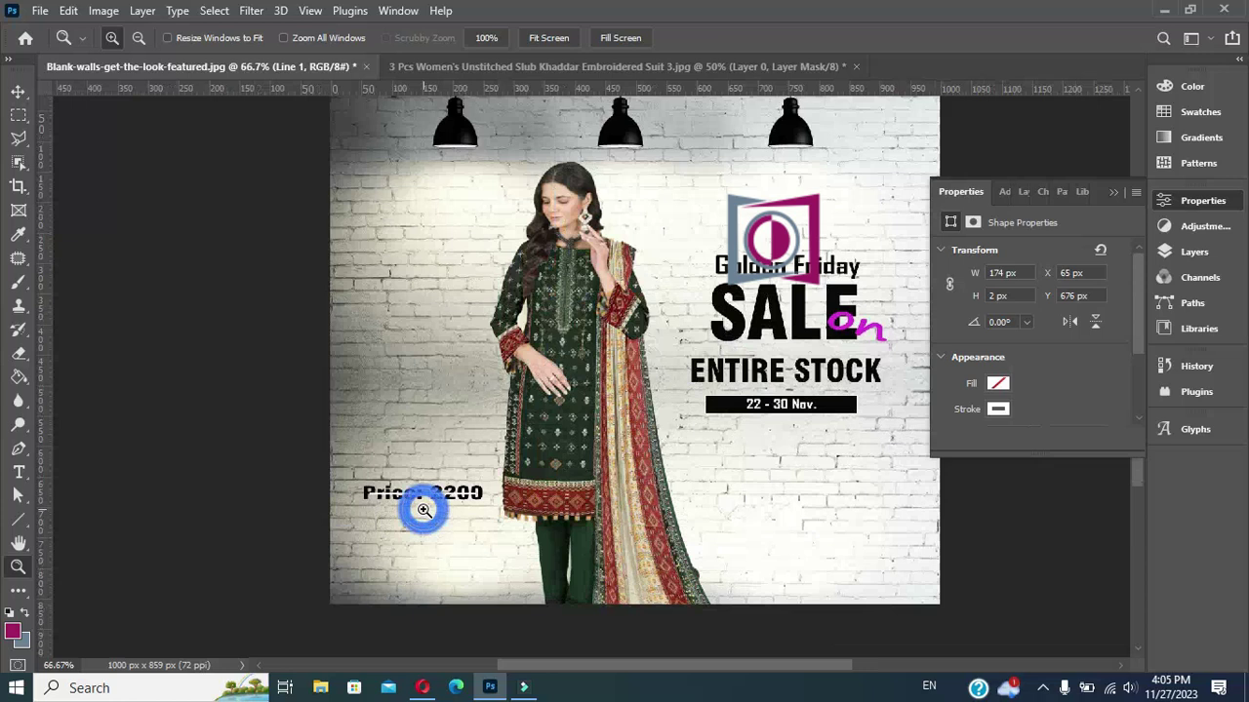
left_click(389, 507)
left_click(18, 91)
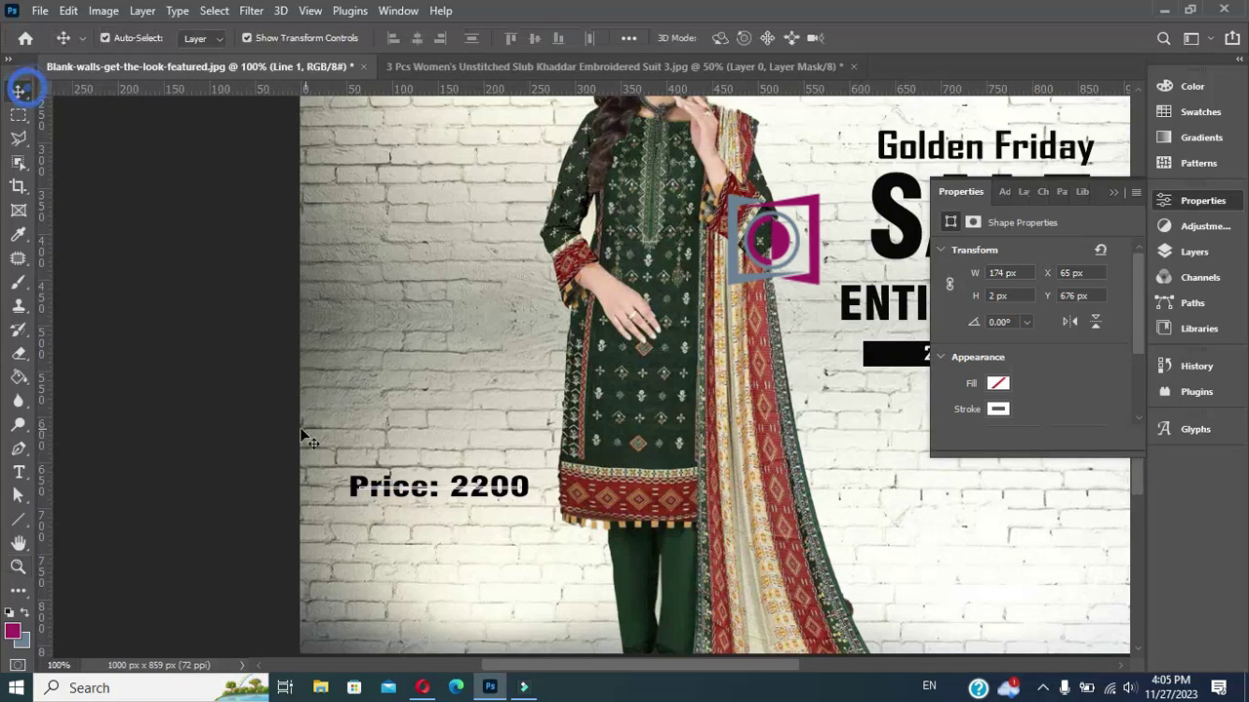
left_click_drag(394, 484, 527, 492)
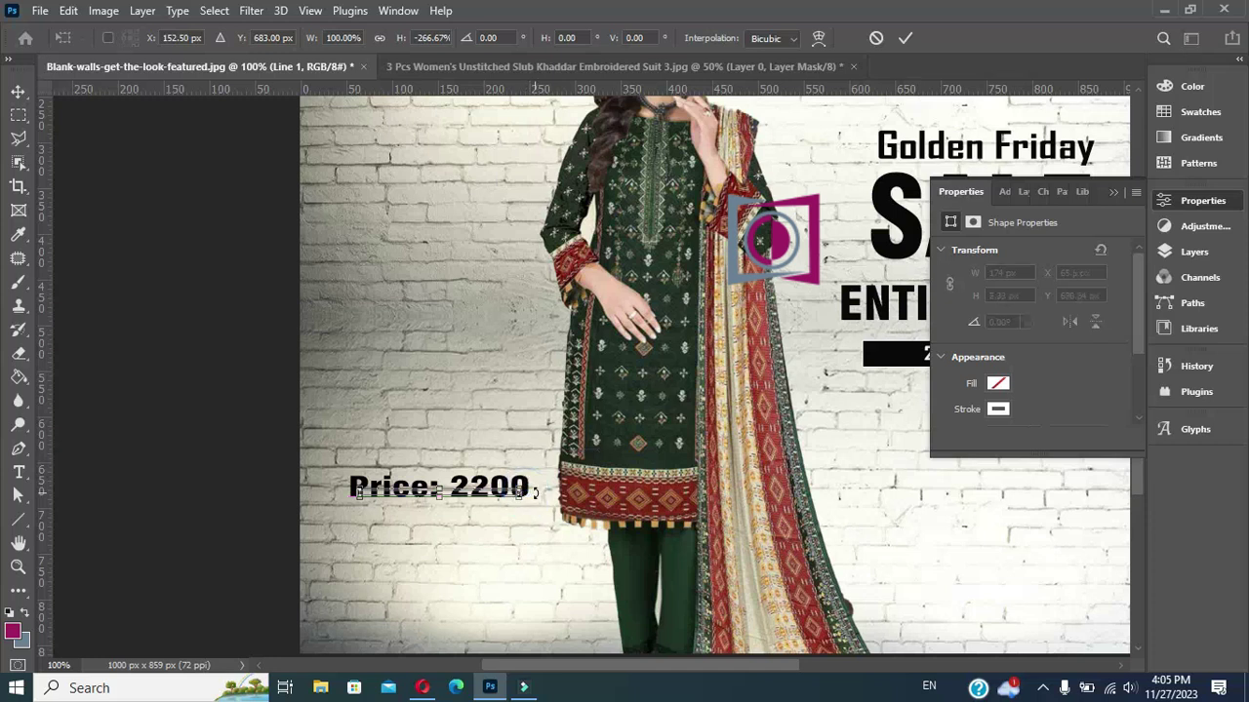
left_click_drag(523, 494, 546, 497)
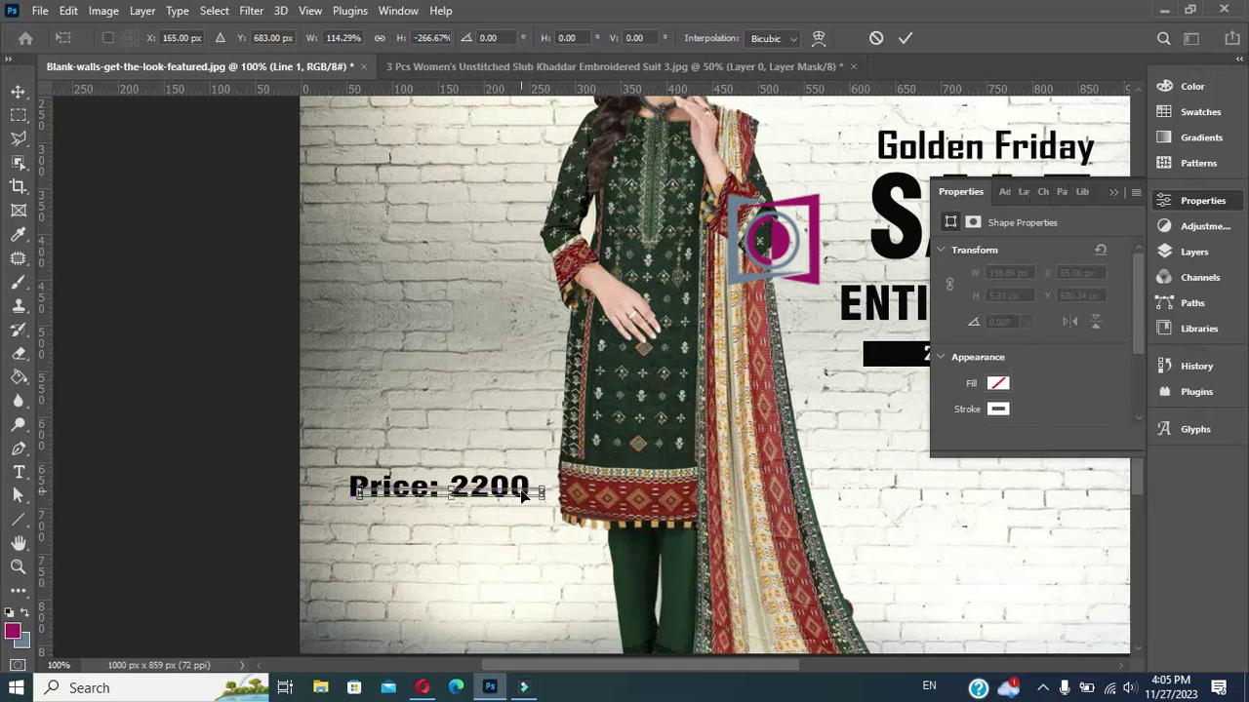
left_click(903, 40)
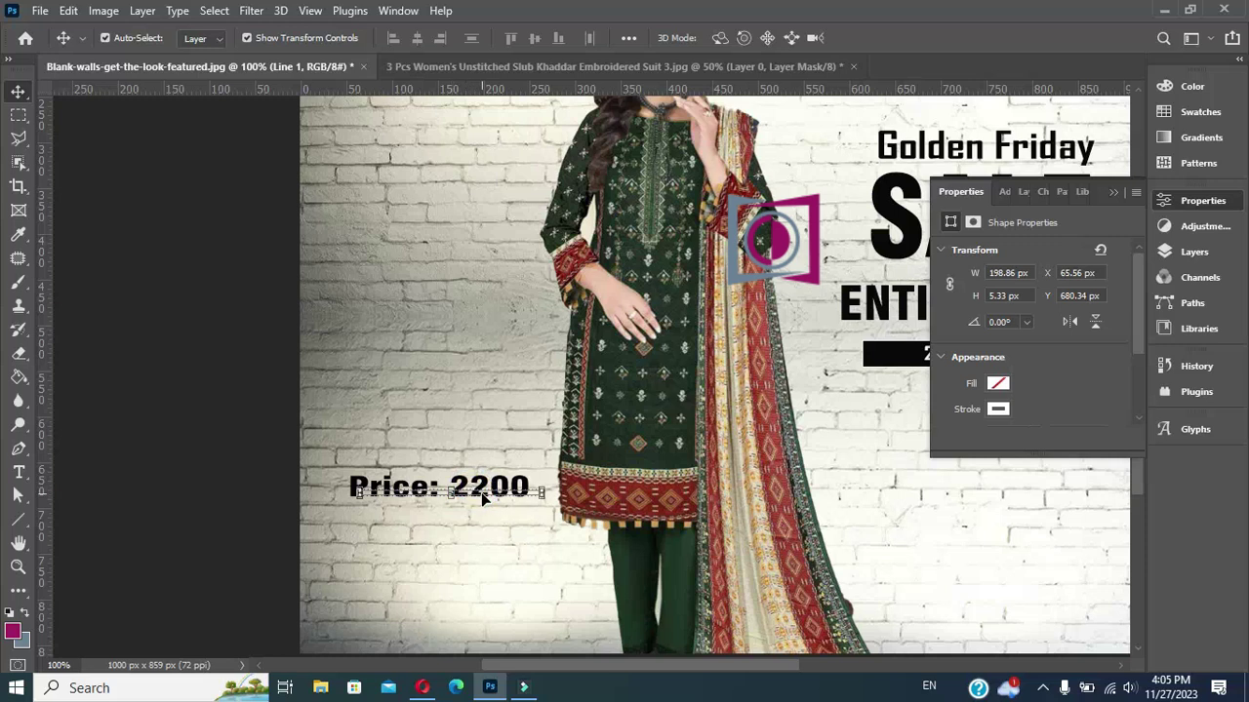
Step: Reposition the line across 'Price: 2200', cancelling an attempted thicker stretch
left_click_drag(475, 495, 491, 422)
key("u")
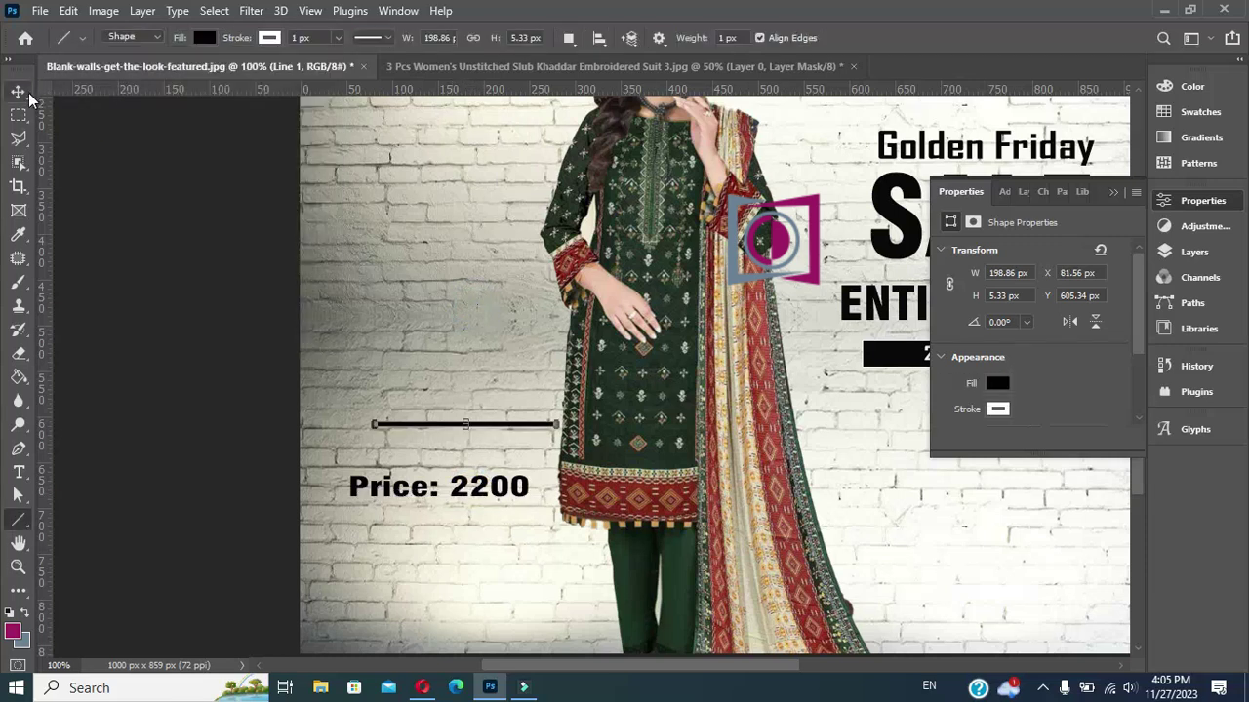
left_click(18, 91)
left_click_drag(507, 430, 477, 493)
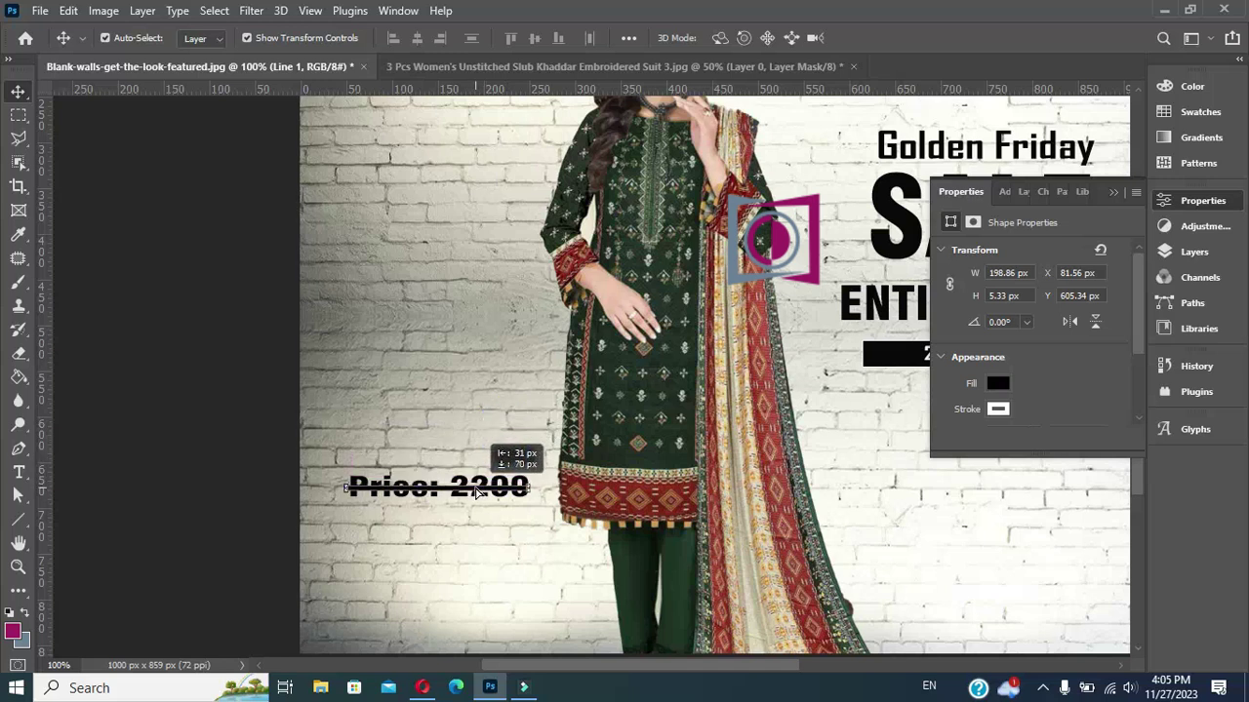
key("ctrl+t")
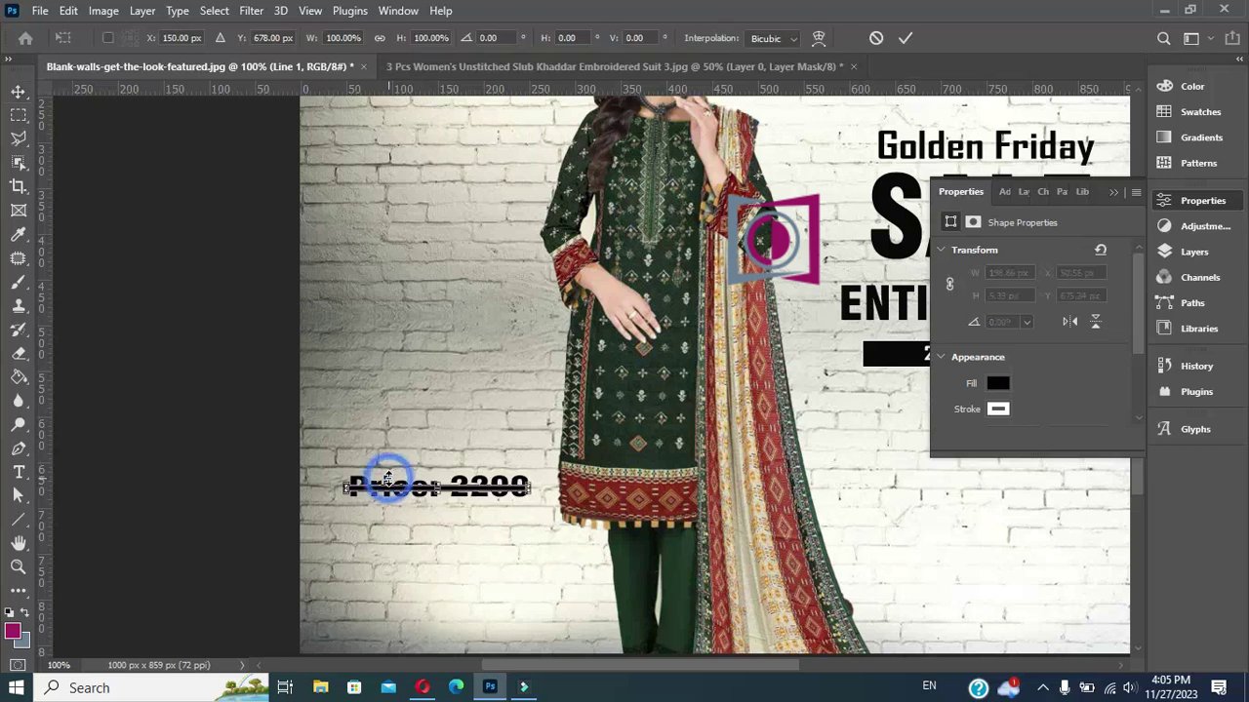
left_click_drag(390, 485, 483, 453)
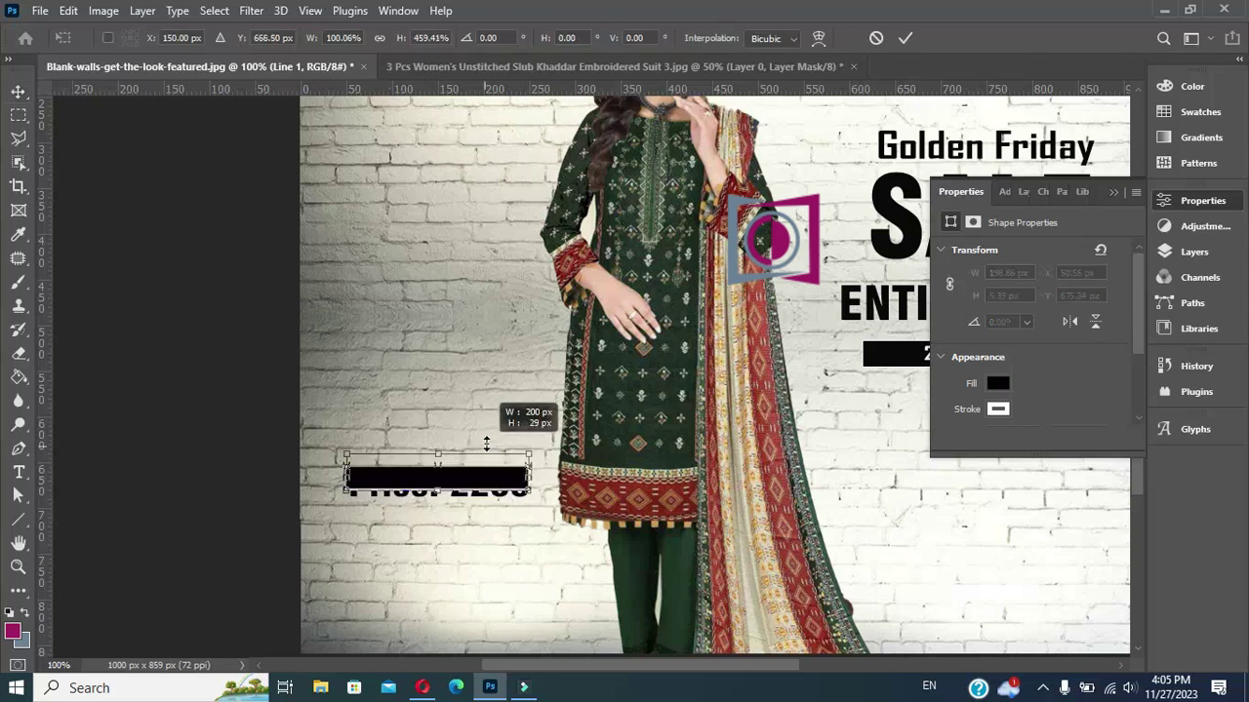
left_click(876, 38)
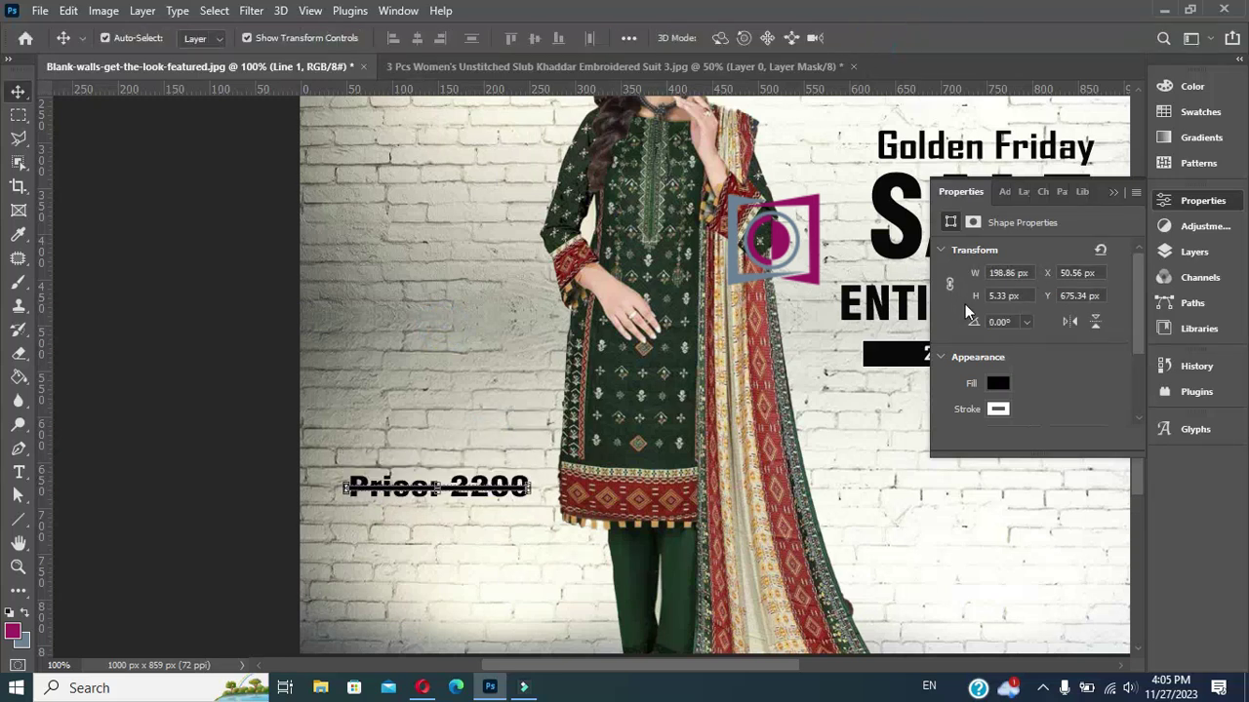
Step: Stretch the 'Price: 2200' text to 136% height
left_click(1194, 254)
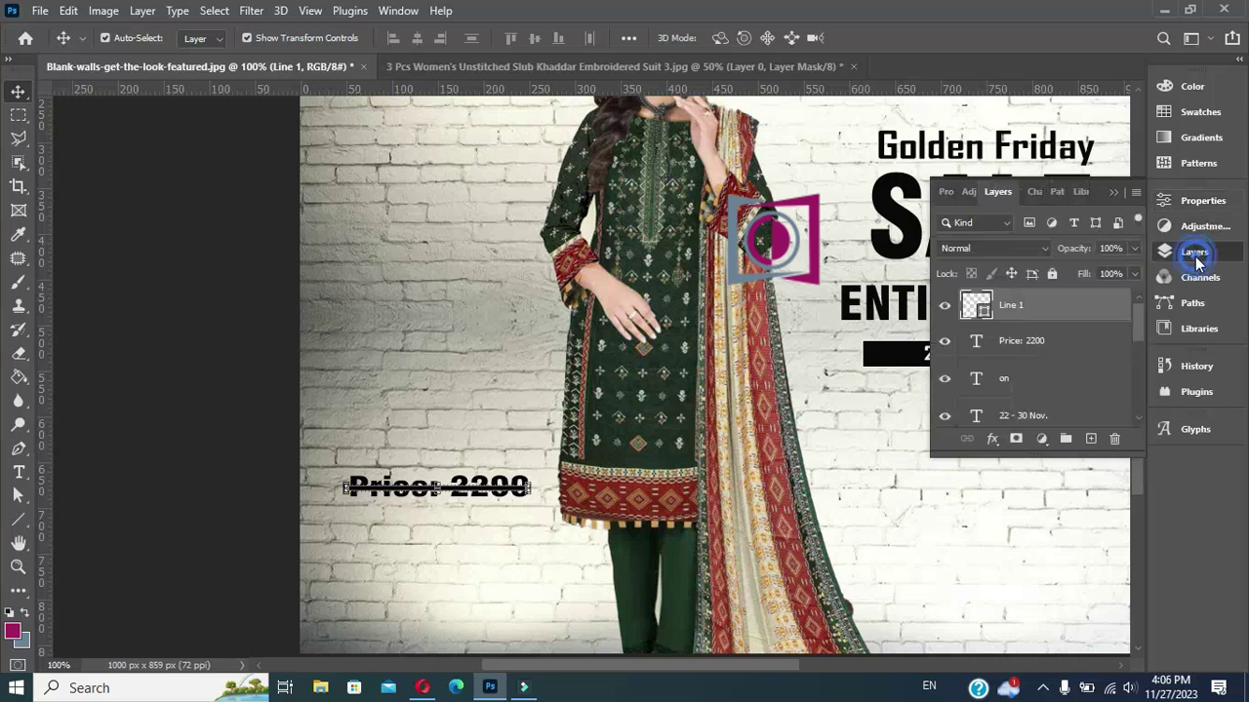
left_click(1032, 342)
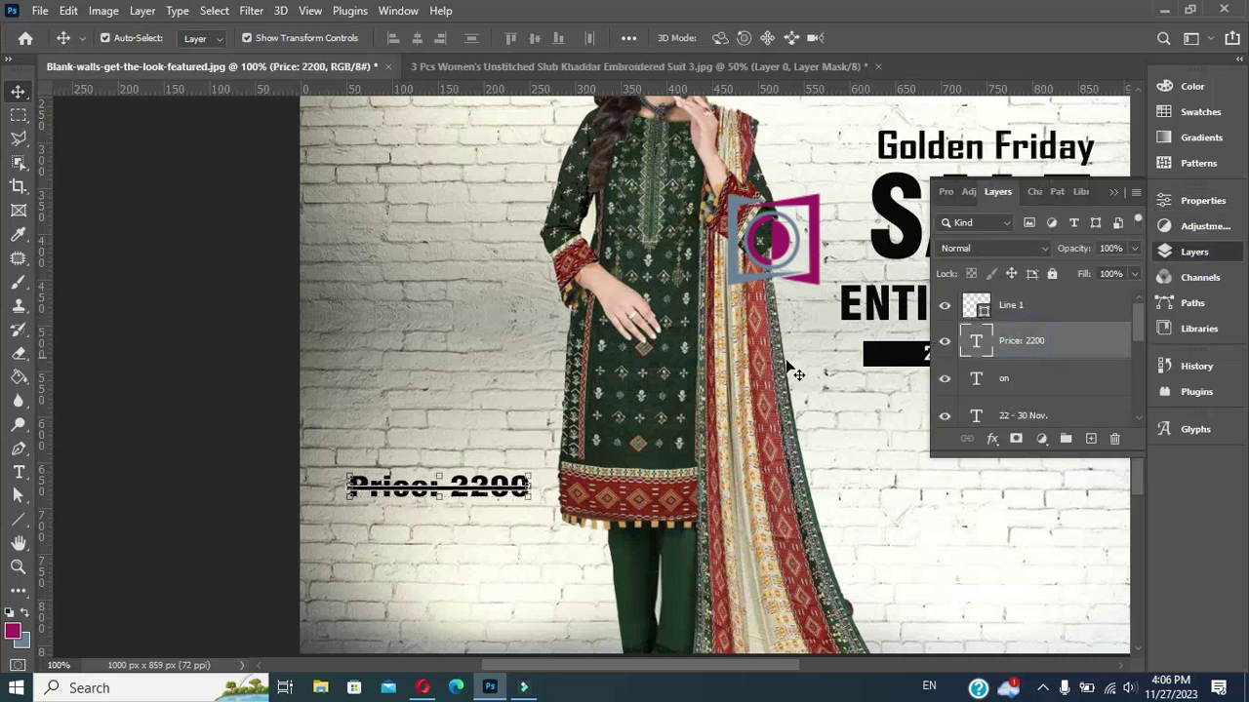
mouse_move(441, 472)
left_mouse_down()
mouse_move(441, 460)
mouse_move(463, 484)
left_mouse_up()
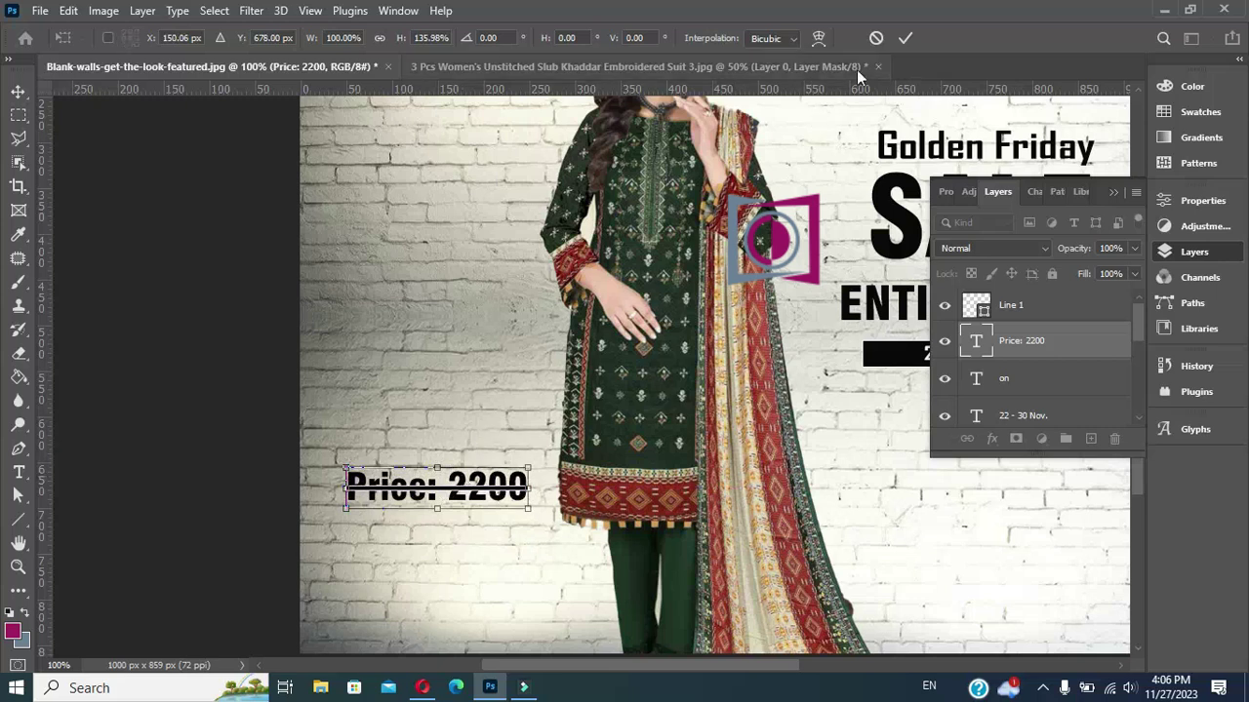
left_click(905, 38)
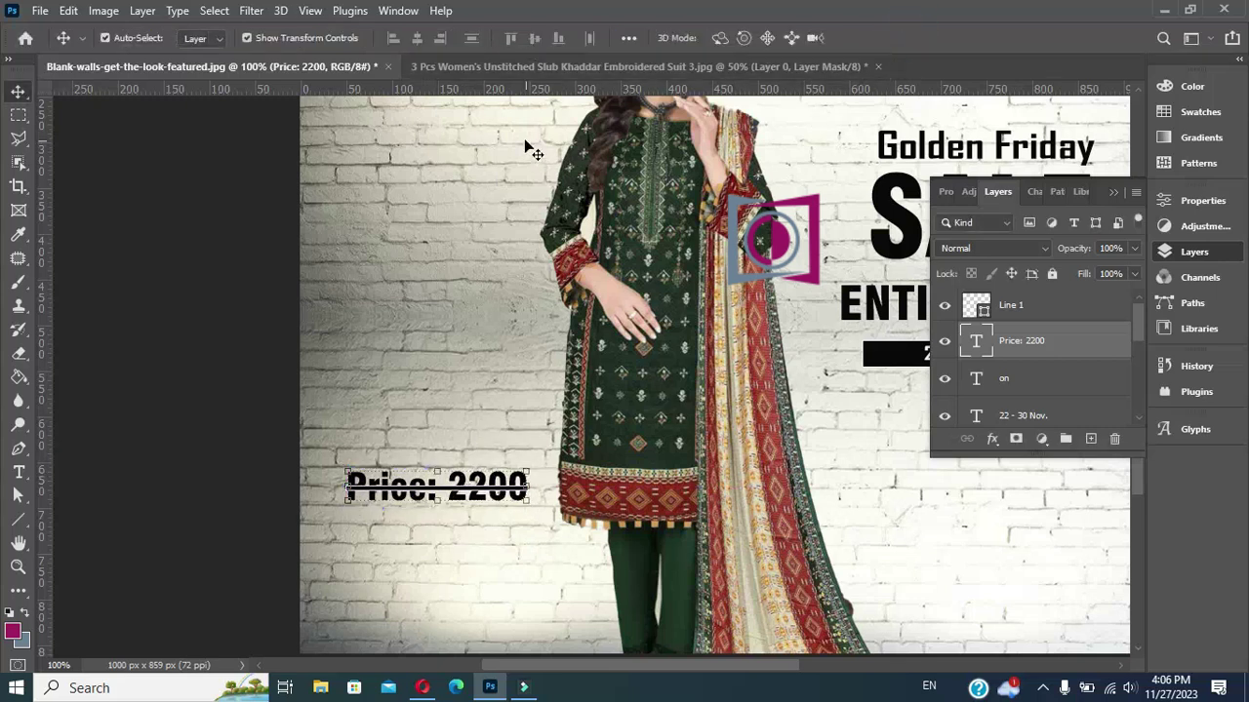
Step: Draw a black 196 × 31 px bar under the struck-out price and start a text line below it
left_click(17, 524)
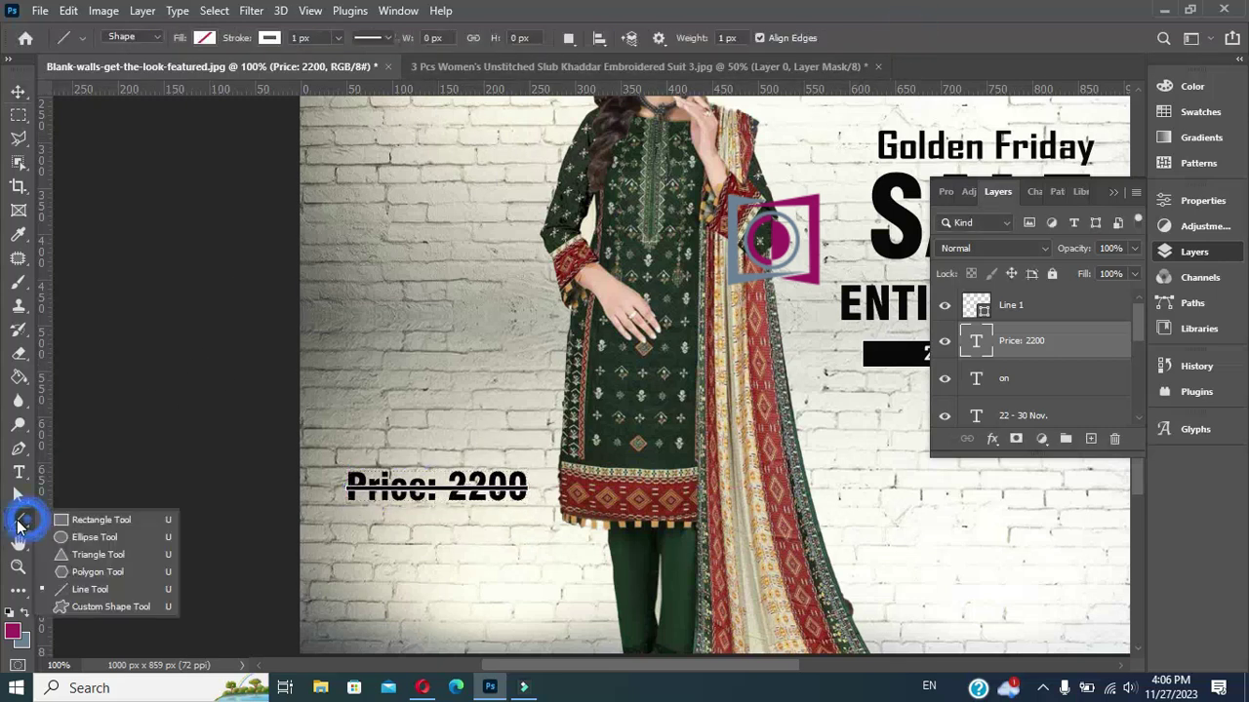
left_click(88, 519)
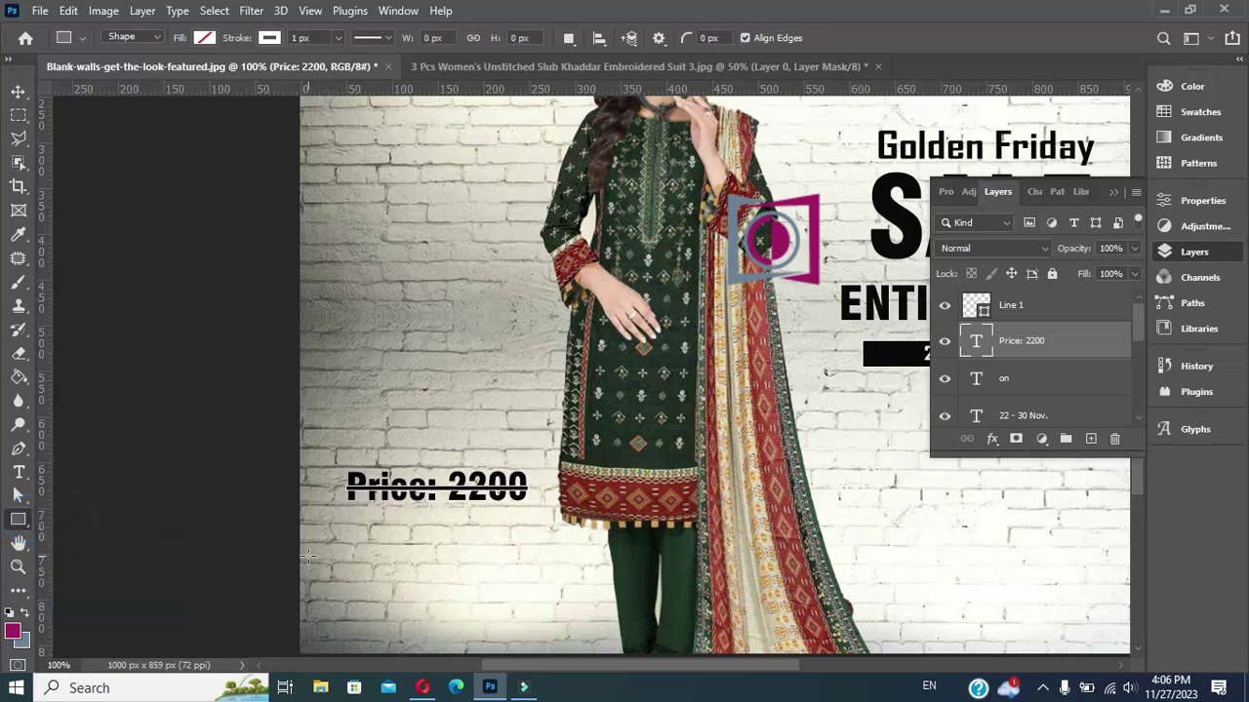
left_click_drag(348, 519, 525, 548)
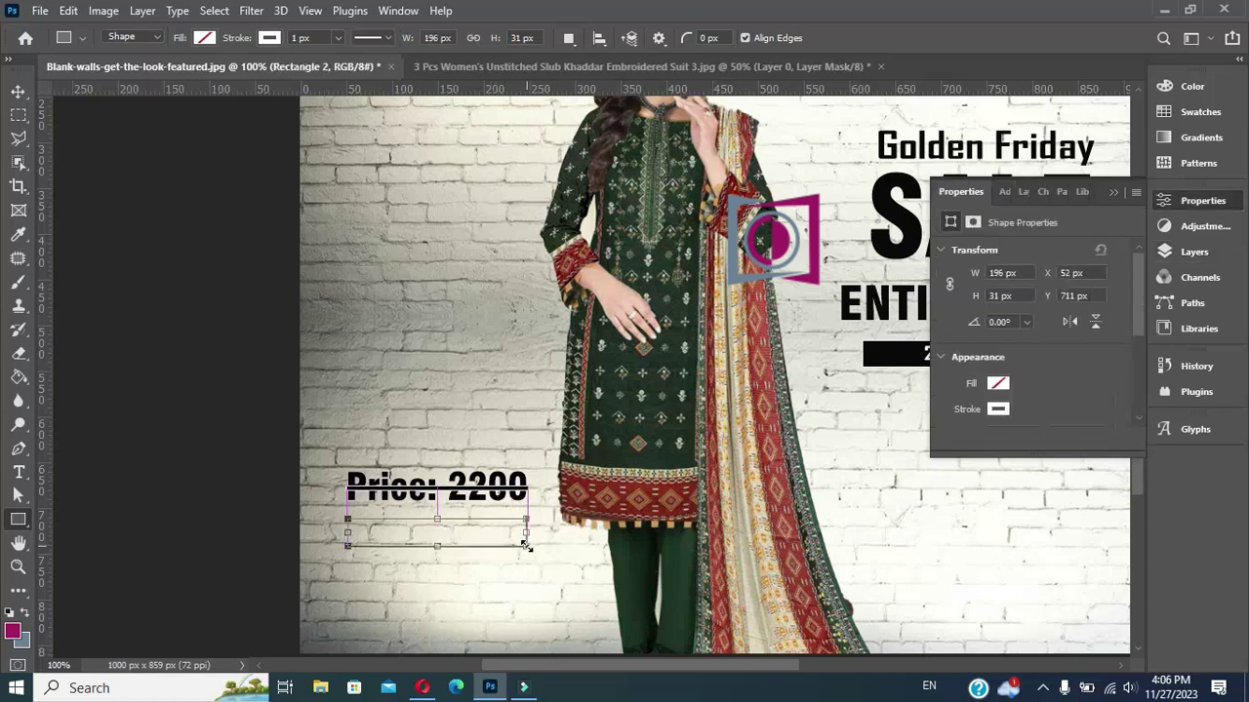
left_click(205, 38)
left_click(91, 133)
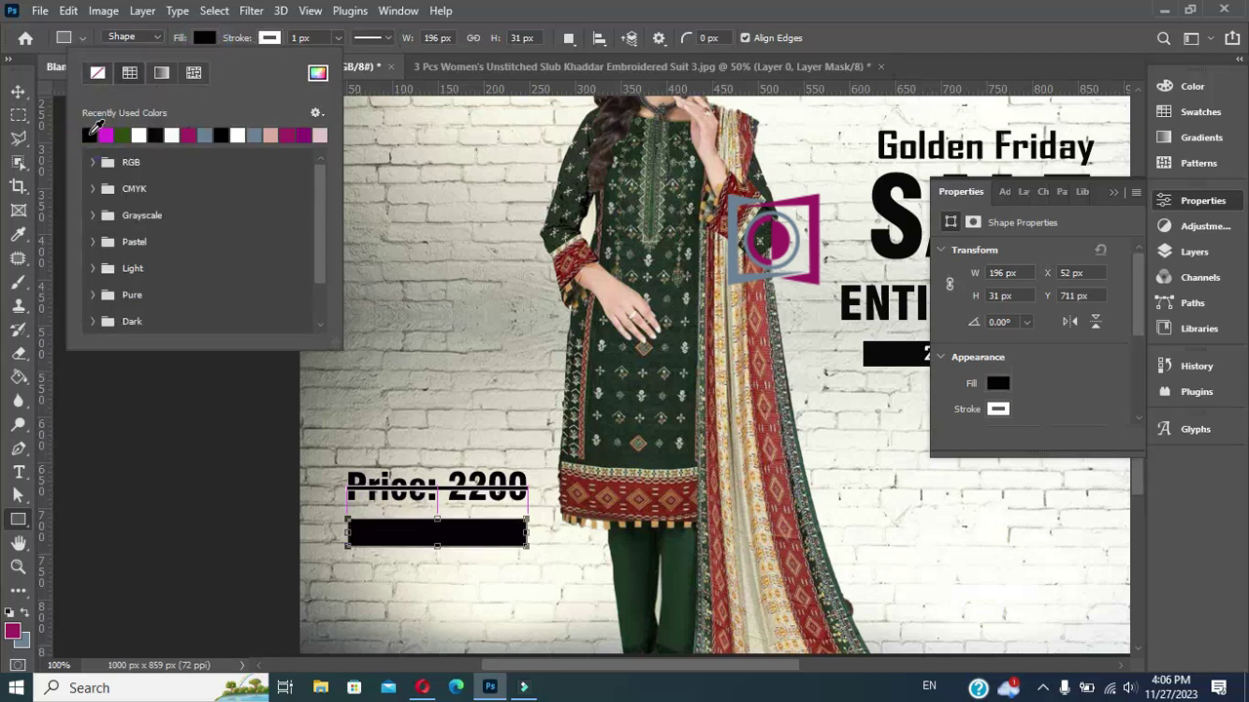
key("t")
left_click(353, 607)
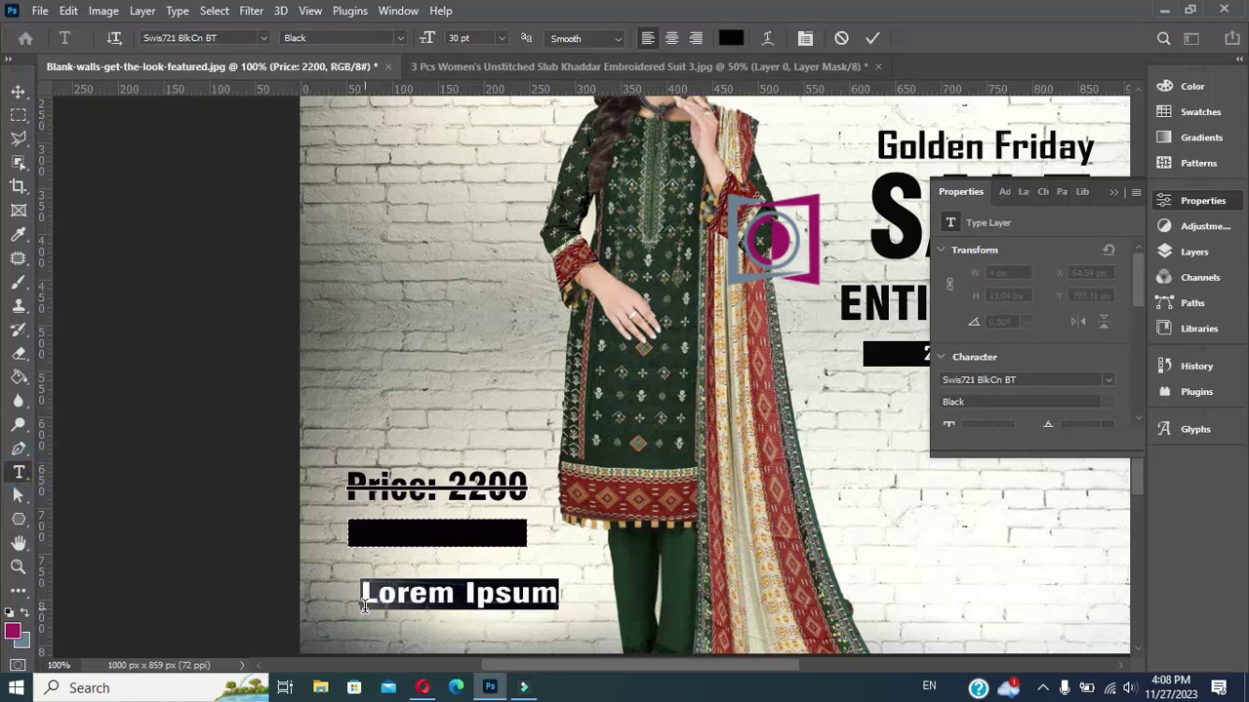
Step: Type 'Price: 1750' below the black bar, fixing the typo, and choose white for its colour
type("Rri")
type("ce")
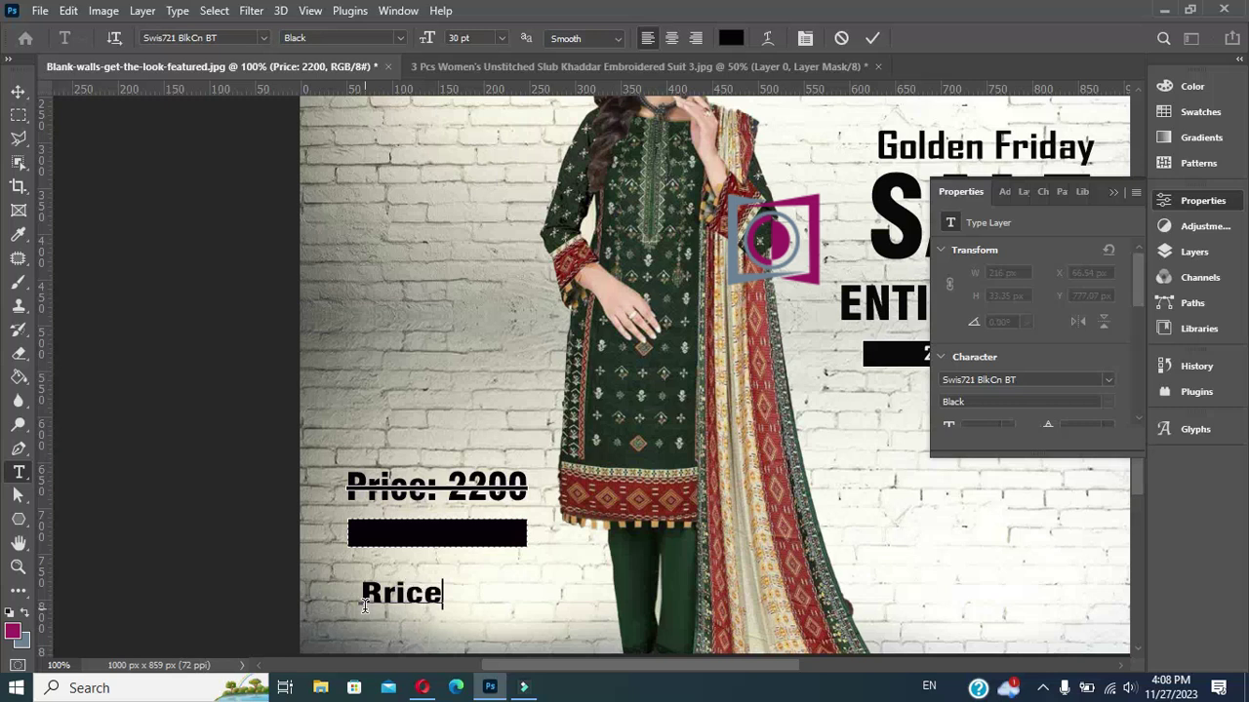
key("Left")
key("Left")
key("Left")
key("Left")
key("shift+Left")
type("P")
key("Right")
key("Right")
key("Right")
key("Right")
type(": ")
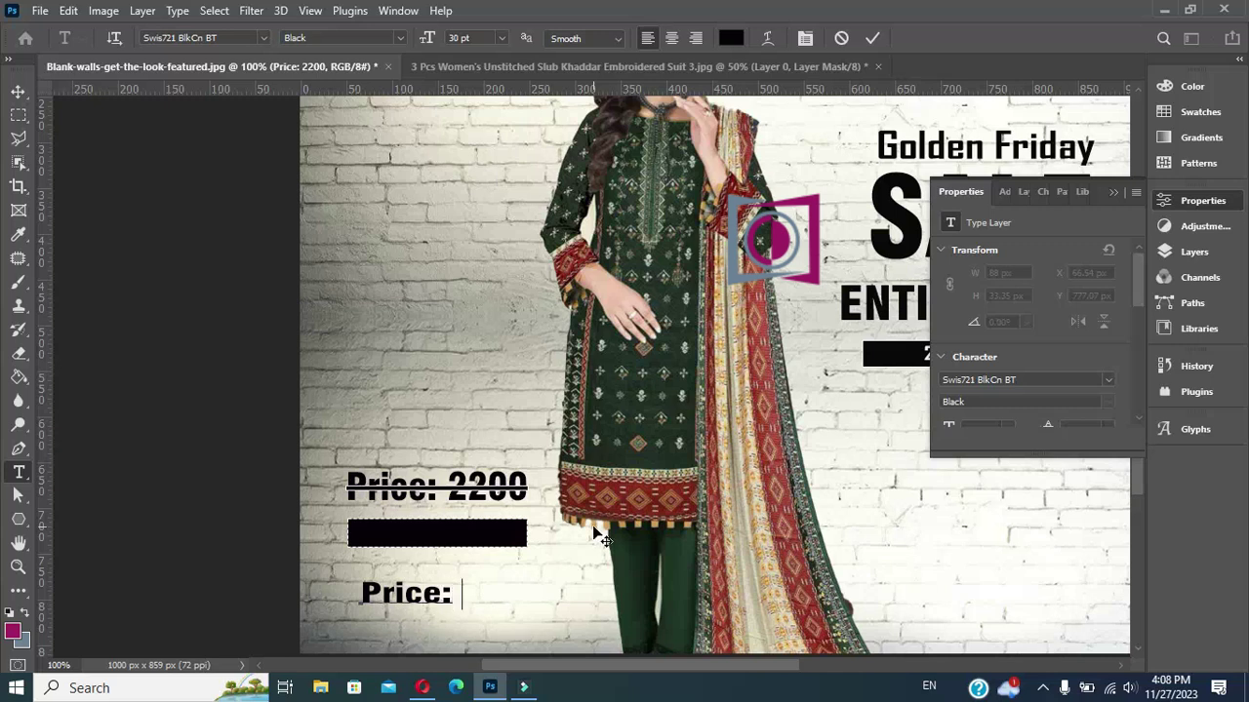
type("1750")
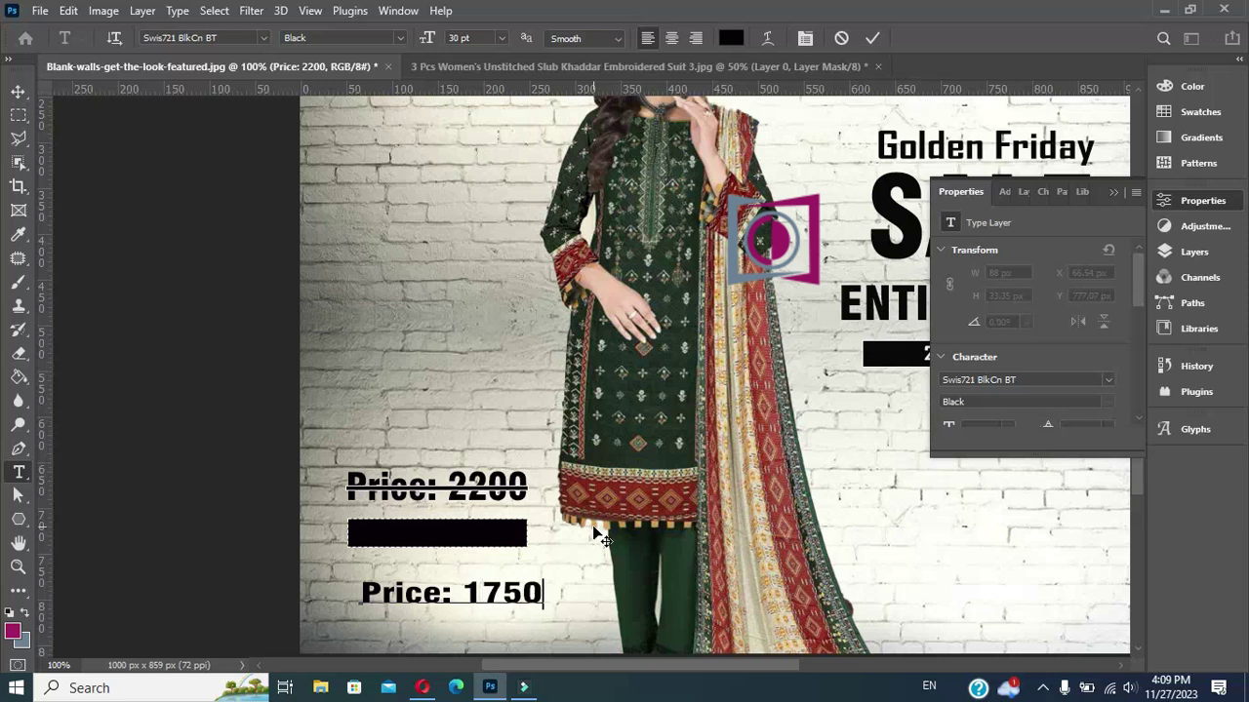
left_click(731, 38)
left_click(769, 244)
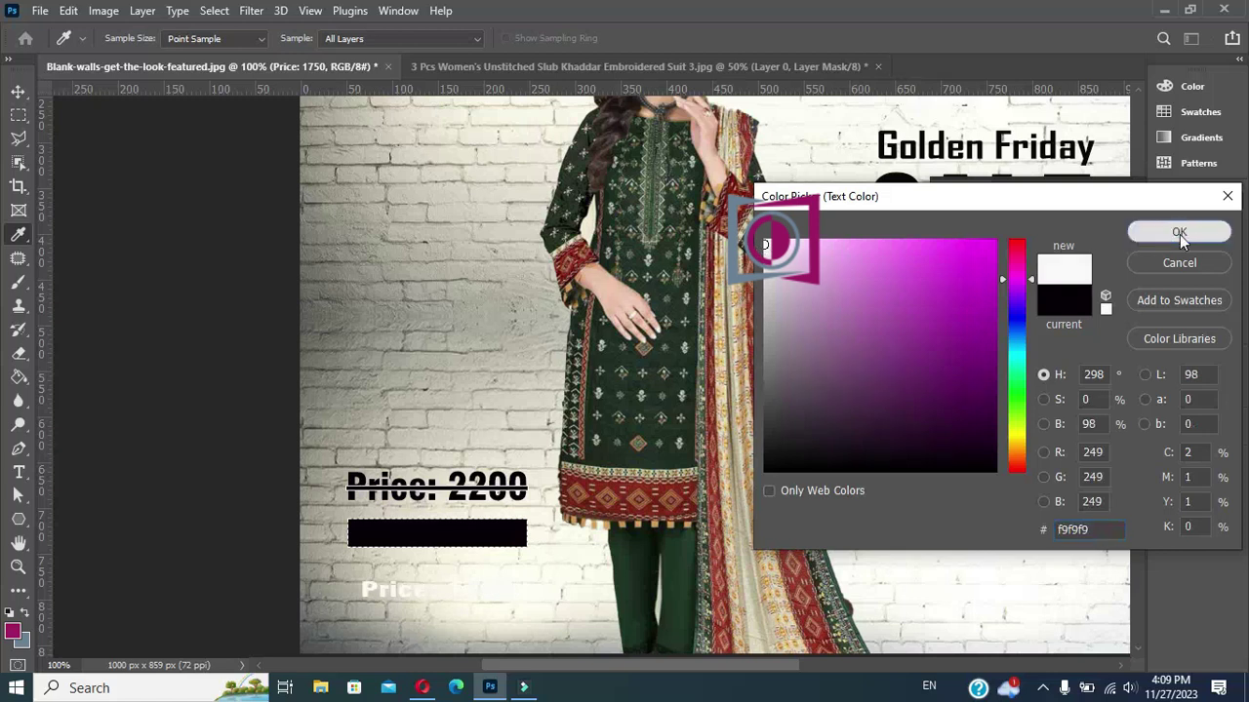
Step: Confirm white for the price text and drag it up onto the black bar
left_click(1179, 234)
left_click(19, 91)
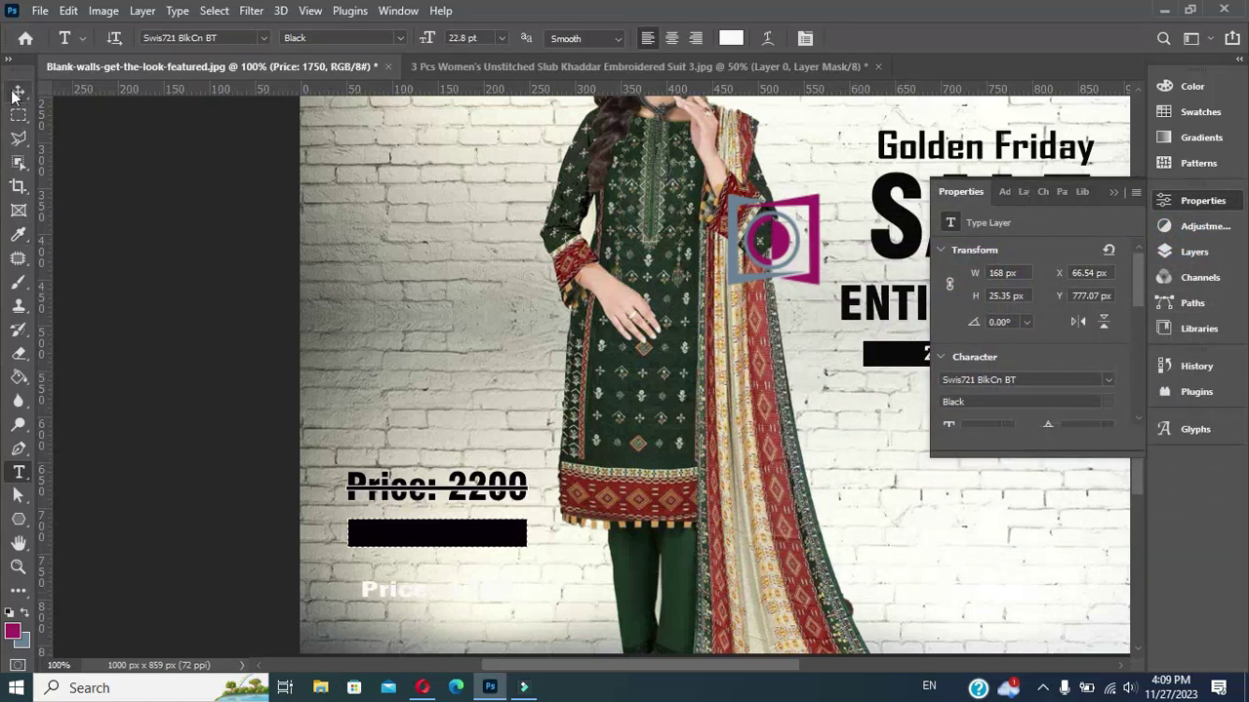
left_click_drag(404, 593, 406, 542)
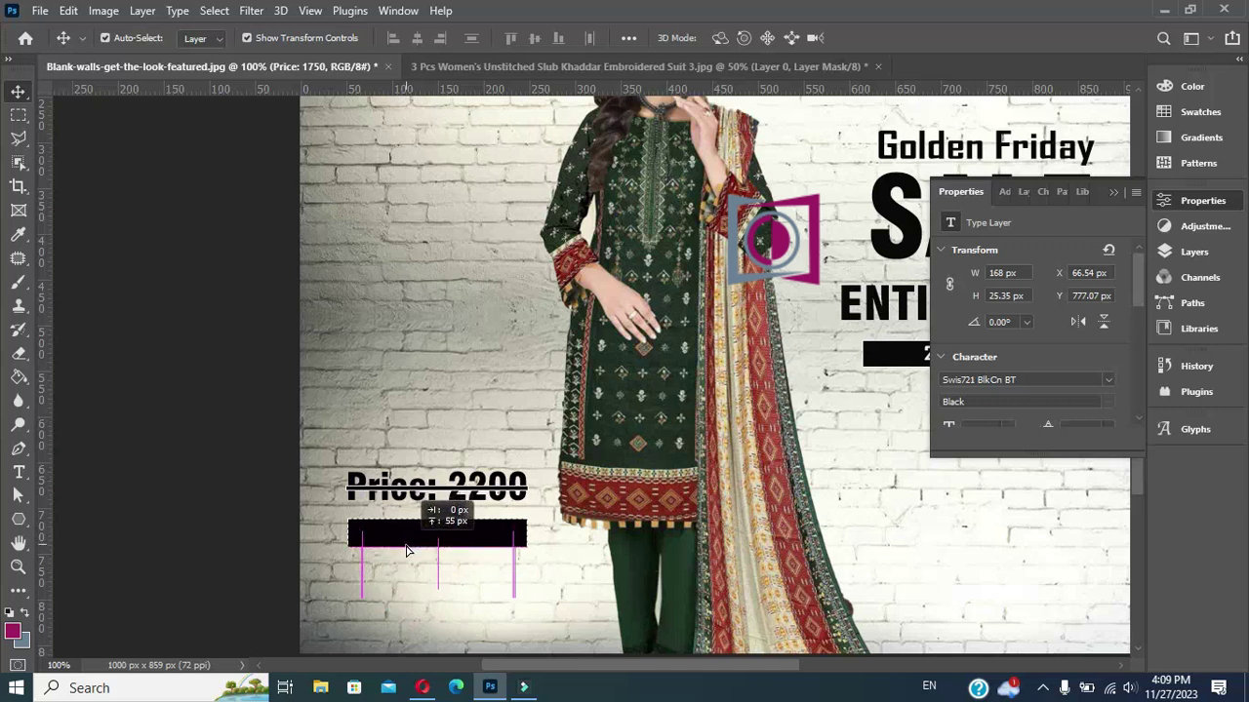
left_click_drag(406, 542, 405, 546)
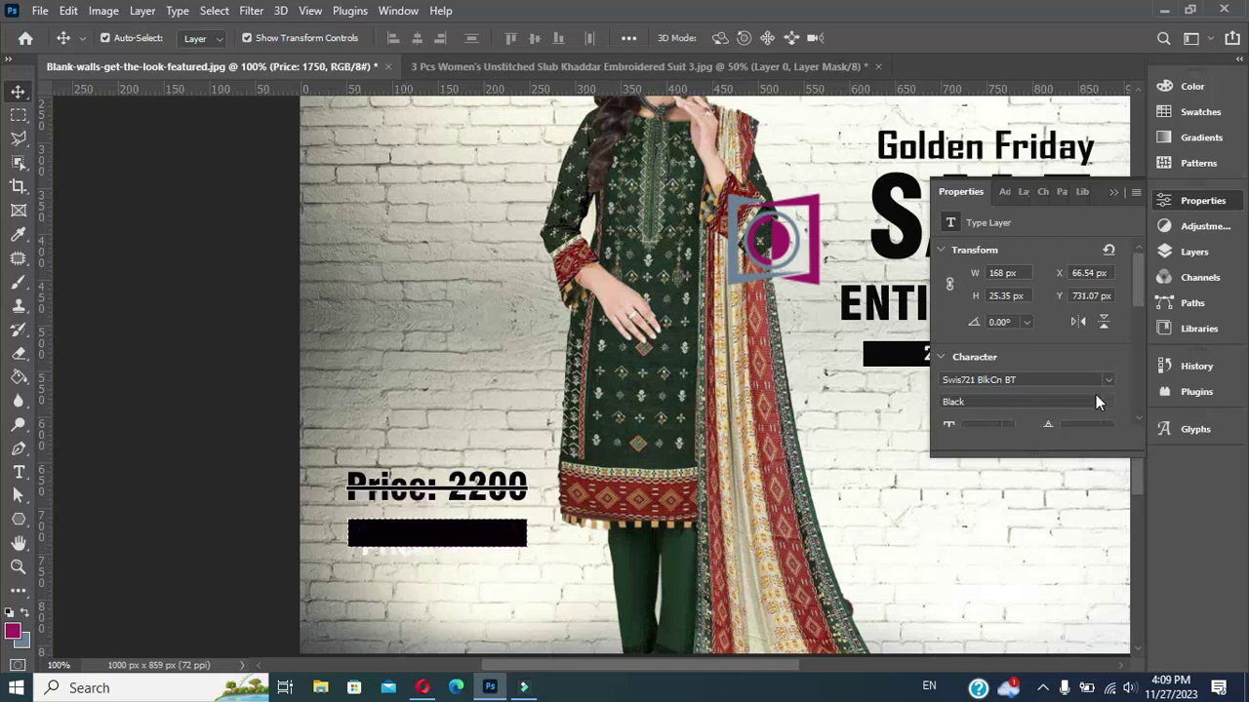
Step: Move the Price: 1750 layer above Rectangle 2 and nudge the text inside the bar
left_click(1193, 251)
left_click_drag(1041, 392, 1044, 322)
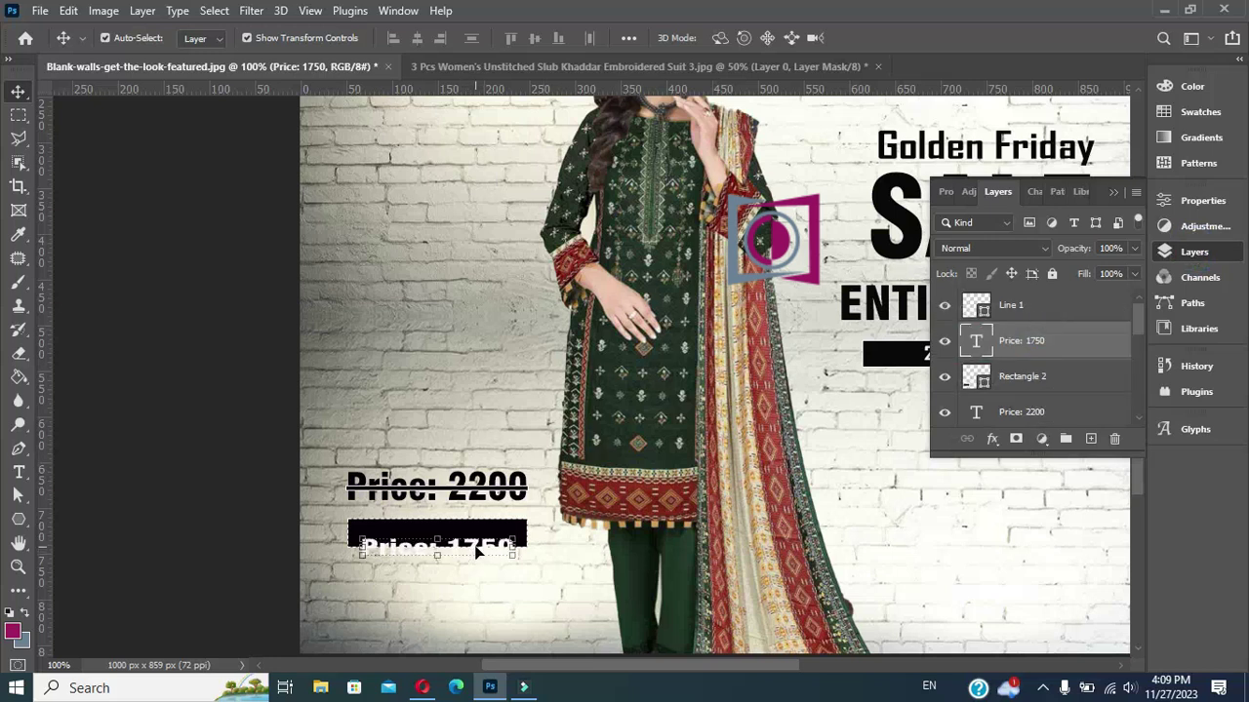
left_click_drag(478, 548, 478, 534)
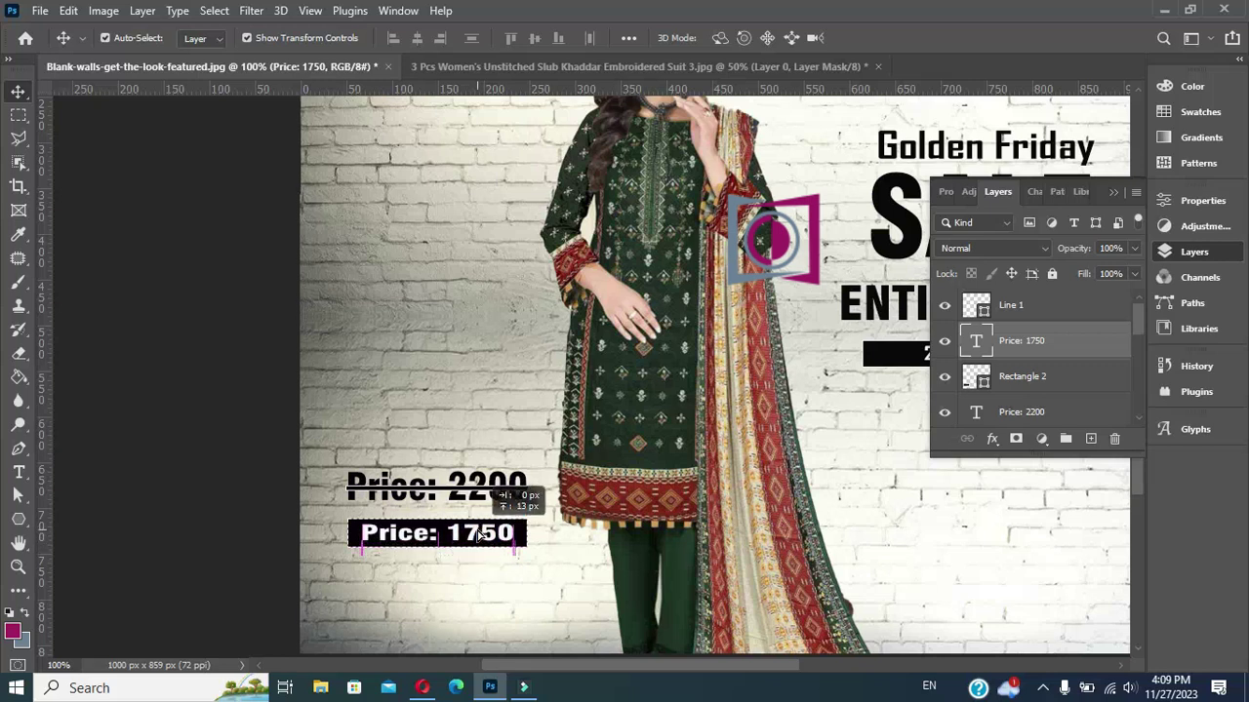
left_click(268, 485)
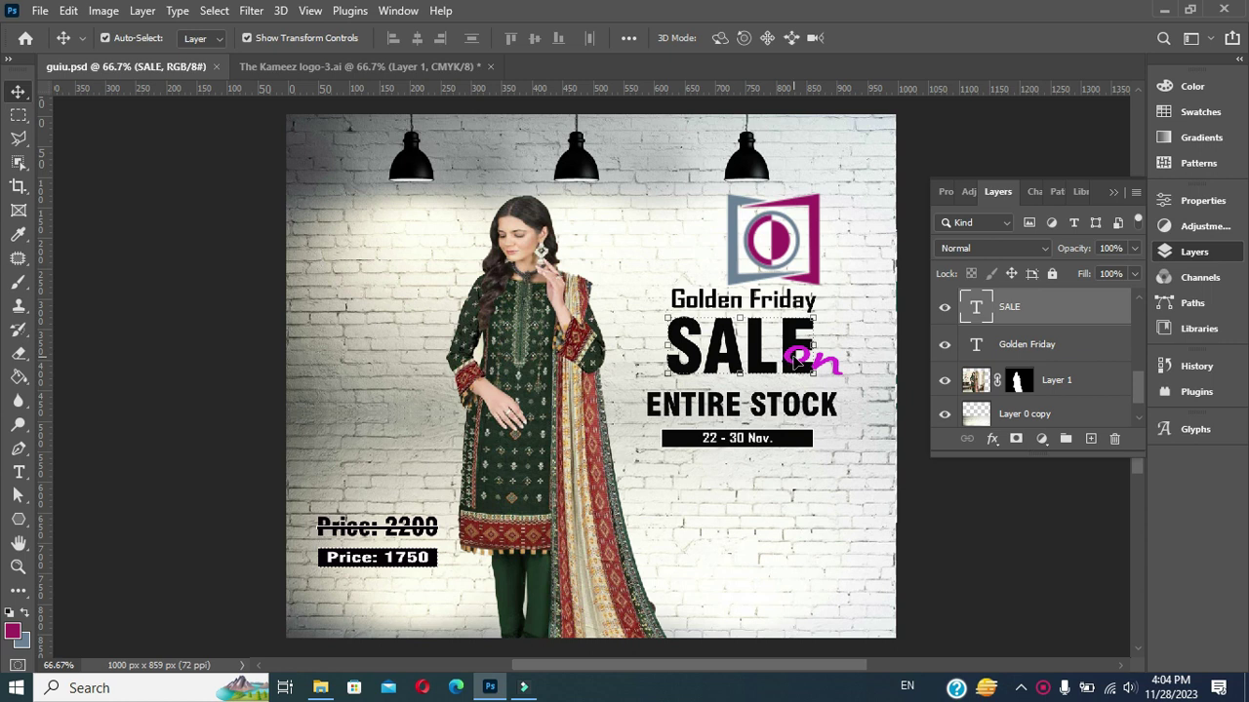
Step: Drag the Kameez logo from its .ai document into guiu.psd and scale it to about 61% at lower right
left_click(344, 66)
left_click_drag(508, 307, 180, 74)
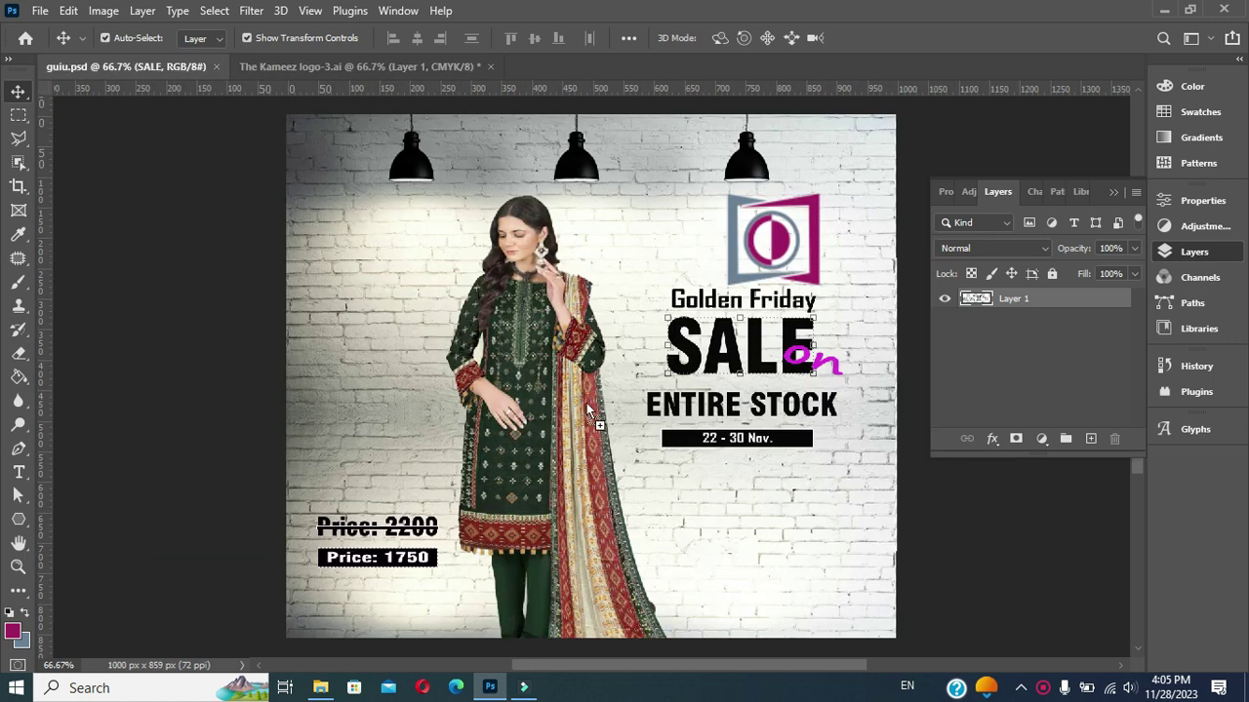
left_click_drag(586, 403, 712, 519)
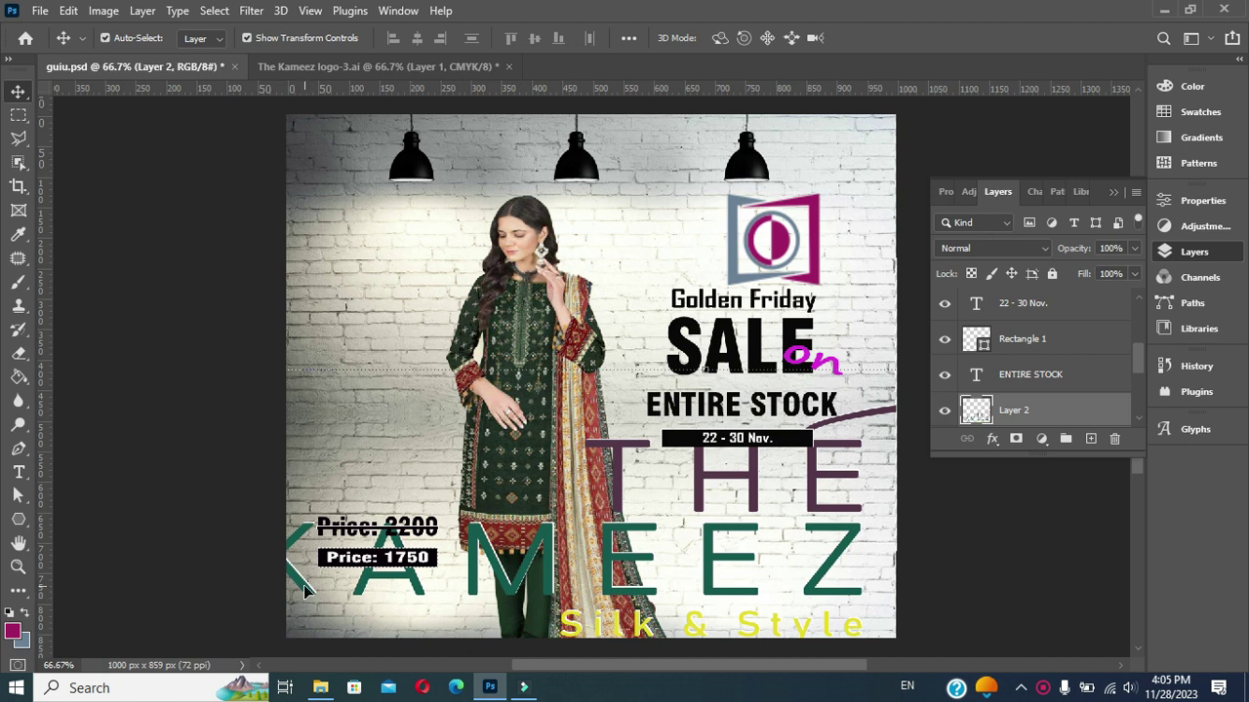
left_click_drag(304, 590, 322, 621)
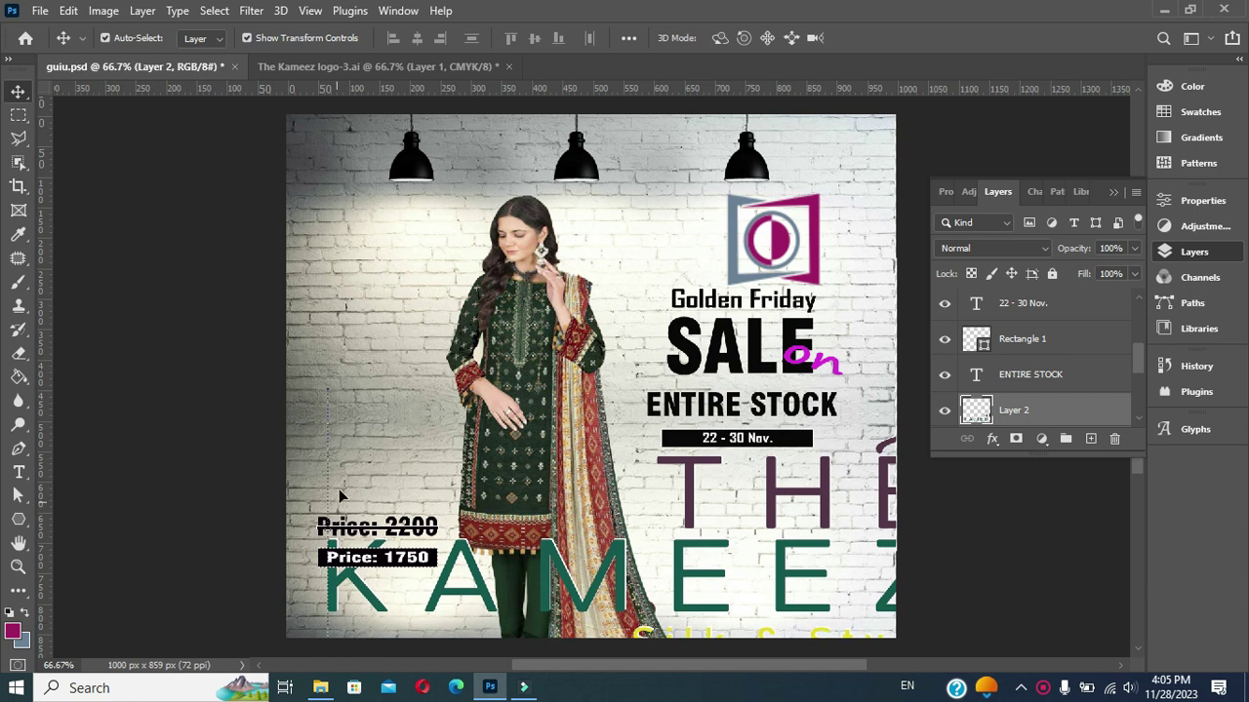
left_click_drag(323, 386, 675, 526)
mouse_move(788, 617)
left_mouse_down()
mouse_move(726, 543)
mouse_move(566, 523)
left_mouse_up()
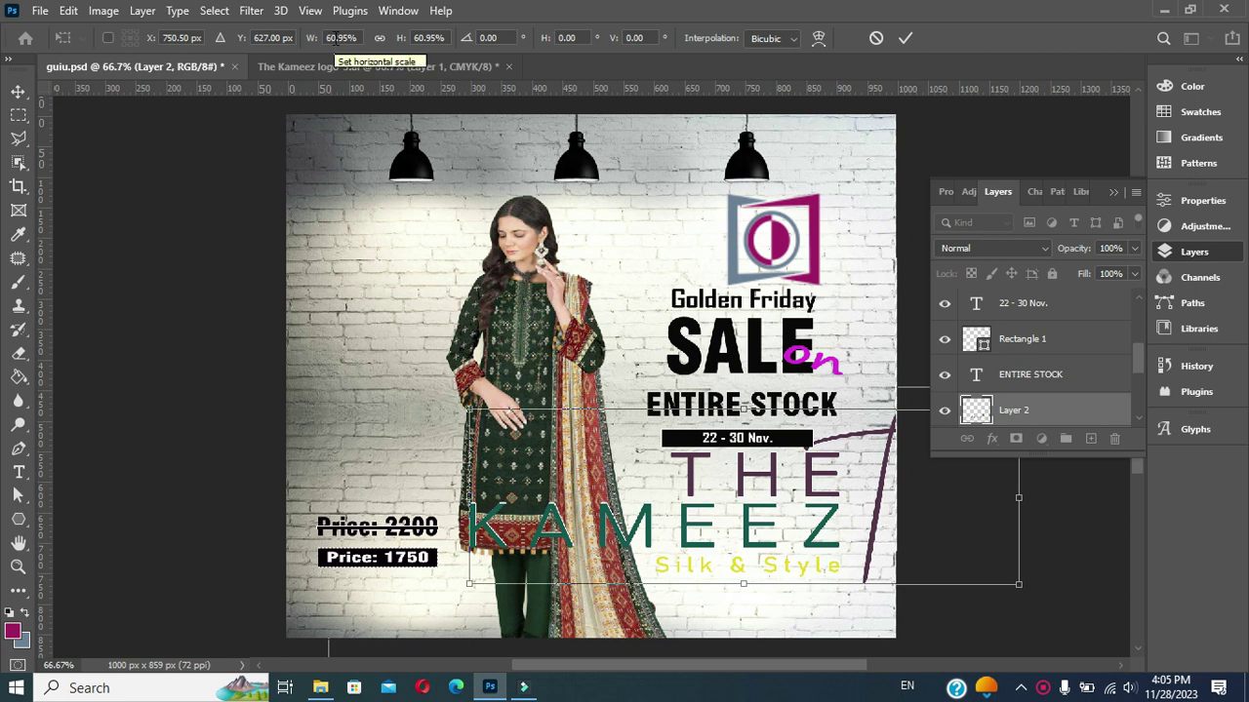
Step: Scale the Kameez logo with linked W and H to 20% and commit the transform
left_click_drag(334, 39, 328, 39)
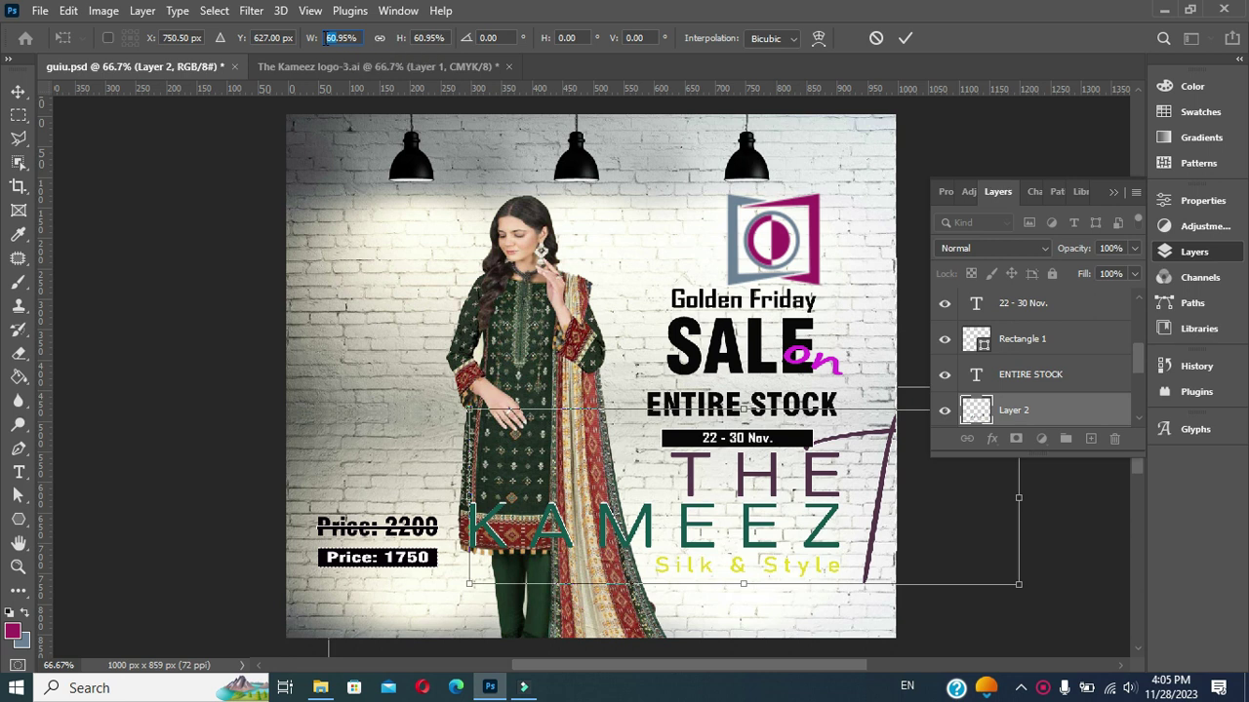
type("3")
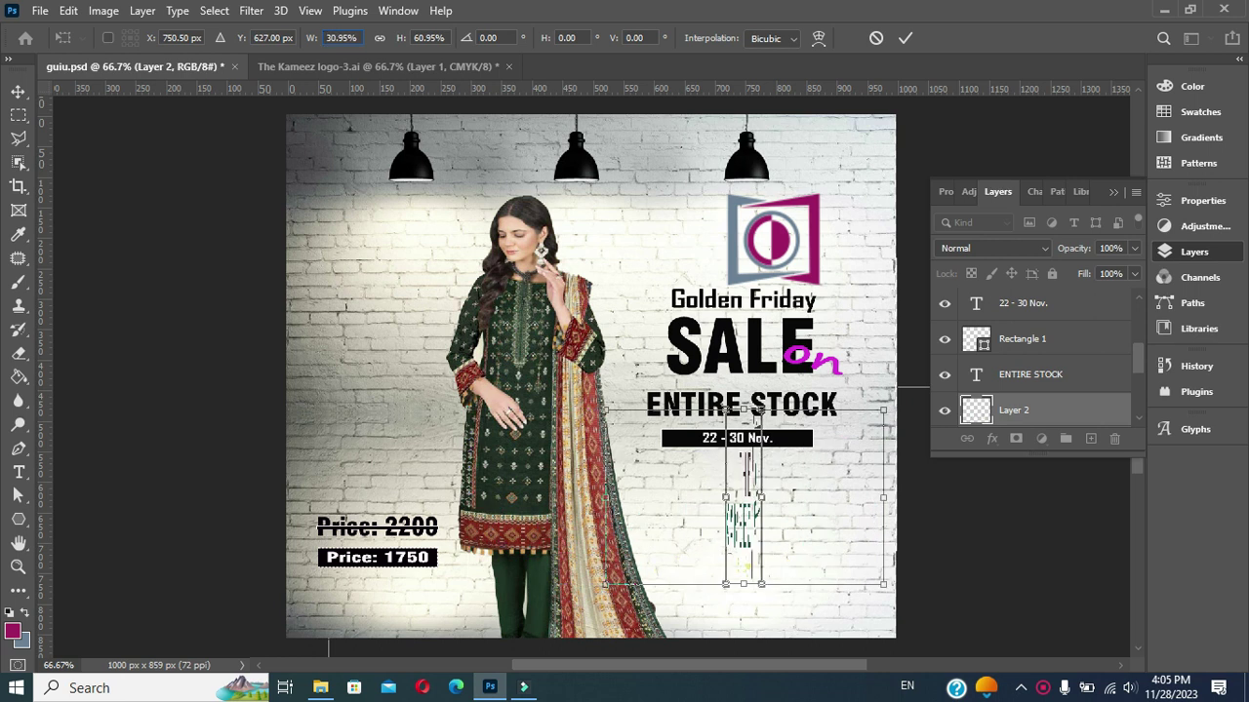
type("0")
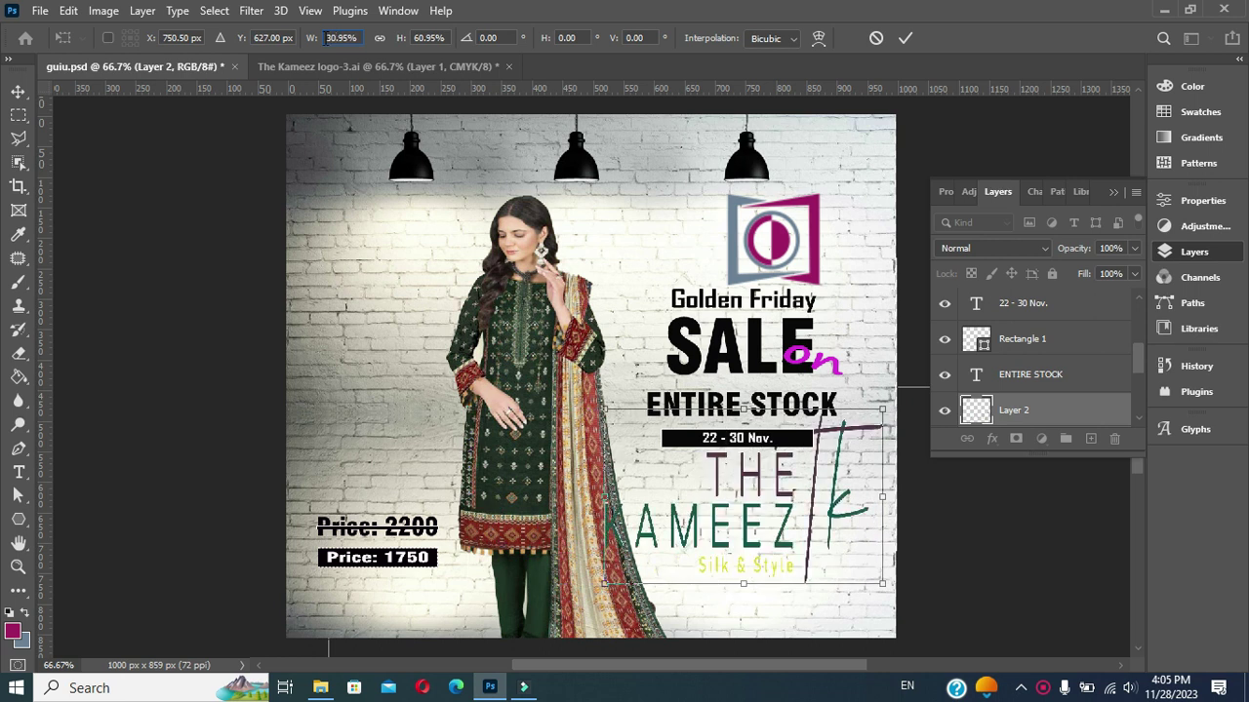
left_click(381, 39)
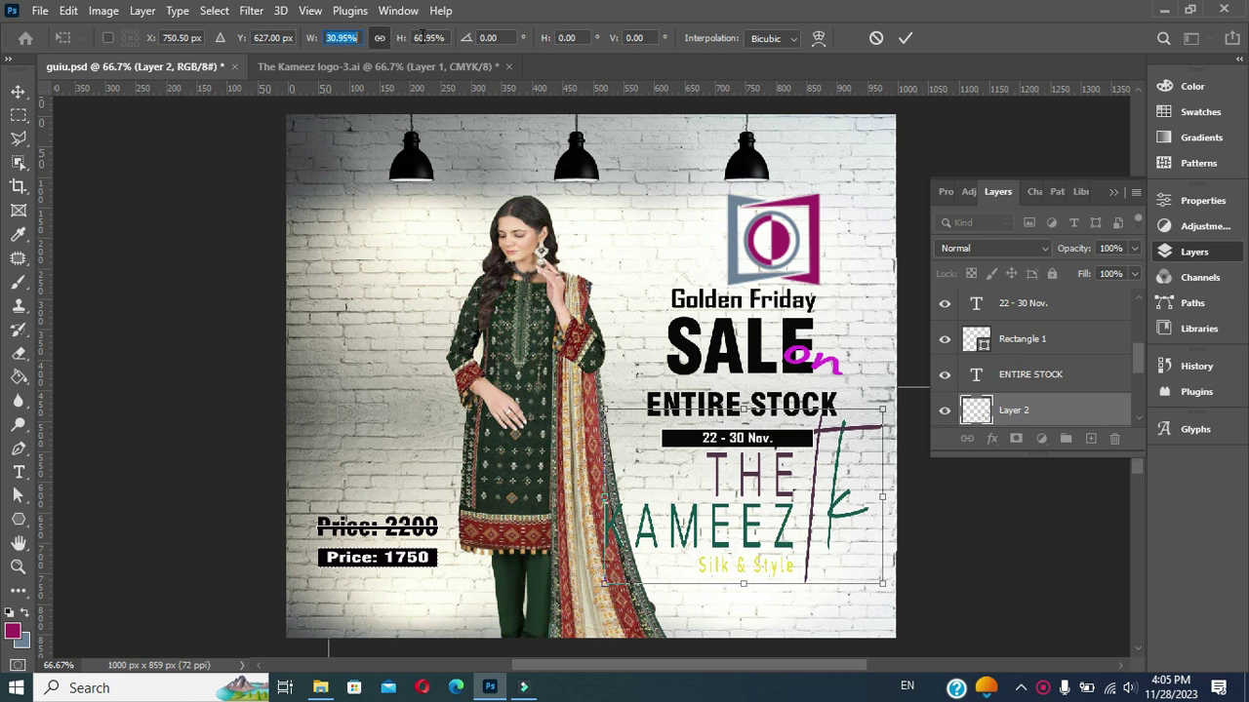
left_click(419, 37)
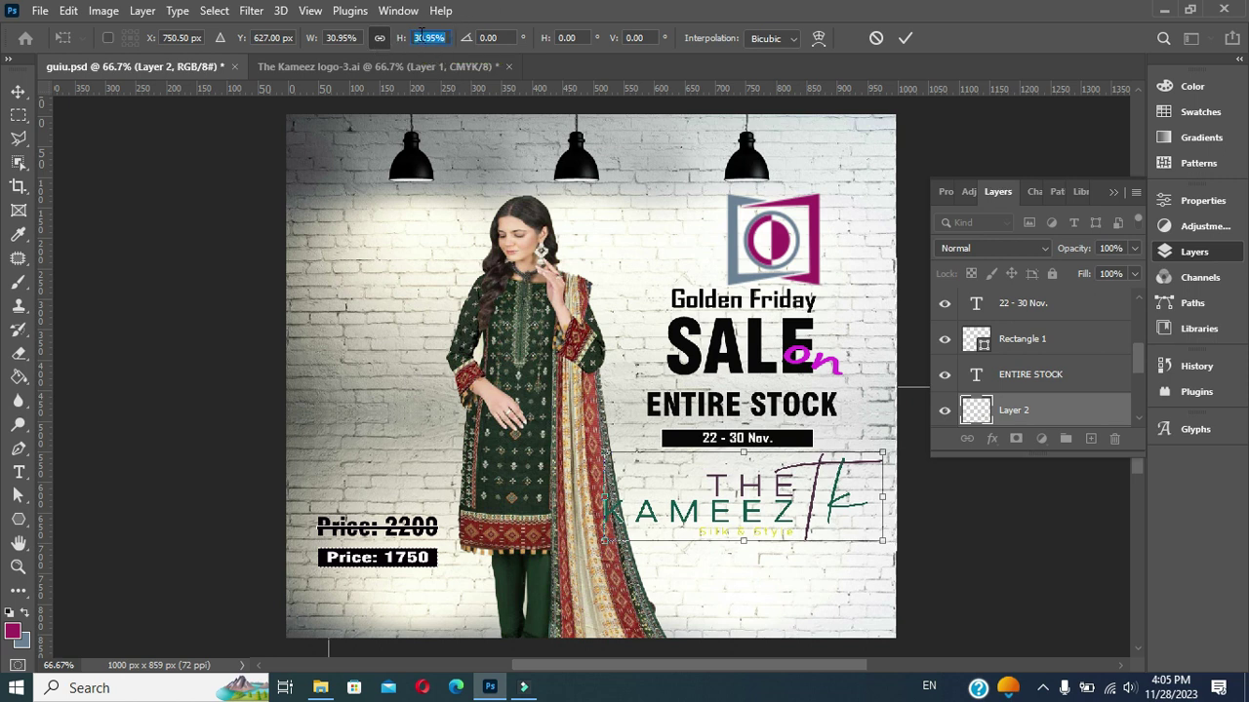
type("2")
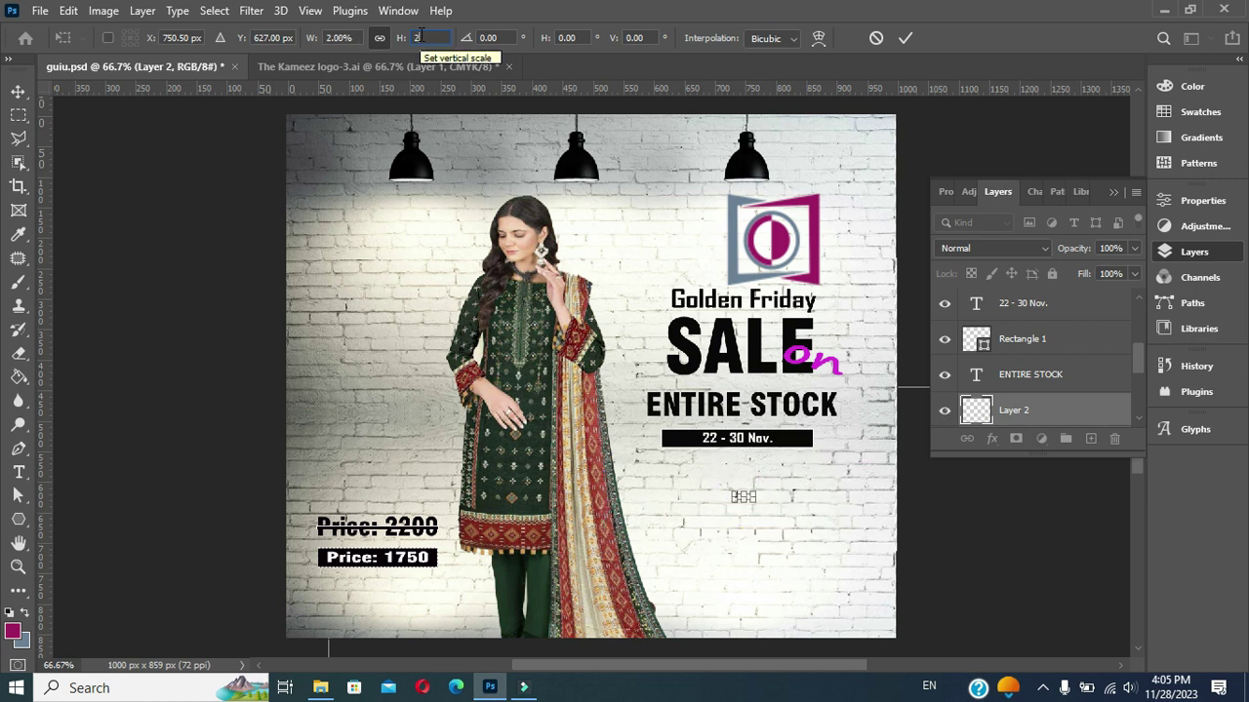
type("0")
key("Return")
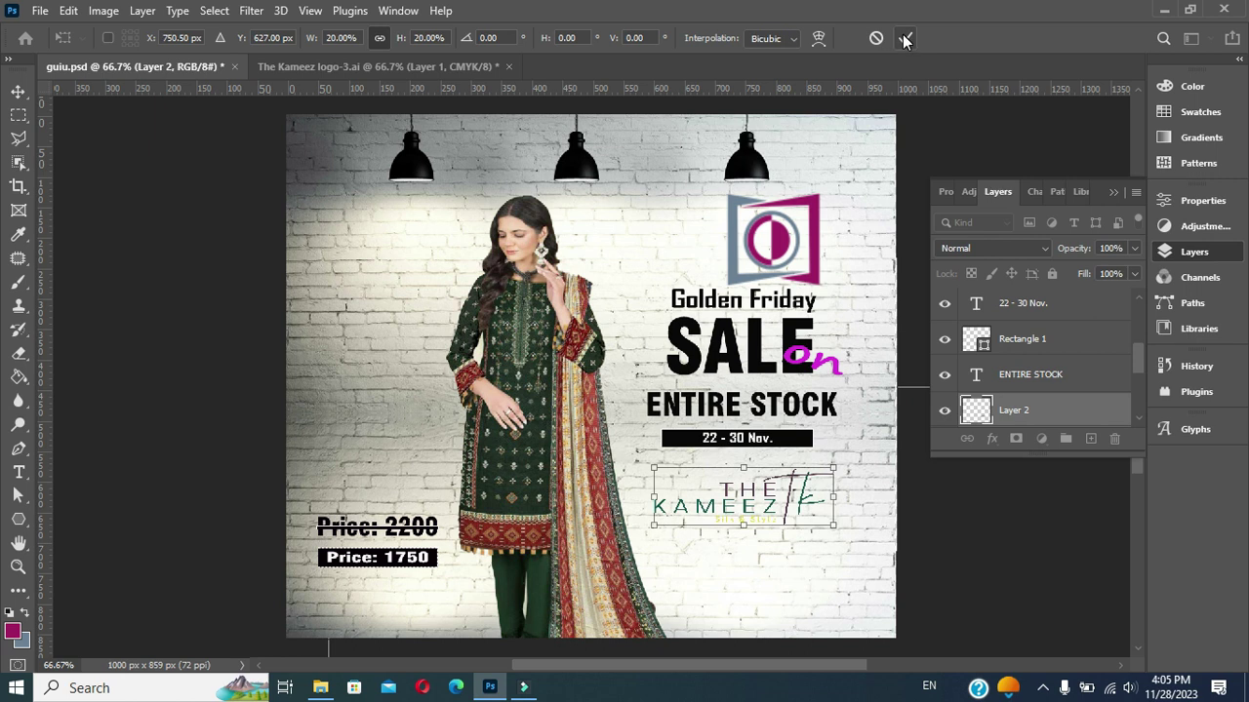
left_click(903, 39)
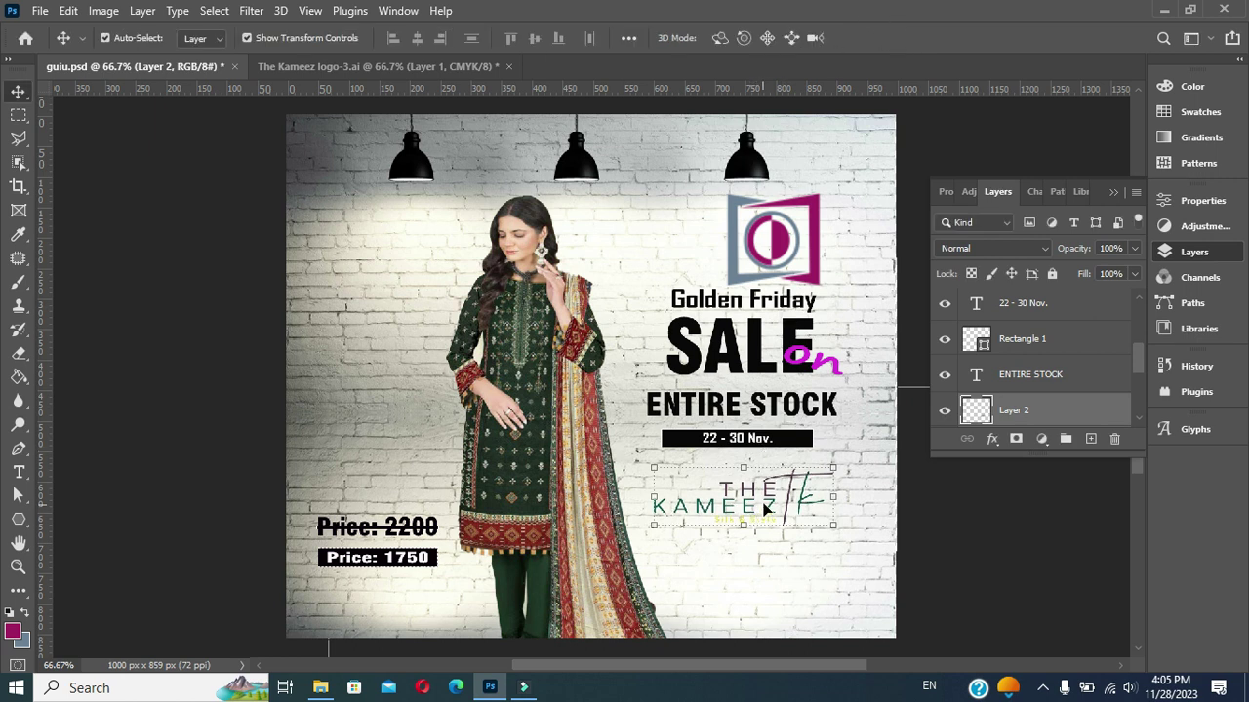
Step: Bring Layer 2 to the top of the layer stack and move the logo to the lower-right corner
mouse_move(768, 498)
left_mouse_down()
mouse_move(783, 532)
mouse_move(770, 500)
left_mouse_up()
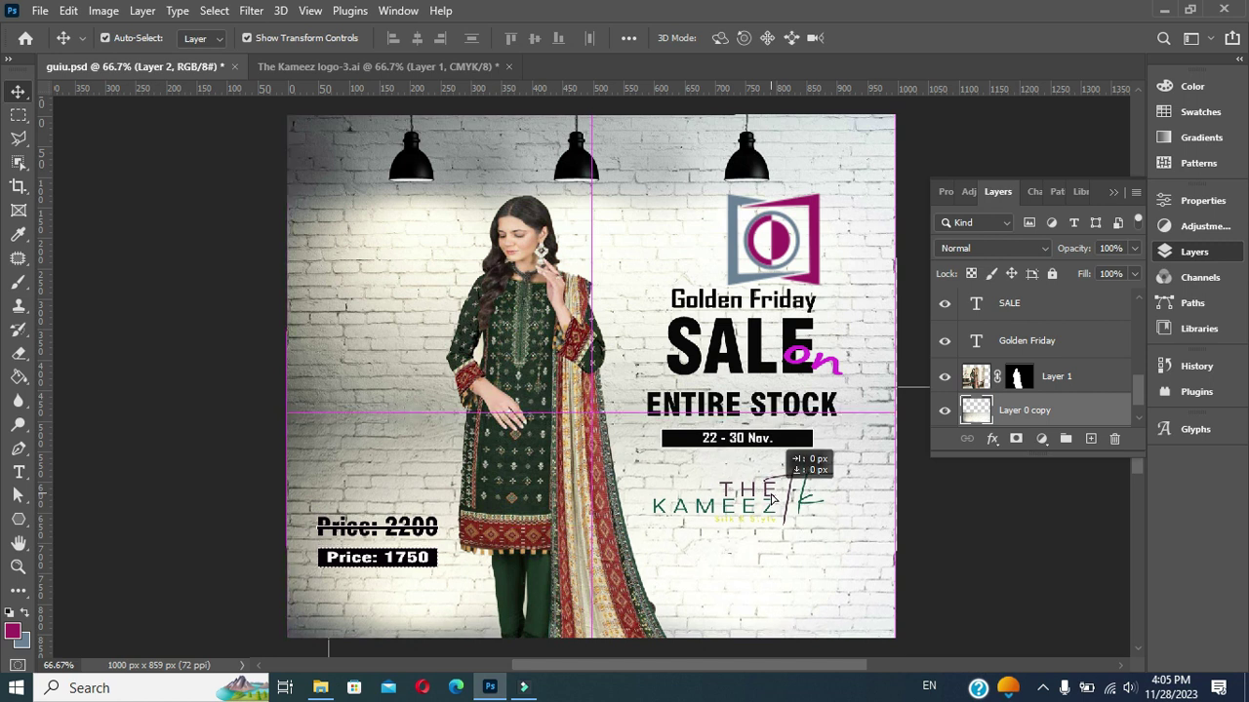
left_click(922, 565)
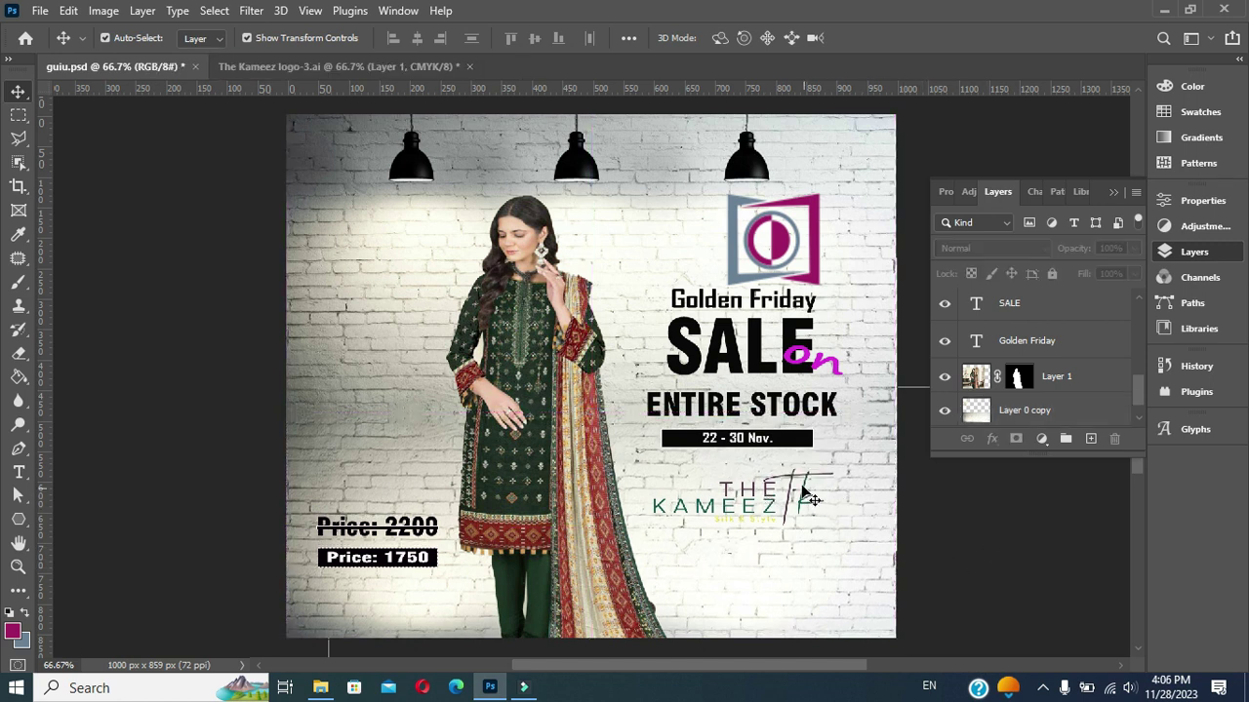
key("ctrl+shift+alt+n")
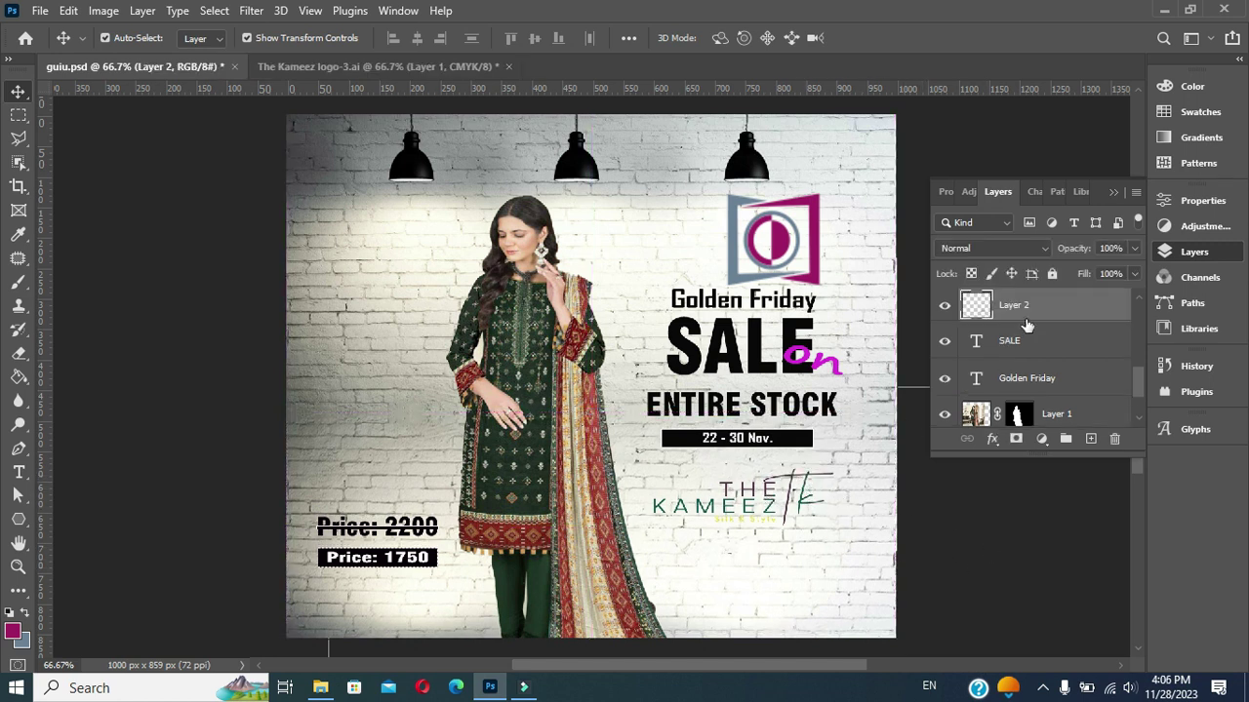
left_click(944, 306)
left_click(944, 306)
mouse_move(795, 508)
left_mouse_down()
mouse_move(814, 528)
mouse_move(818, 568)
left_mouse_up()
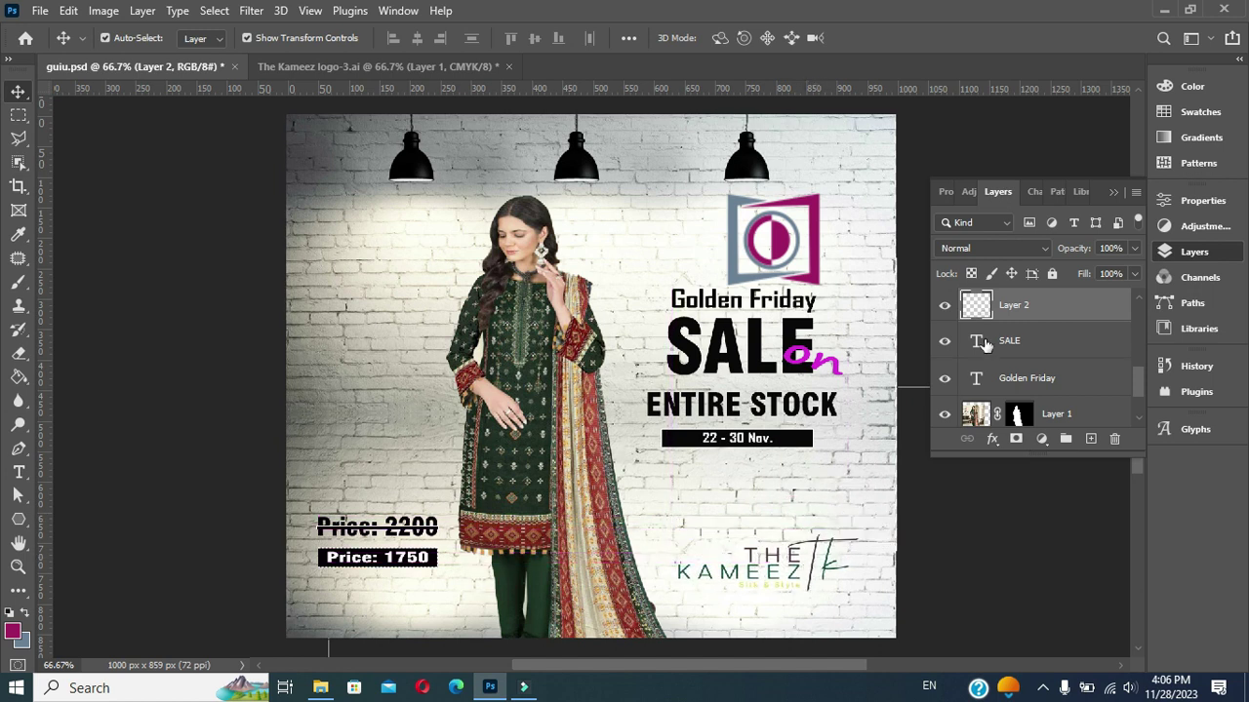
Step: Give Layer 2 Bevel & Emboss and a Drop Shadow at 73% opacity, 4 px distance
double_click(1078, 308)
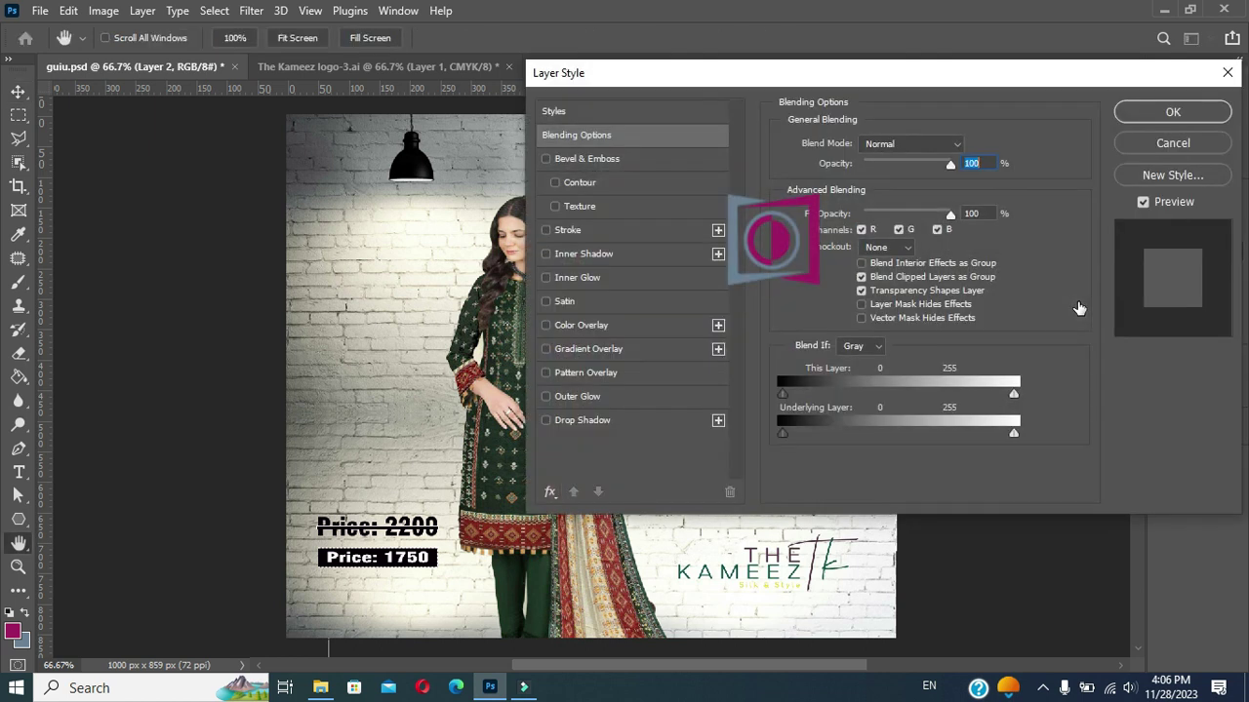
left_click(598, 159)
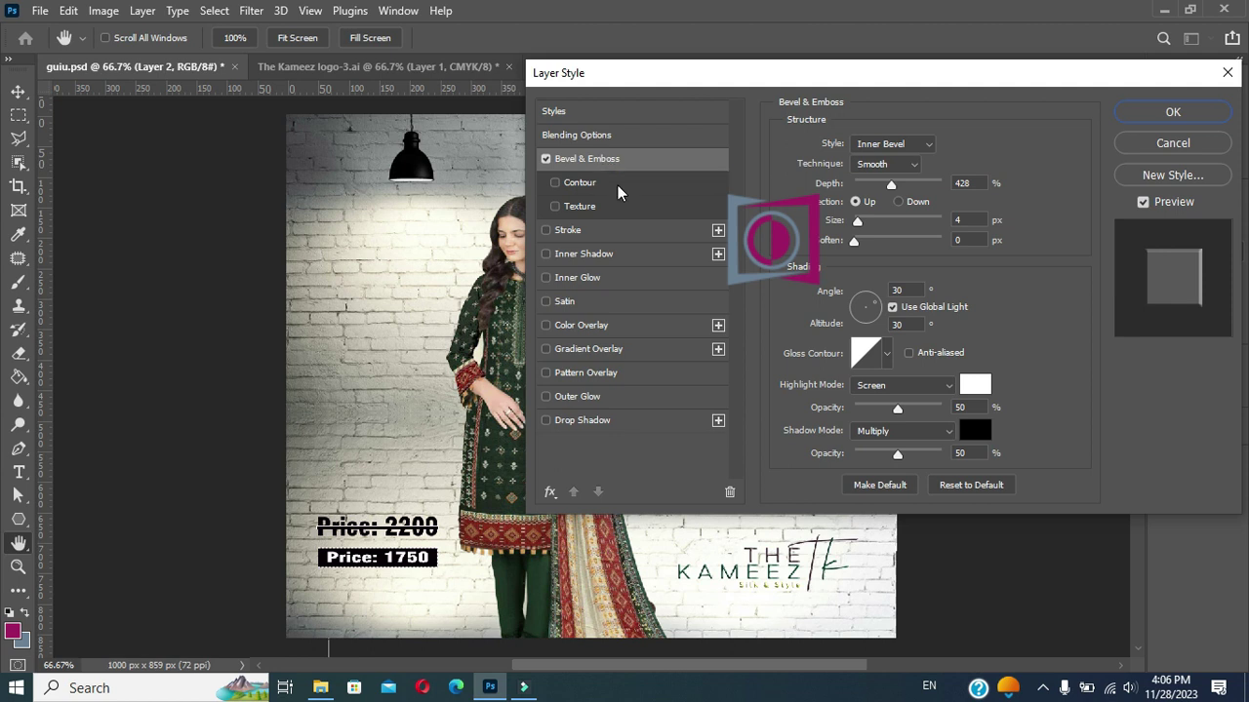
left_click(566, 184)
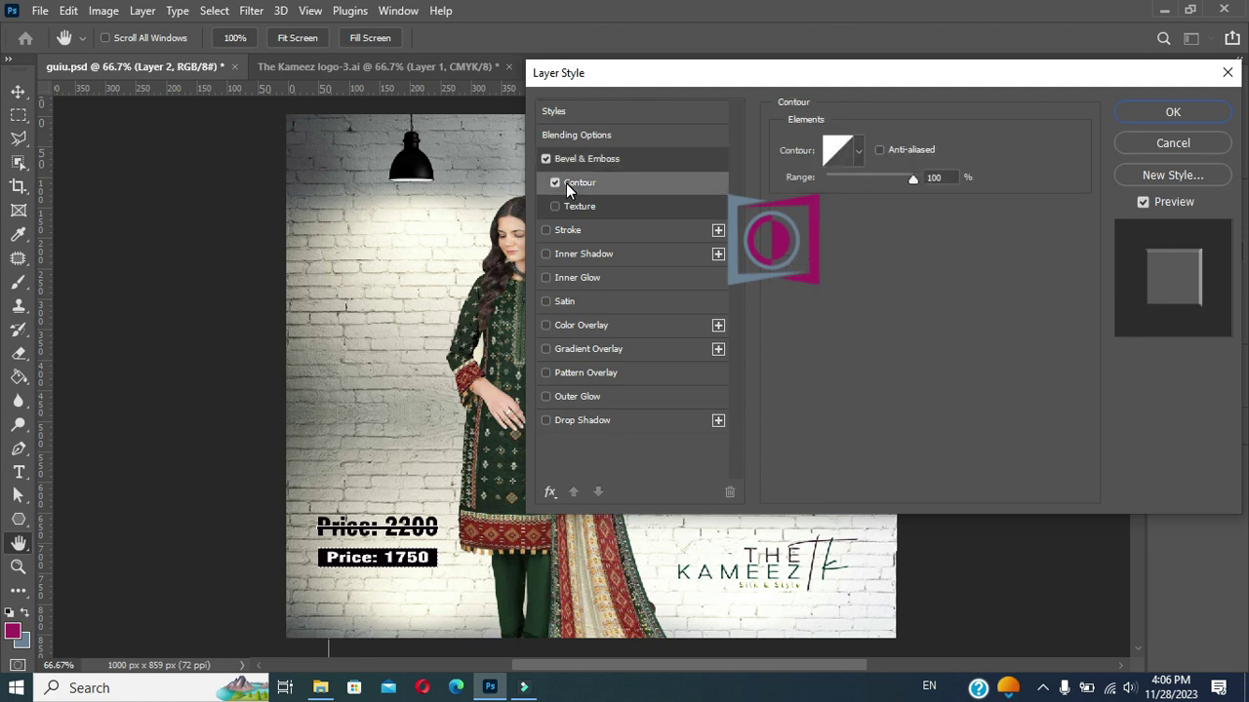
left_click(555, 183)
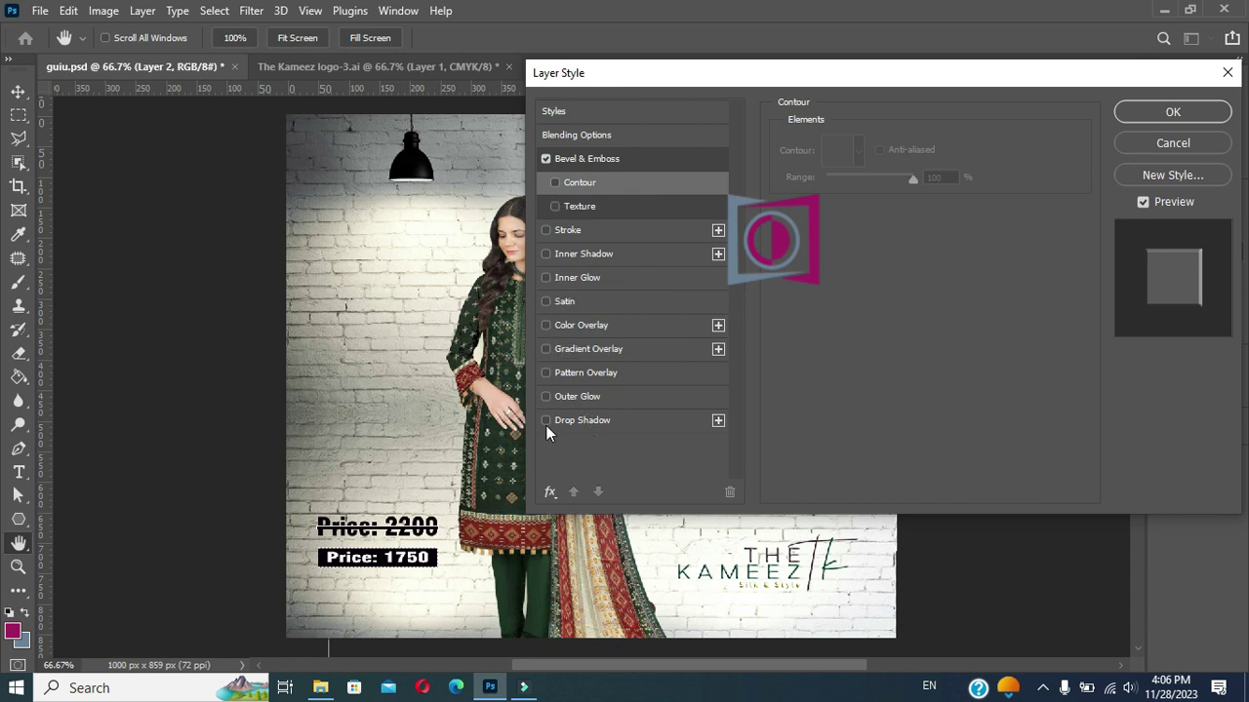
left_click(587, 423)
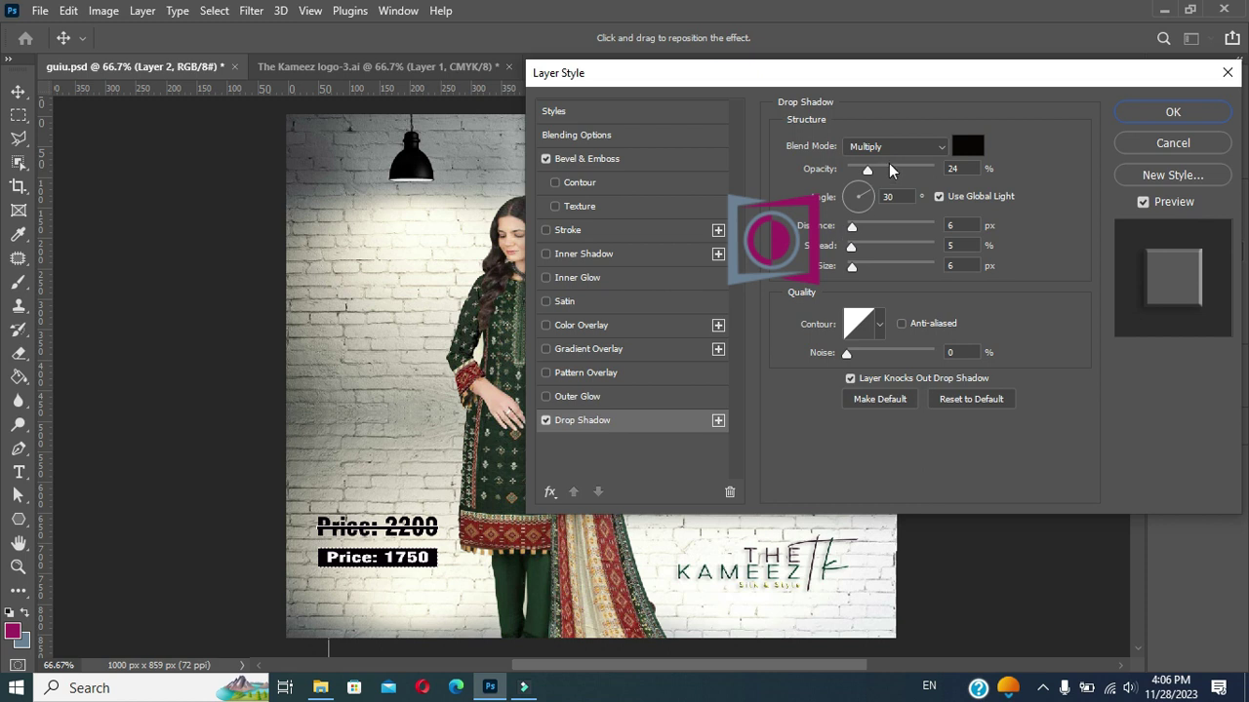
left_click_drag(868, 170, 911, 171)
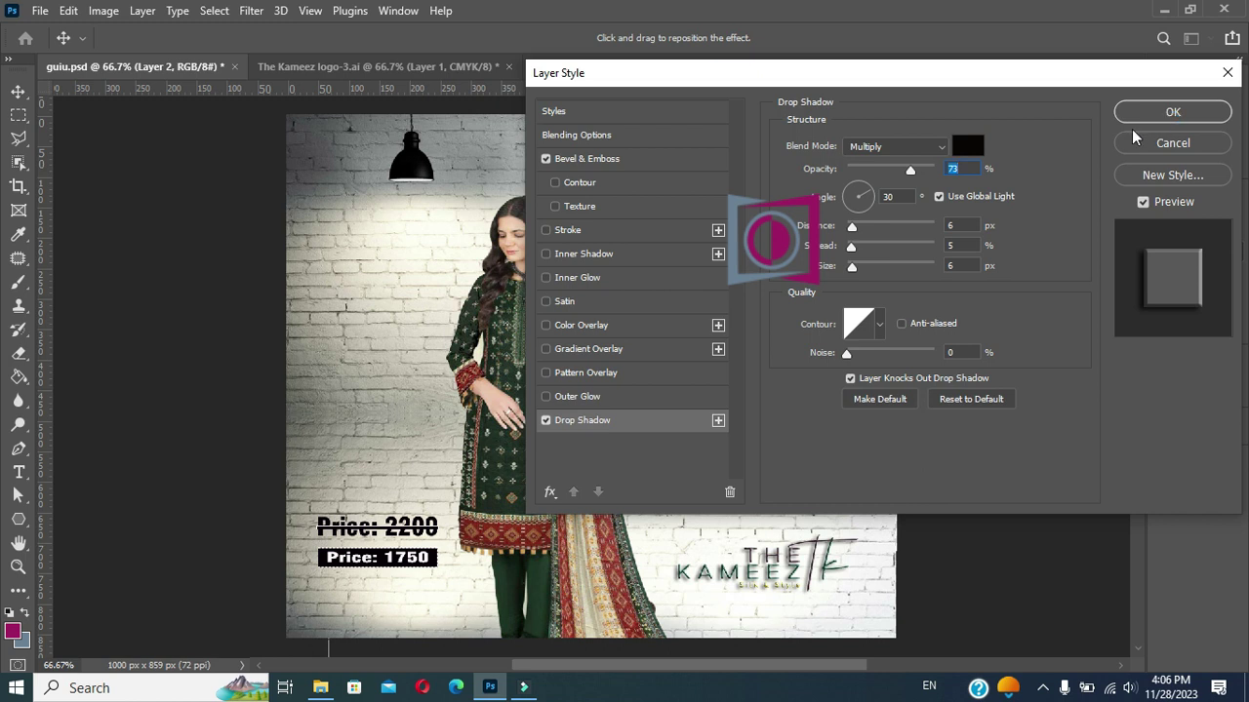
left_click_drag(853, 225, 850, 227)
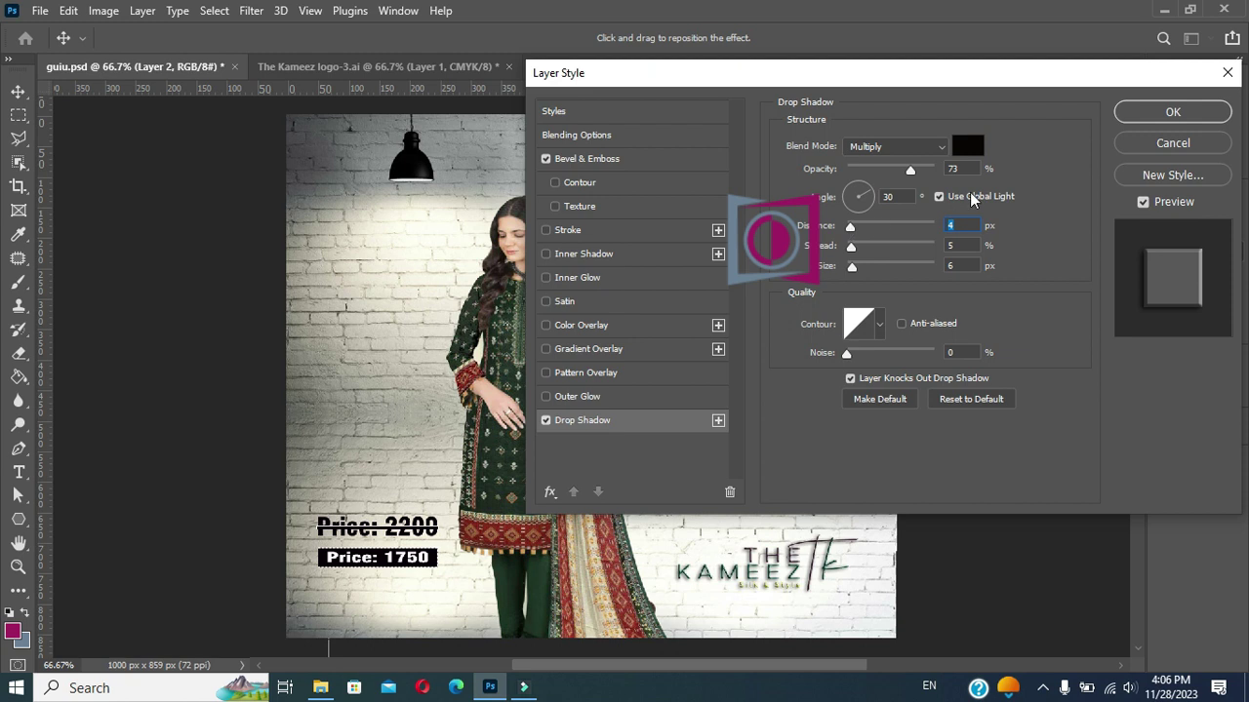
left_click(1172, 113)
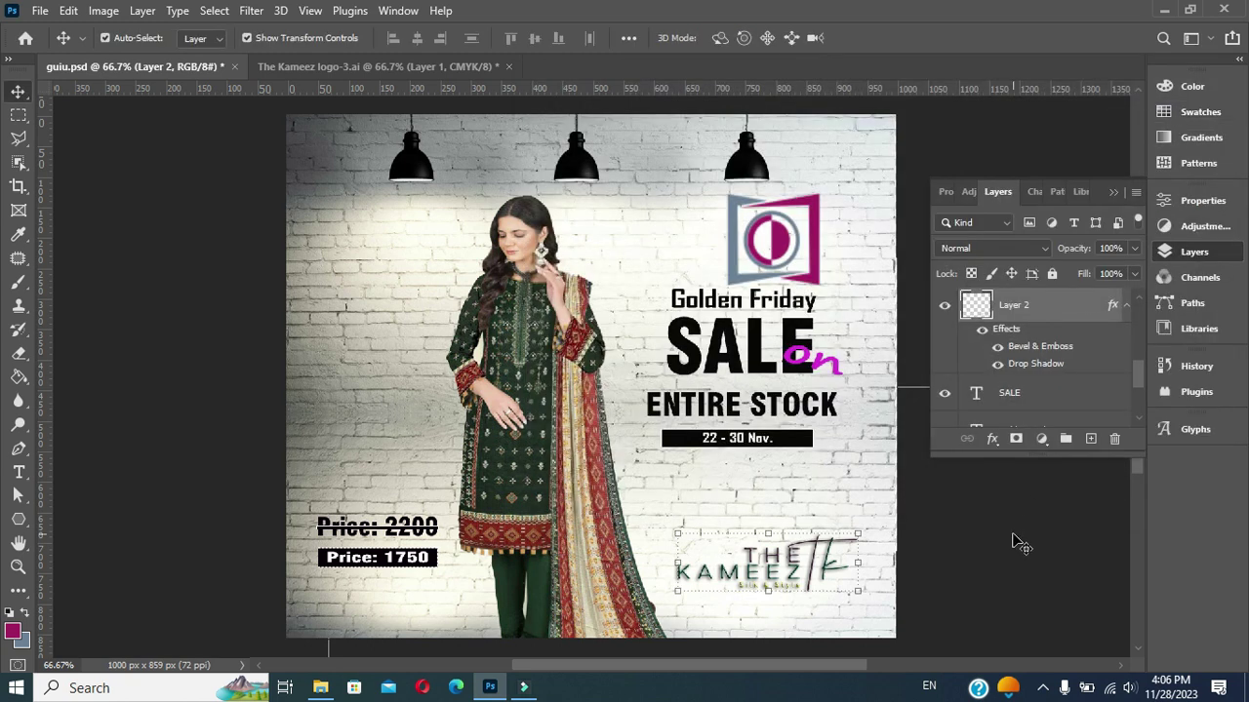
Step: Zoom the banner to 100% and select the SALE text layer
left_click(1013, 539)
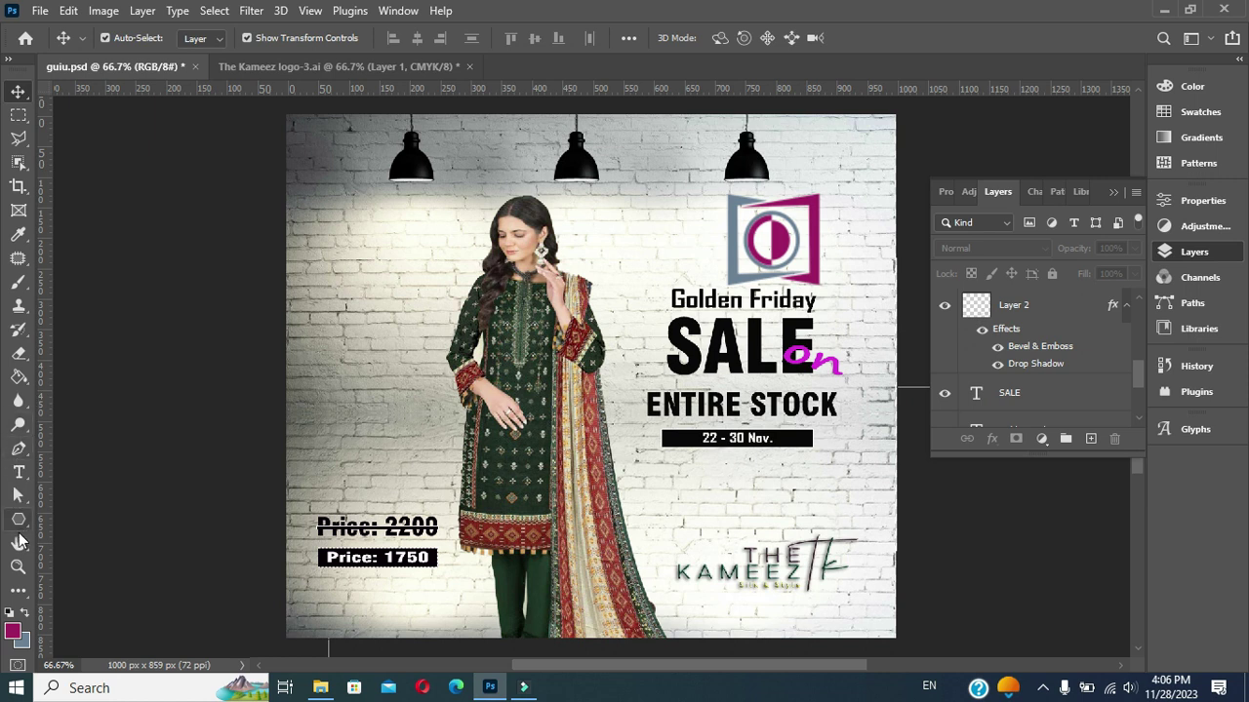
left_click(17, 567)
left_click(800, 554)
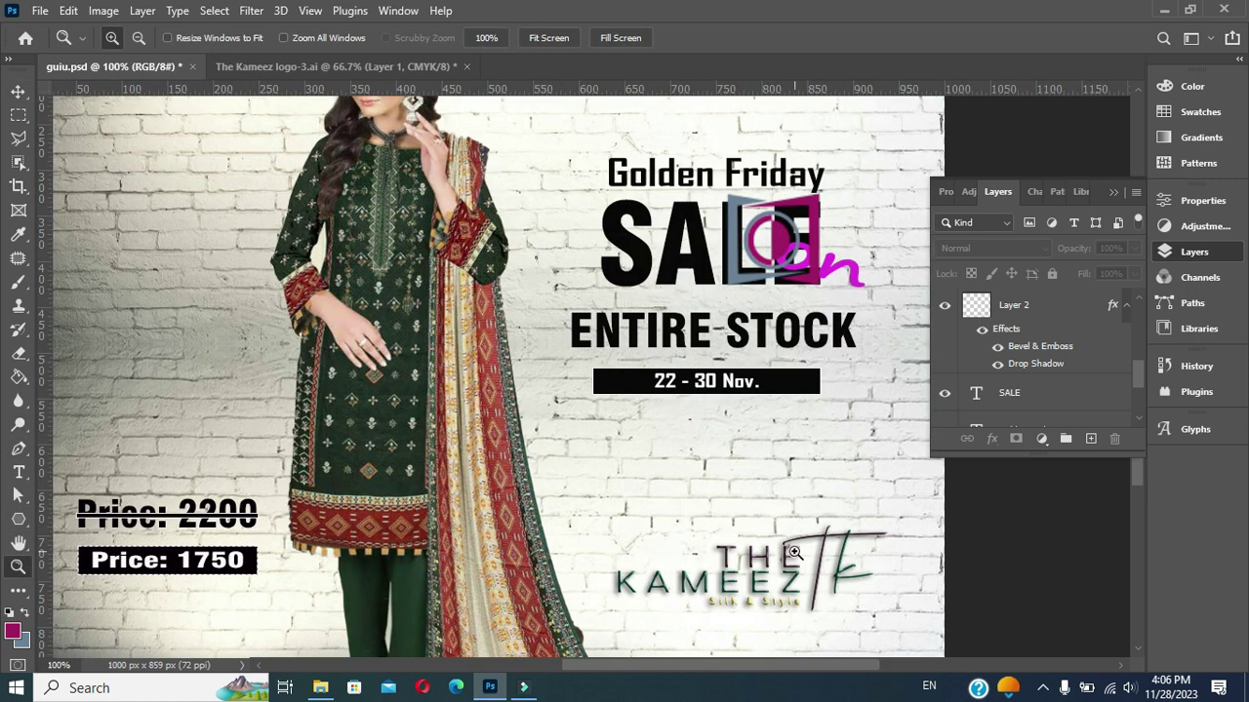
left_click(18, 91)
left_click(699, 262)
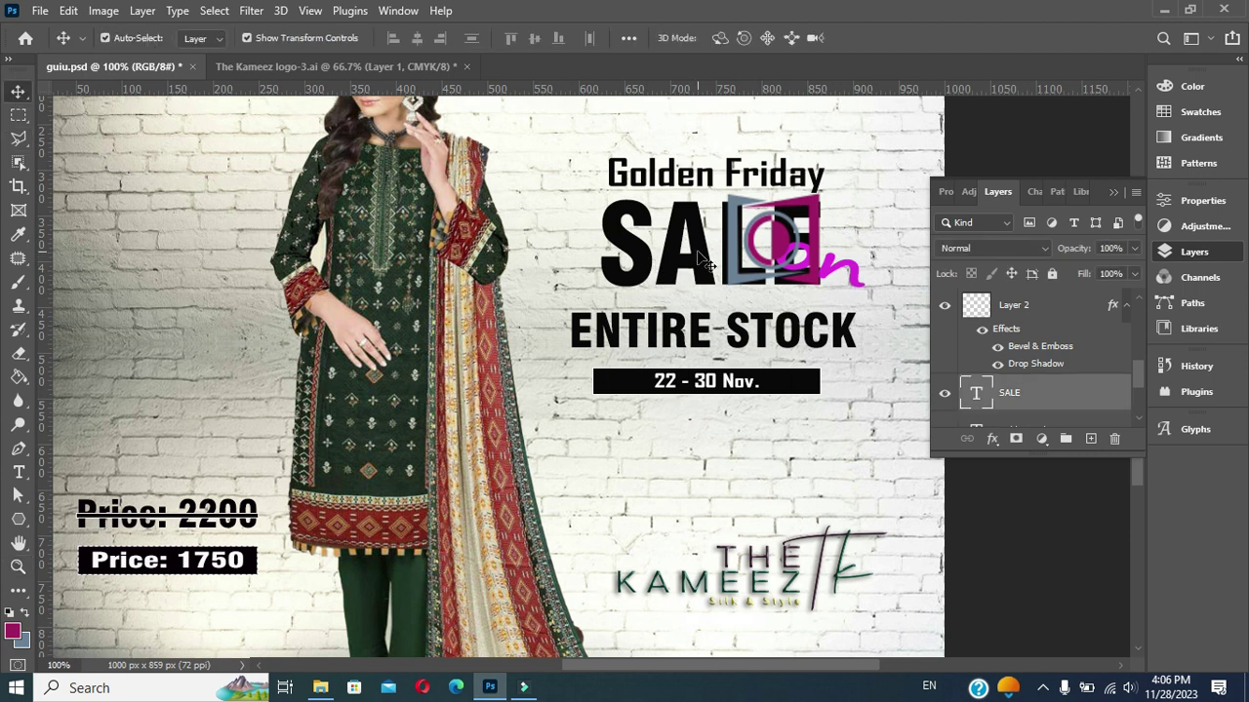
Step: Add Bevel & Emboss with Contour and a Drop Shadow to the SALE layer
double_click(1080, 402)
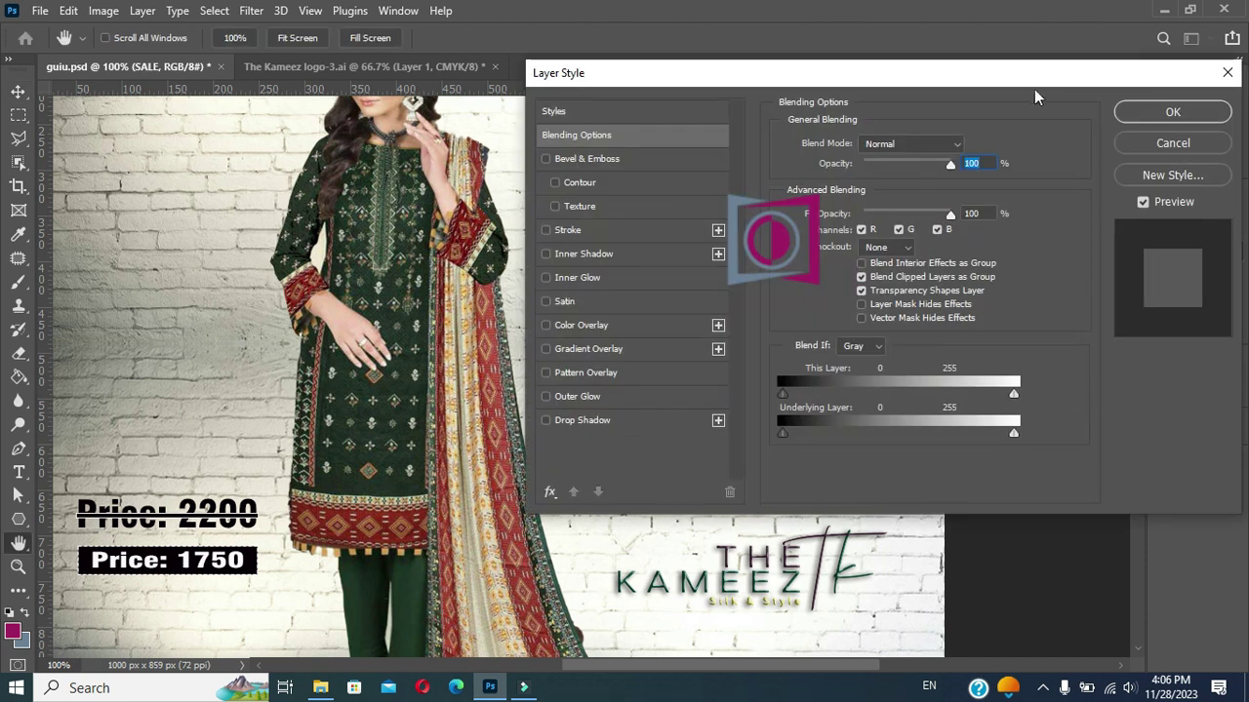
left_click_drag(1068, 89, 537, 93)
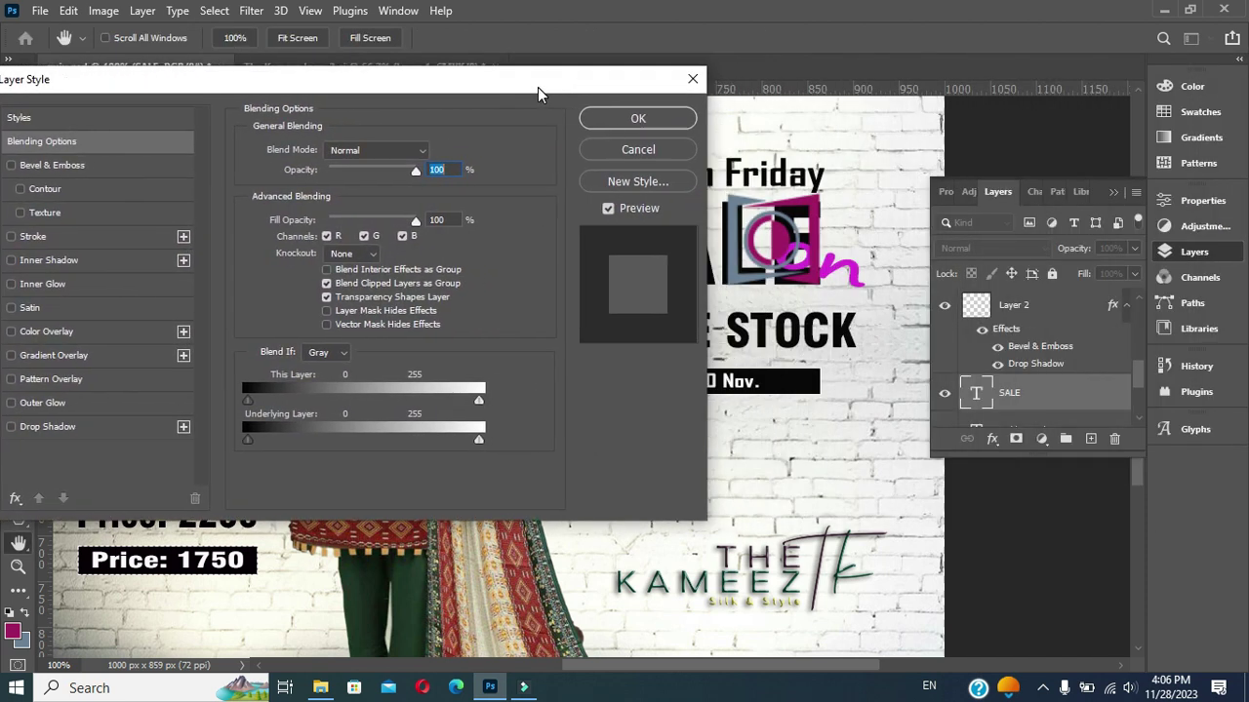
left_click(53, 166)
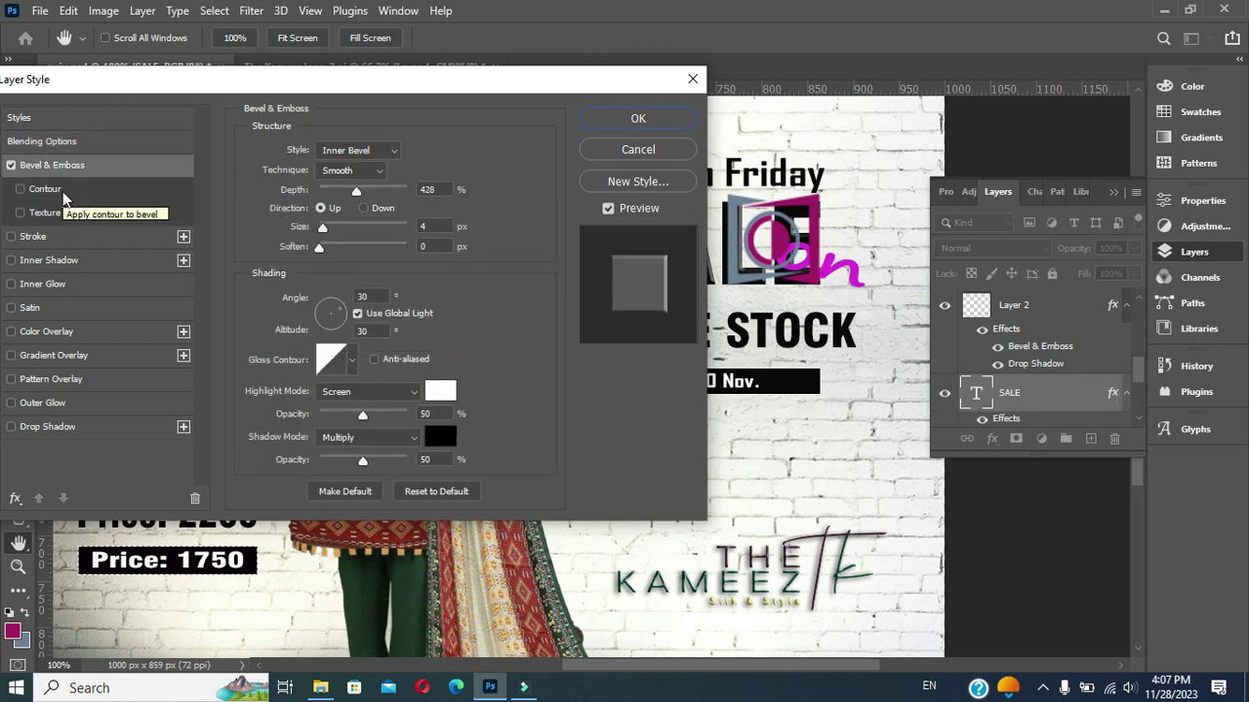
left_click(63, 192)
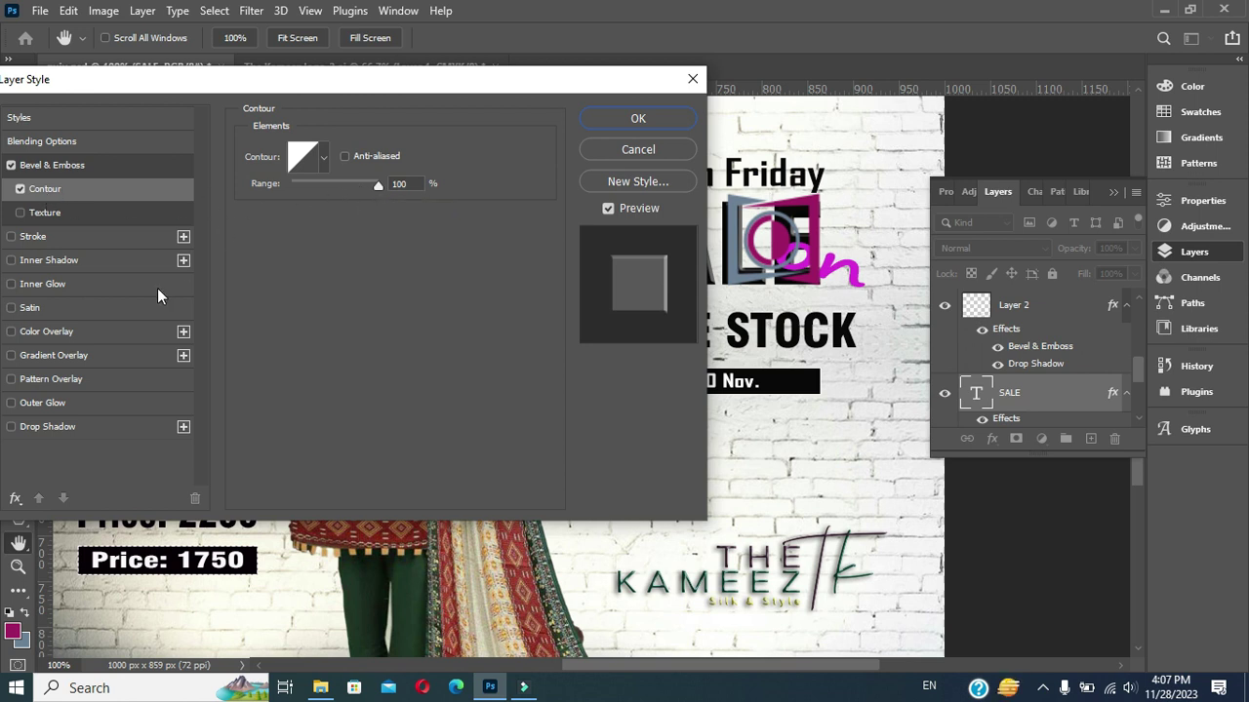
left_click(54, 428)
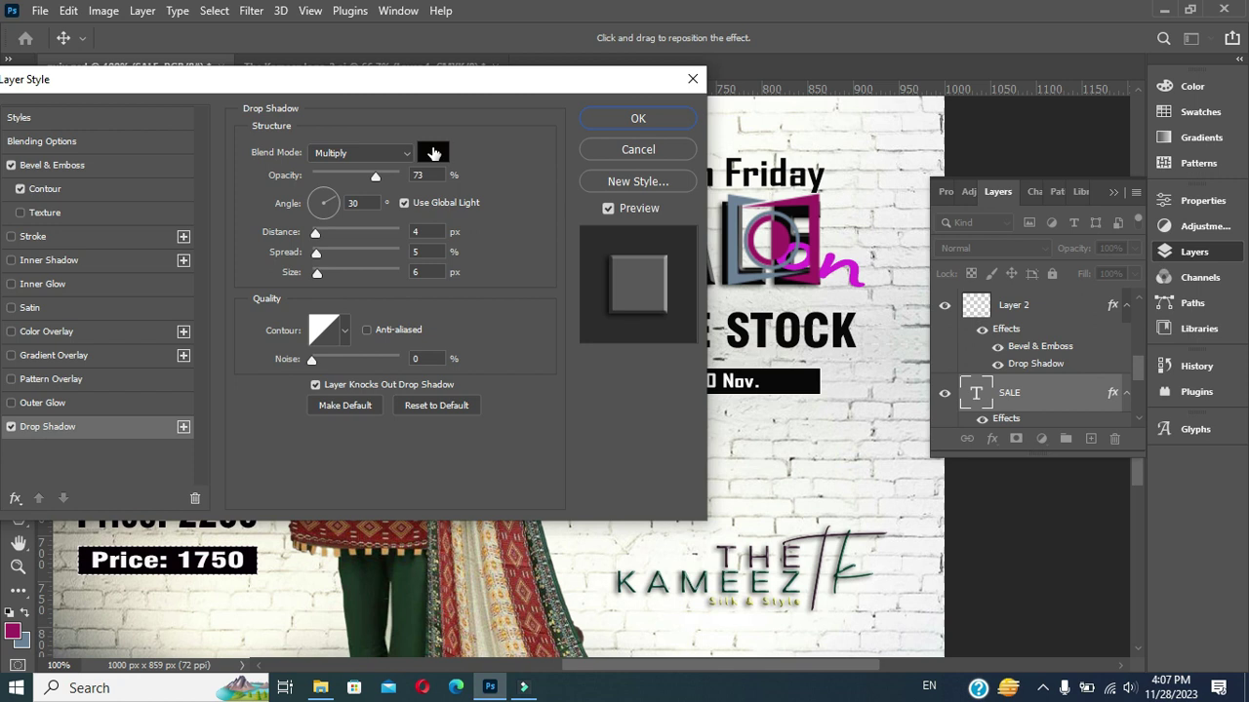
Step: Set the SALE drop shadow colour to red #e51024 and apply the layer style
left_click(433, 153)
left_click(828, 293)
left_click(891, 294)
left_click(946, 298)
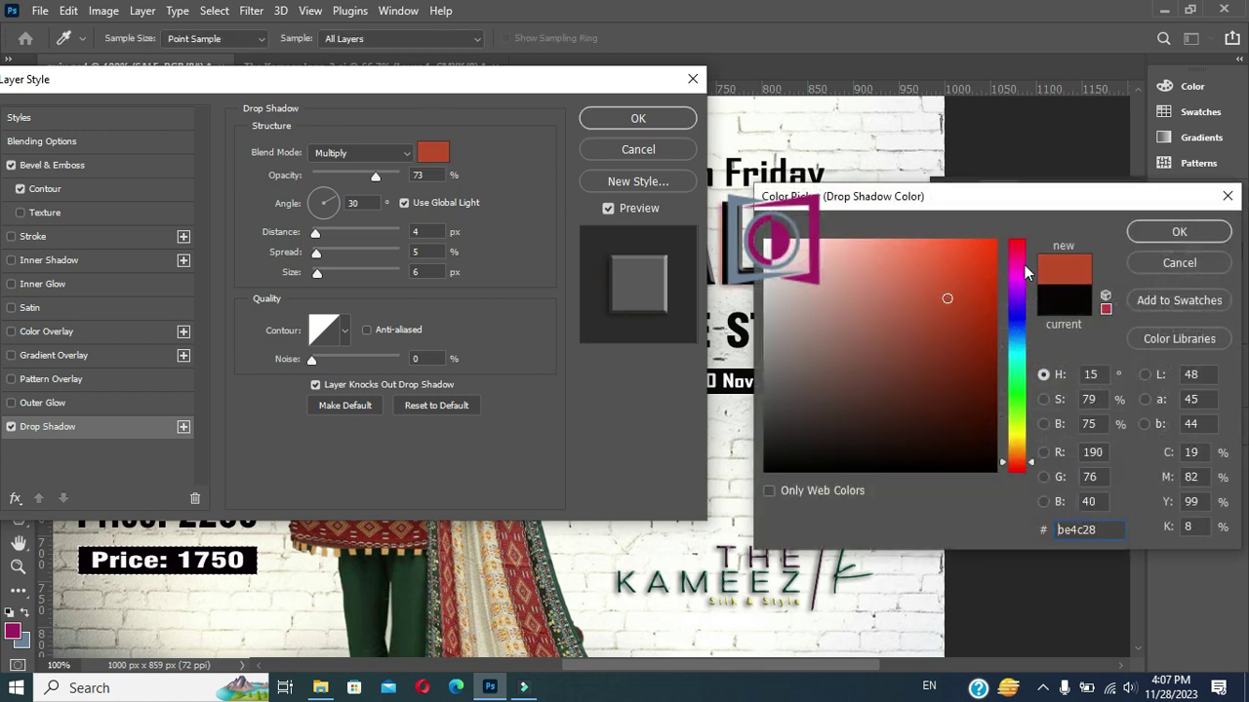
left_click_drag(1024, 273, 1024, 244)
left_click_drag(981, 284, 980, 262)
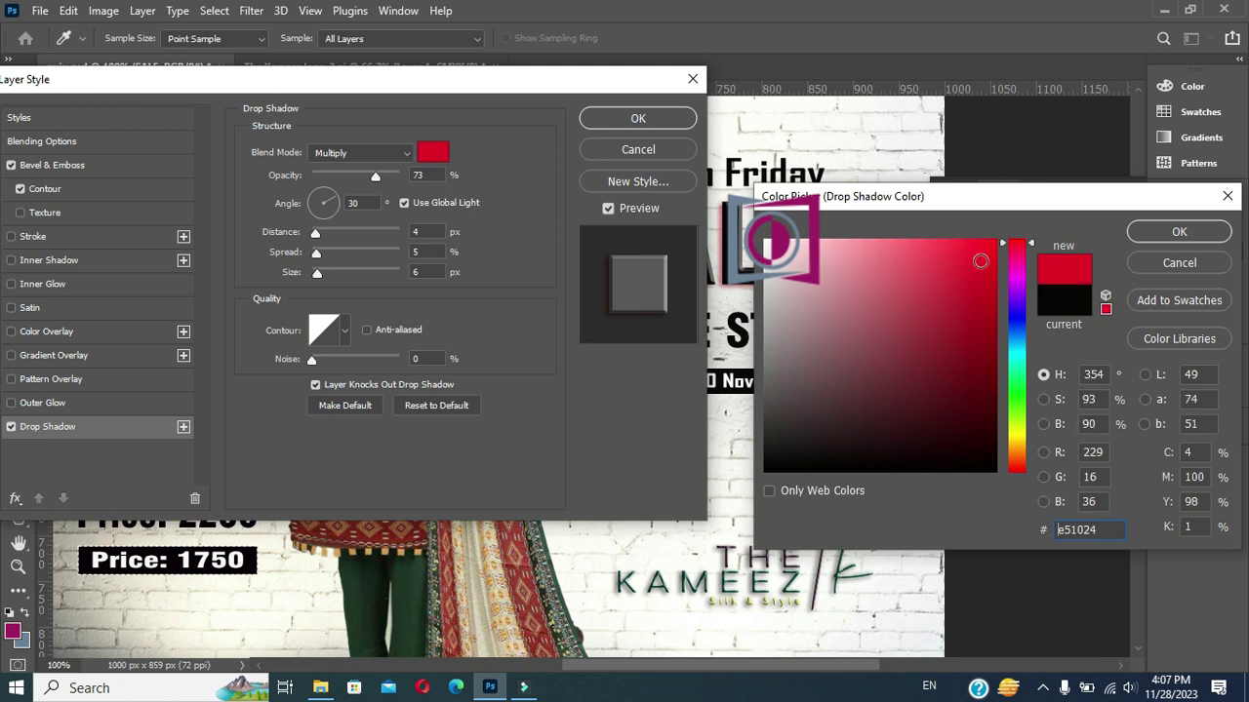
left_click(1198, 236)
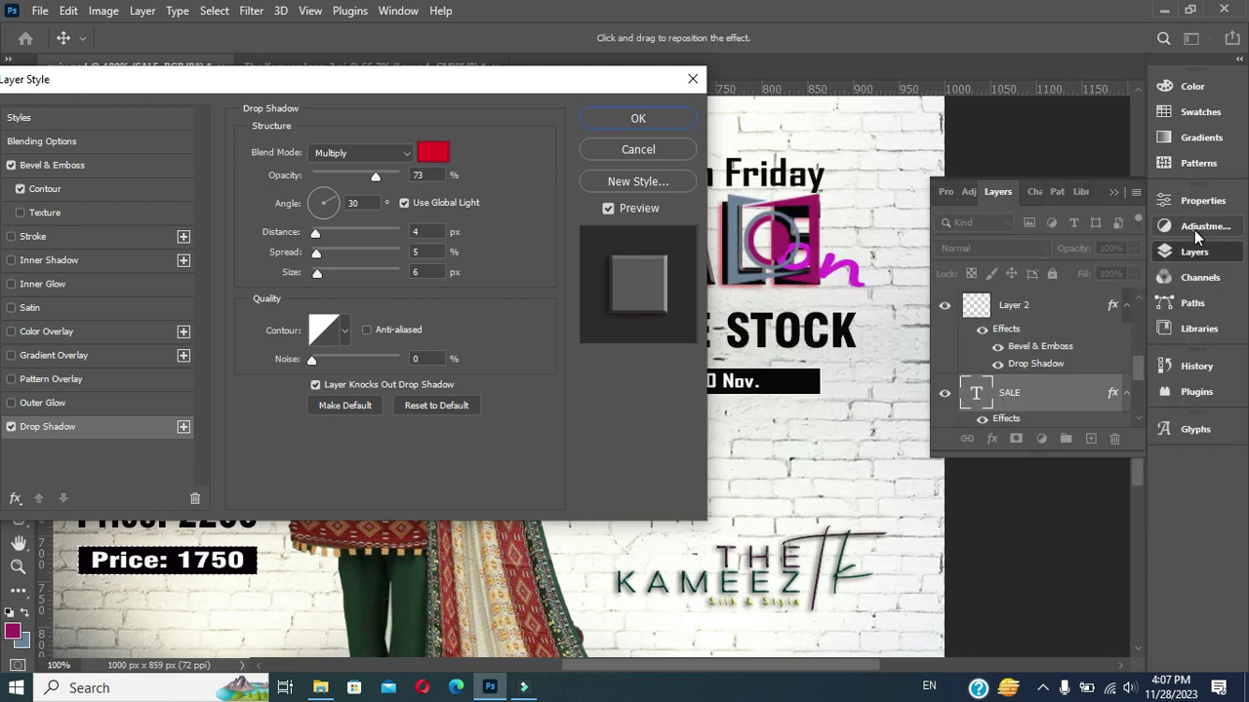
left_click(622, 121)
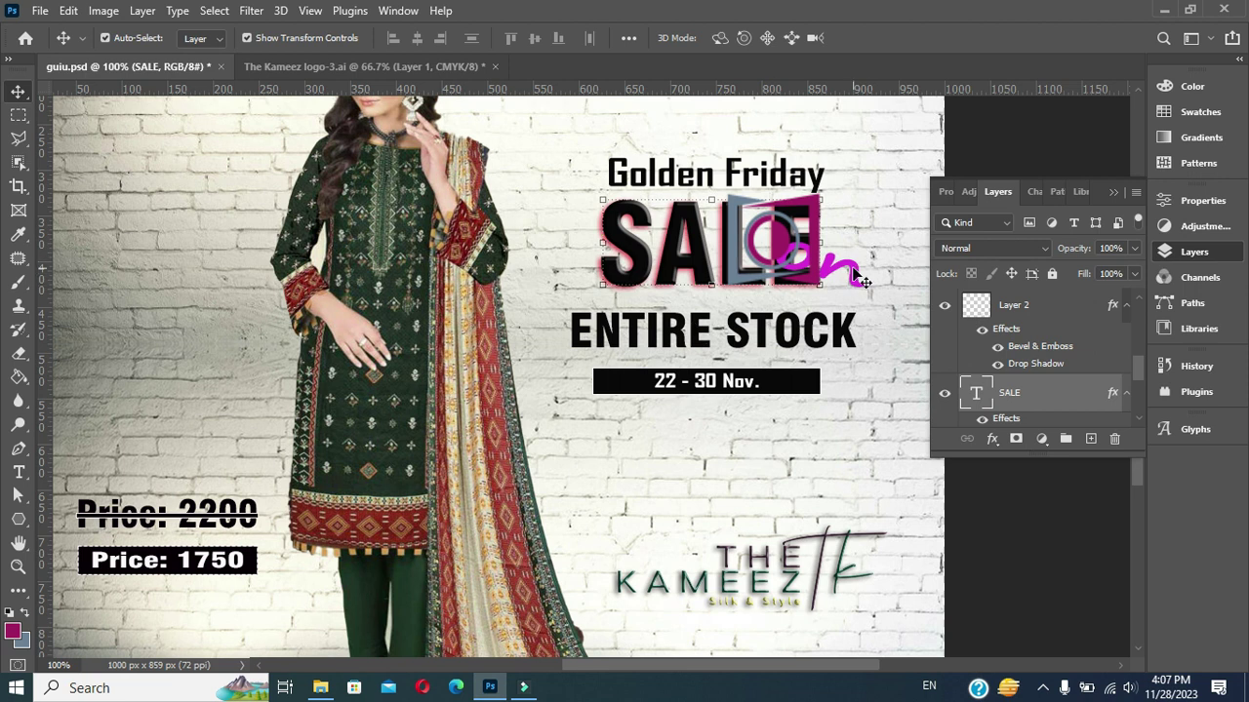
Step: Add Bevel & Emboss with Contour to the 'on' text layer
left_click(854, 274)
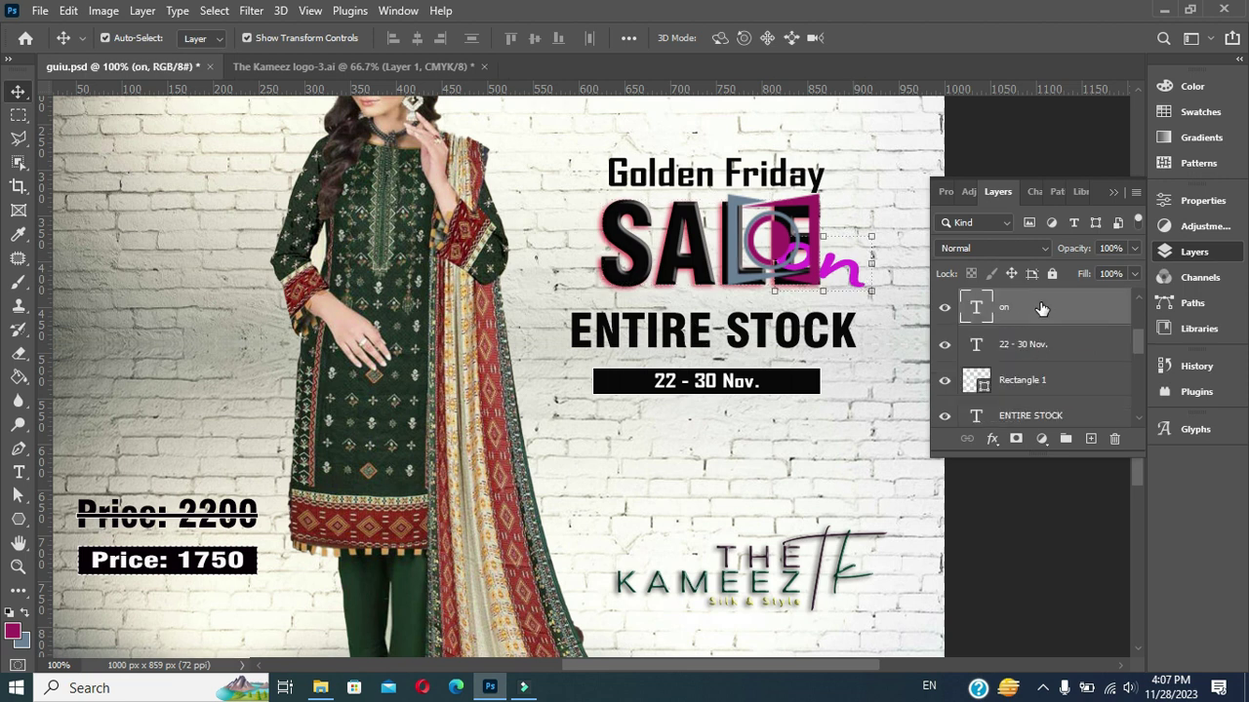
double_click(1041, 308)
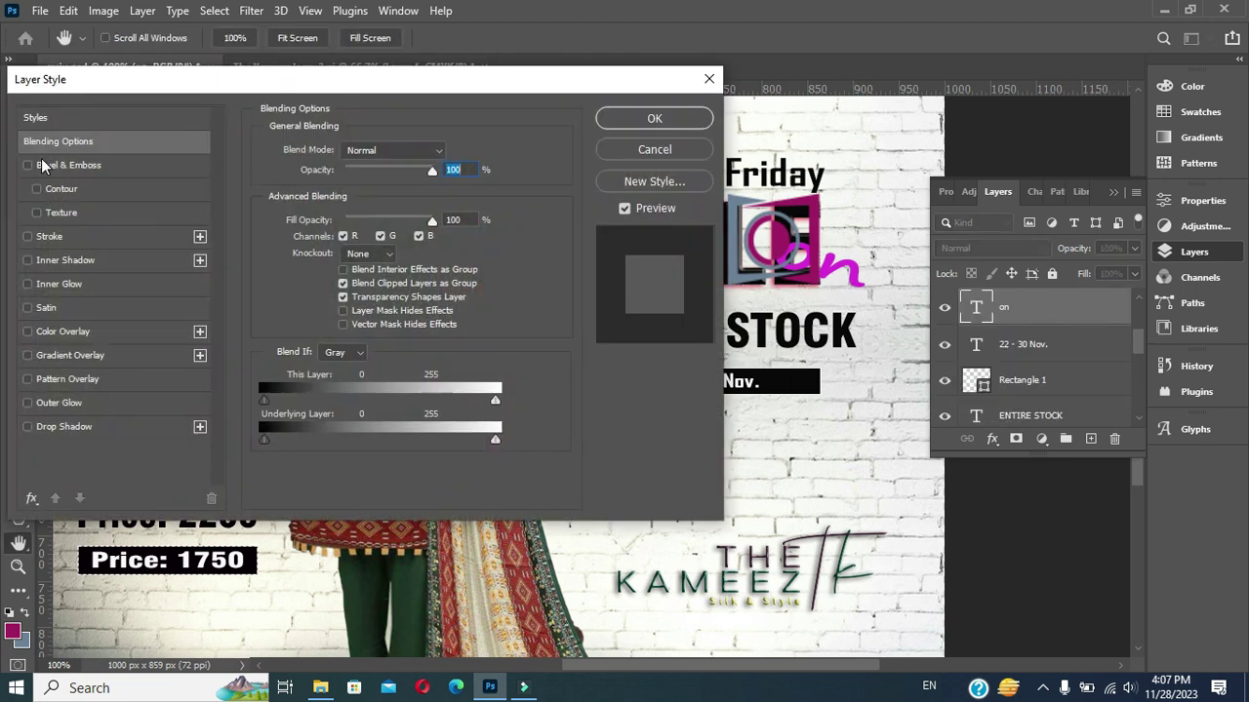
left_click(58, 165)
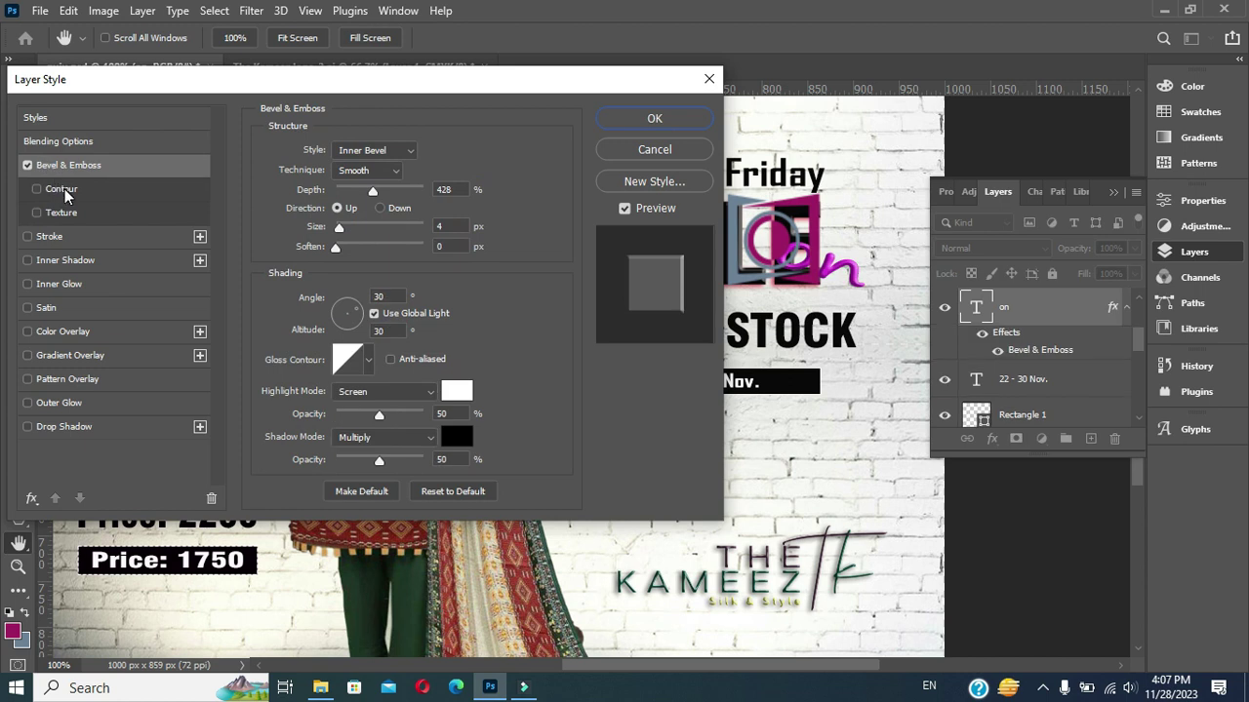
left_click(65, 188)
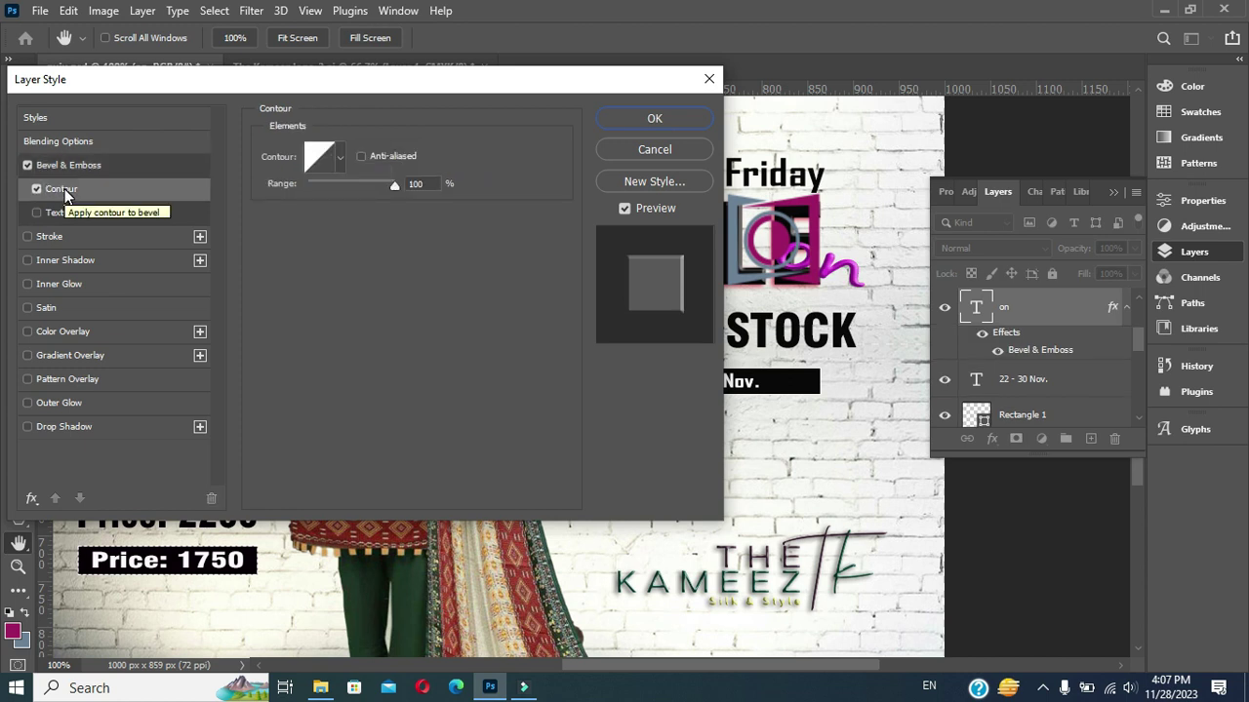
left_click(79, 167)
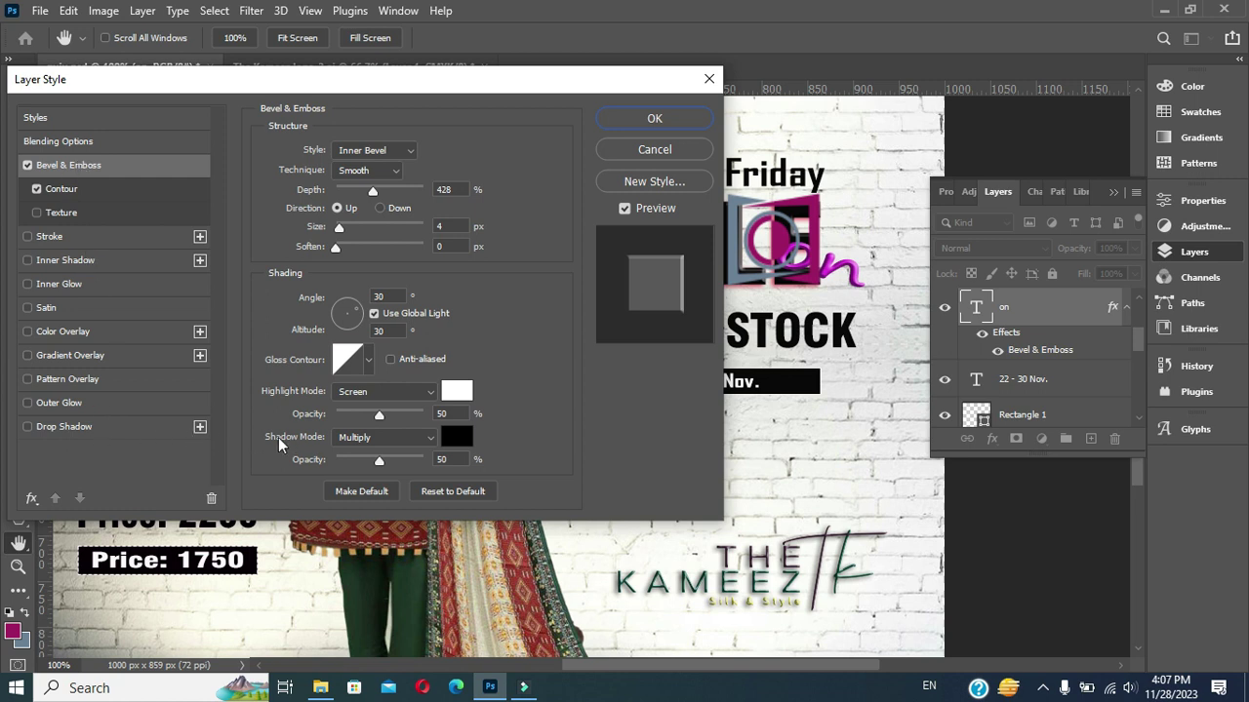
Step: Add a Drop Shadow to 'on' coloured dark greyish-brown #4d3d3e
left_click(55, 429)
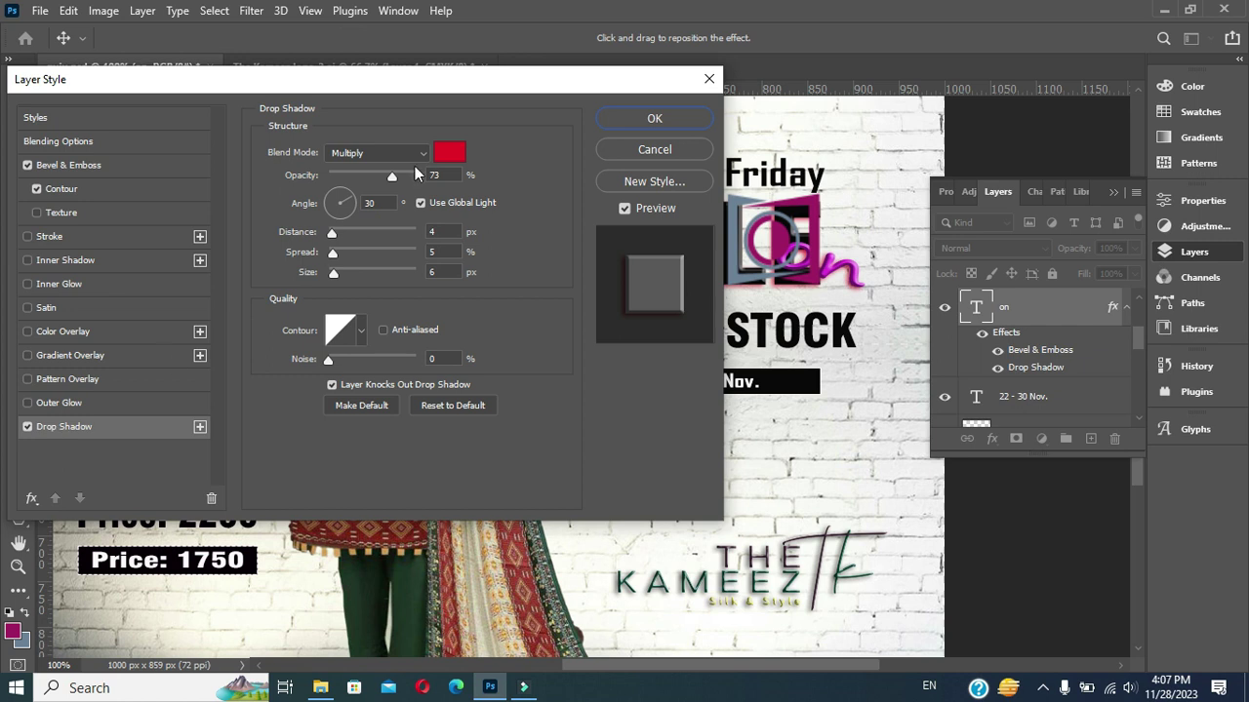
left_click(452, 154)
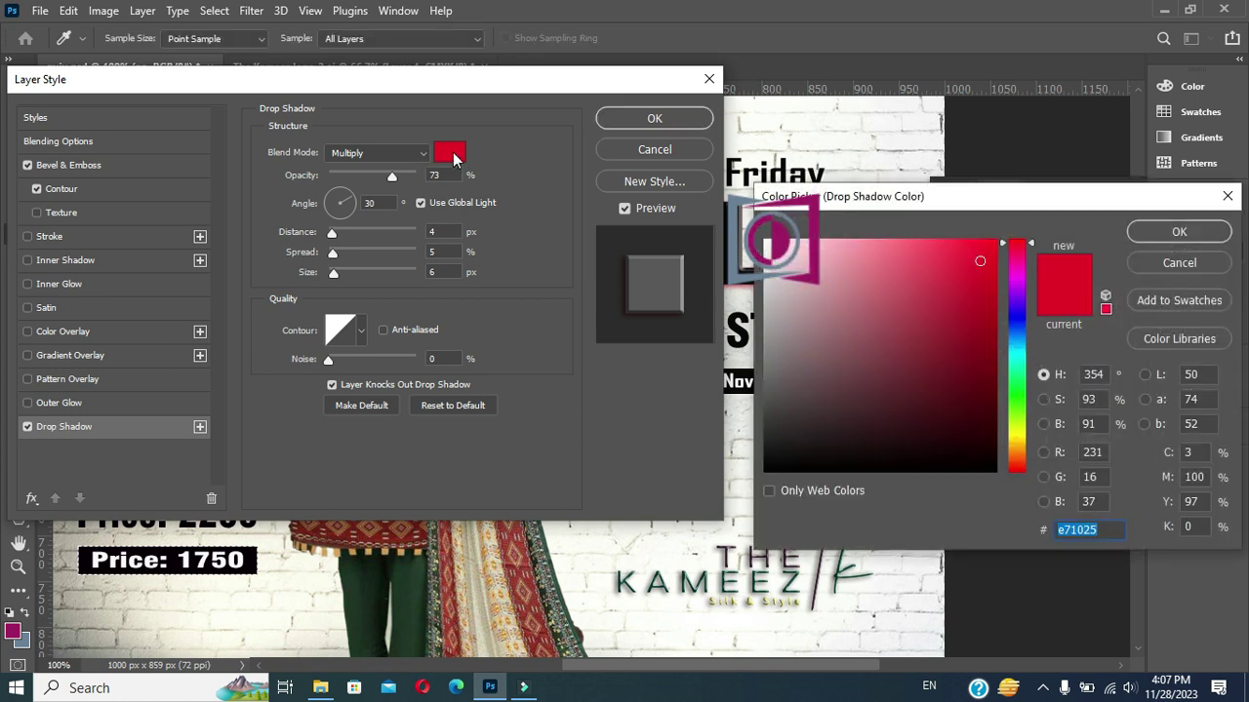
left_click(931, 273)
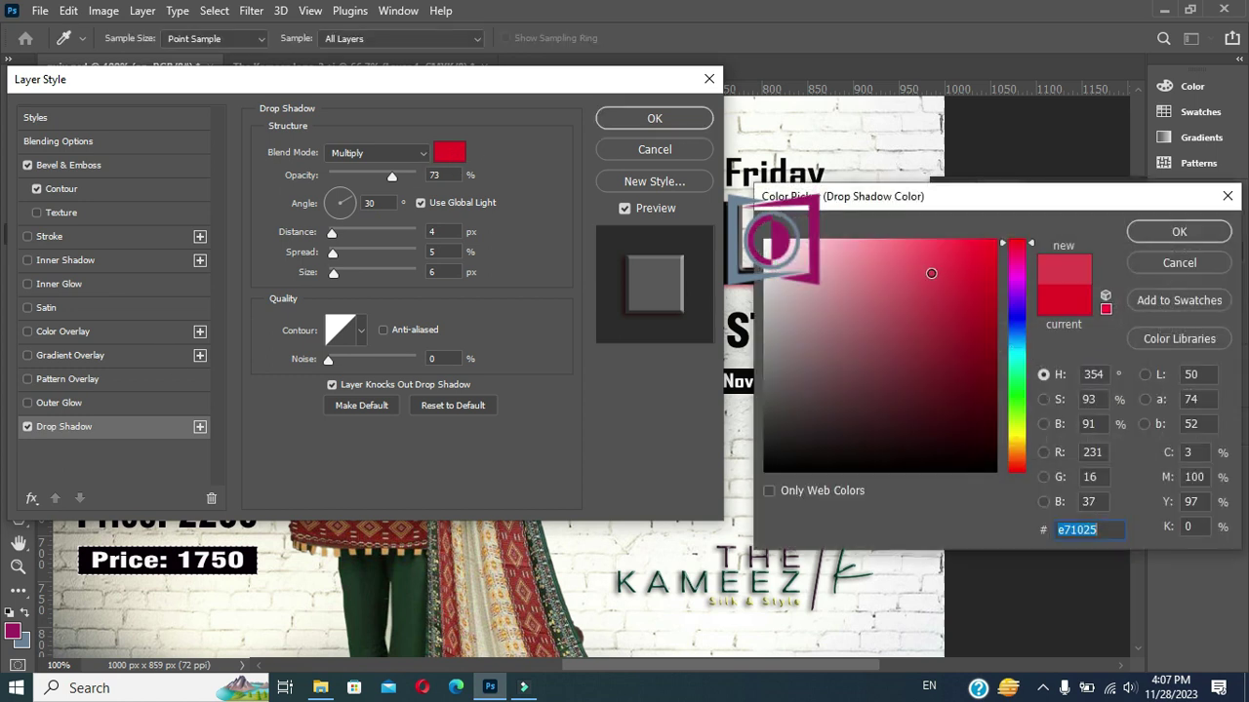
left_click(911, 271)
left_click_drag(986, 202, 1030, 298)
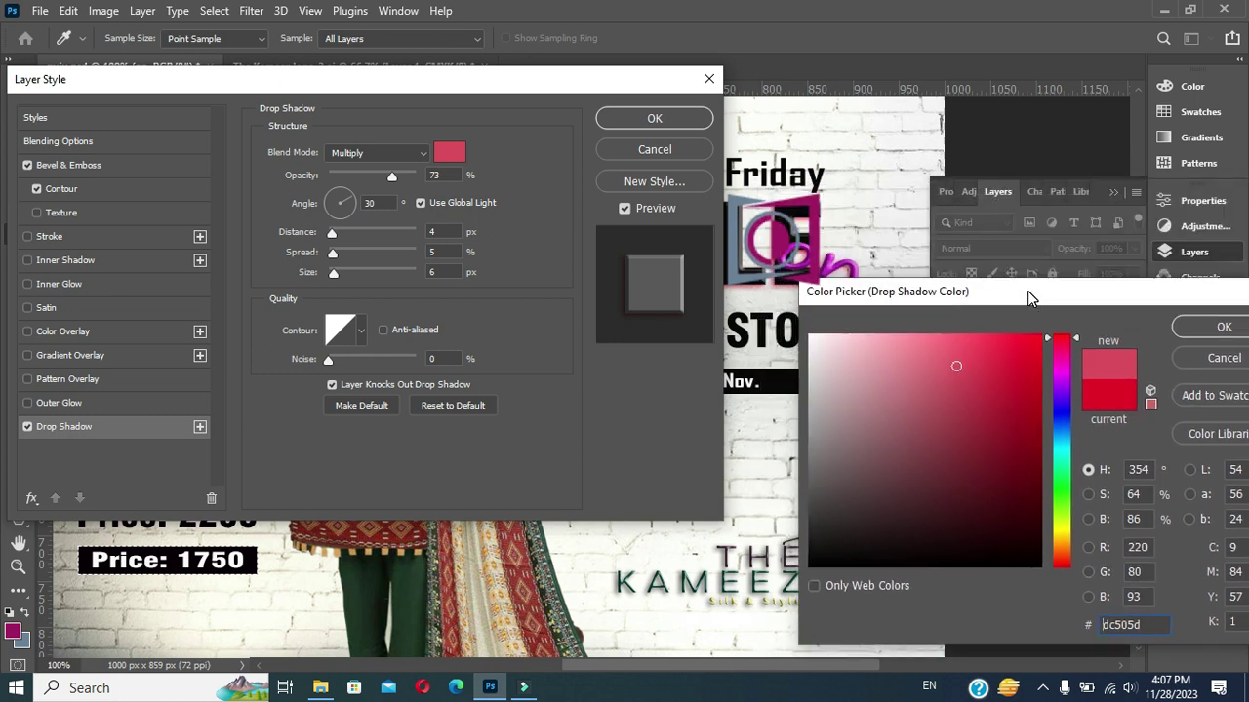
left_click(902, 383)
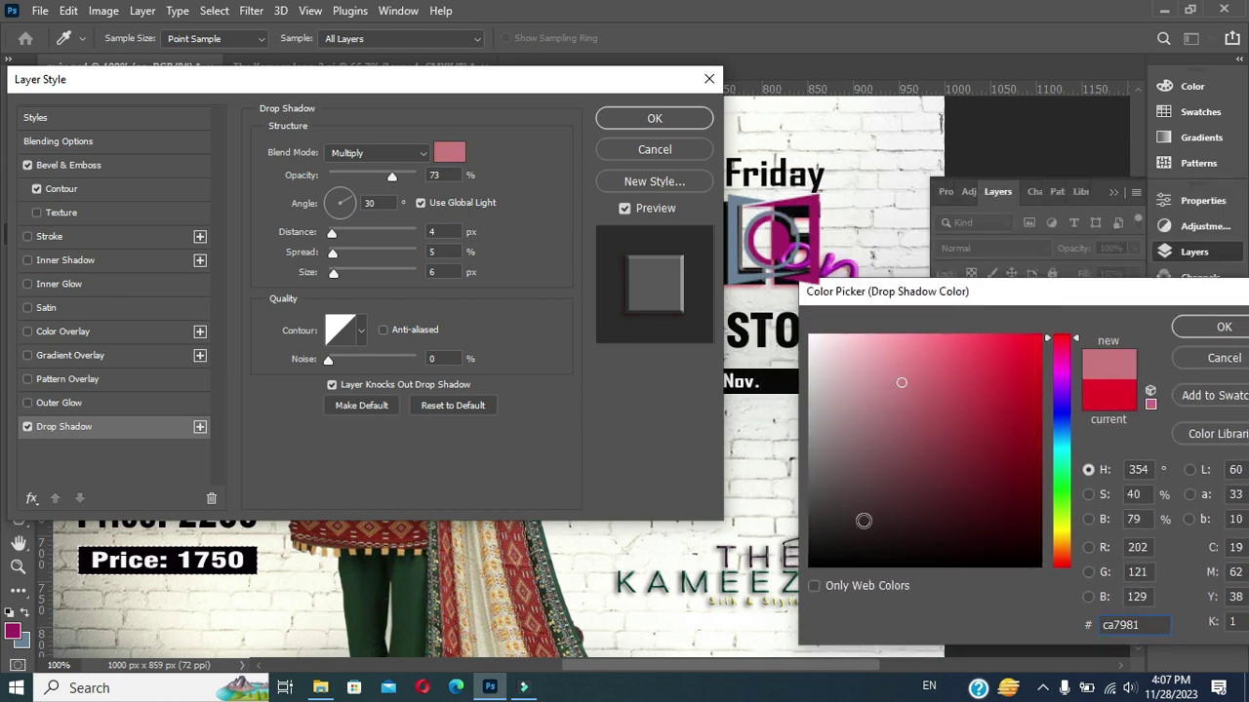
left_click_drag(863, 521, 858, 481)
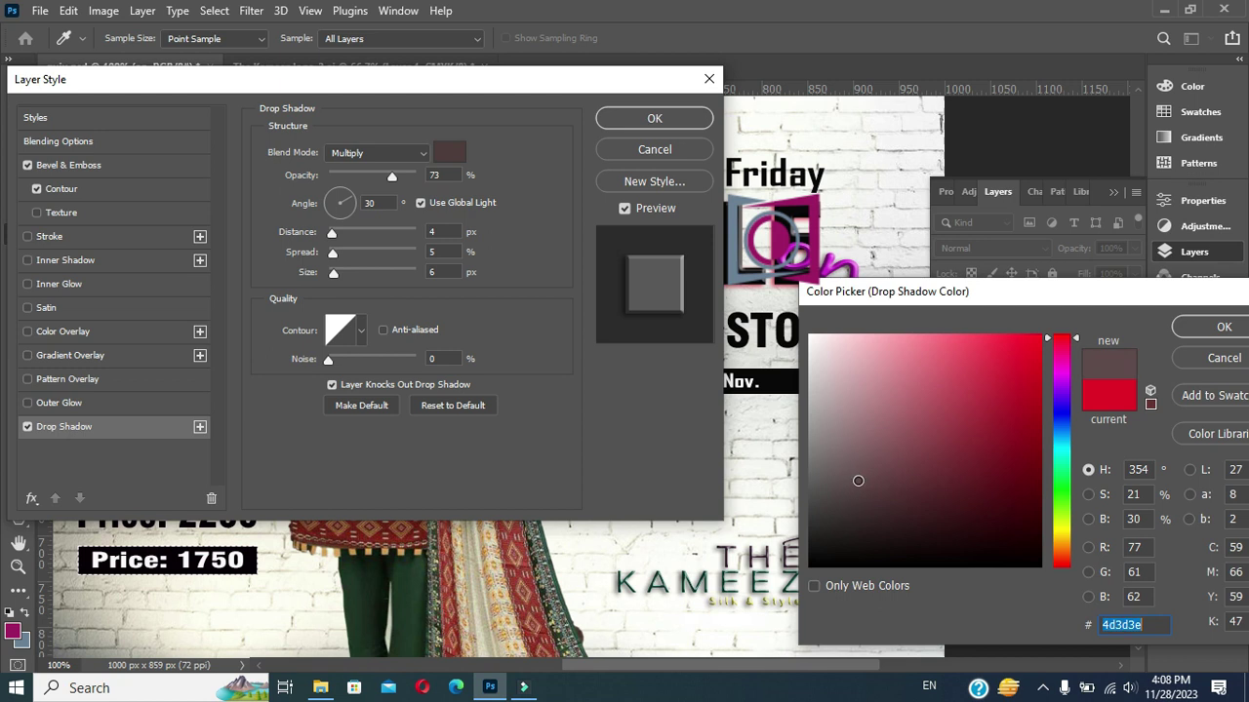
left_click(1214, 327)
Step: Adjust the shadow opacity, set its blend mode to Linear Burn, and apply the style
left_click(420, 203)
left_click(371, 176)
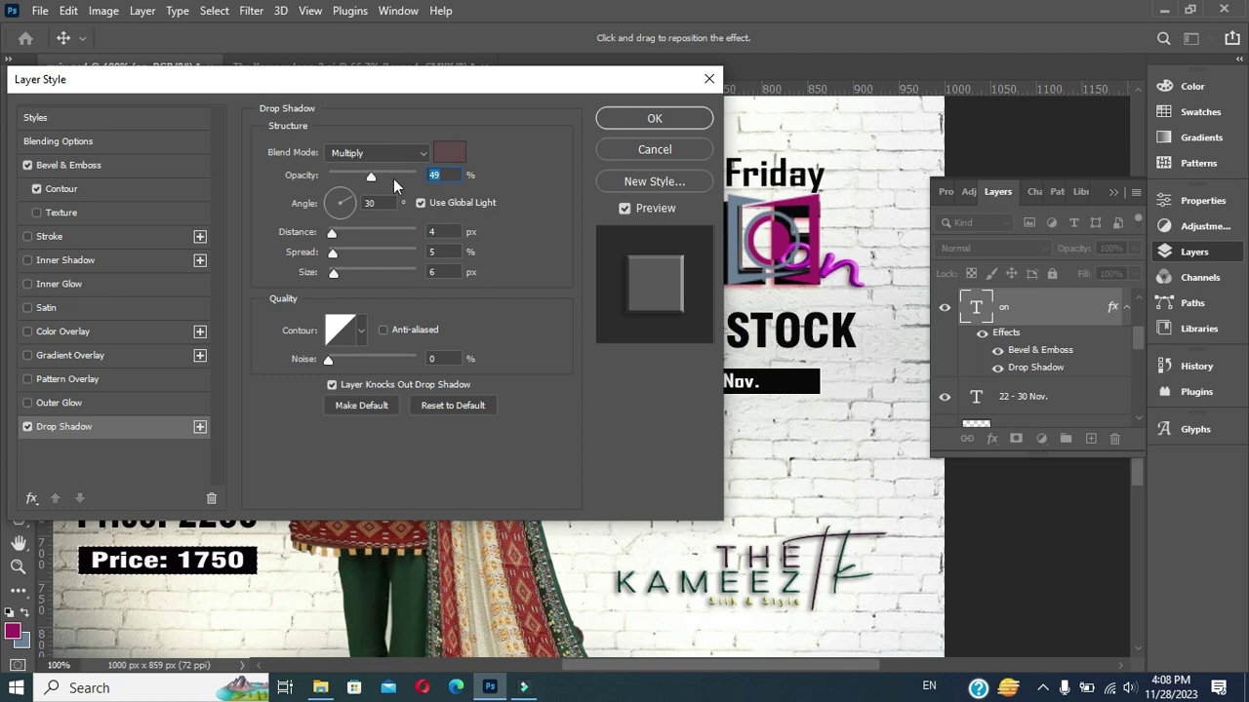
left_click(371, 146)
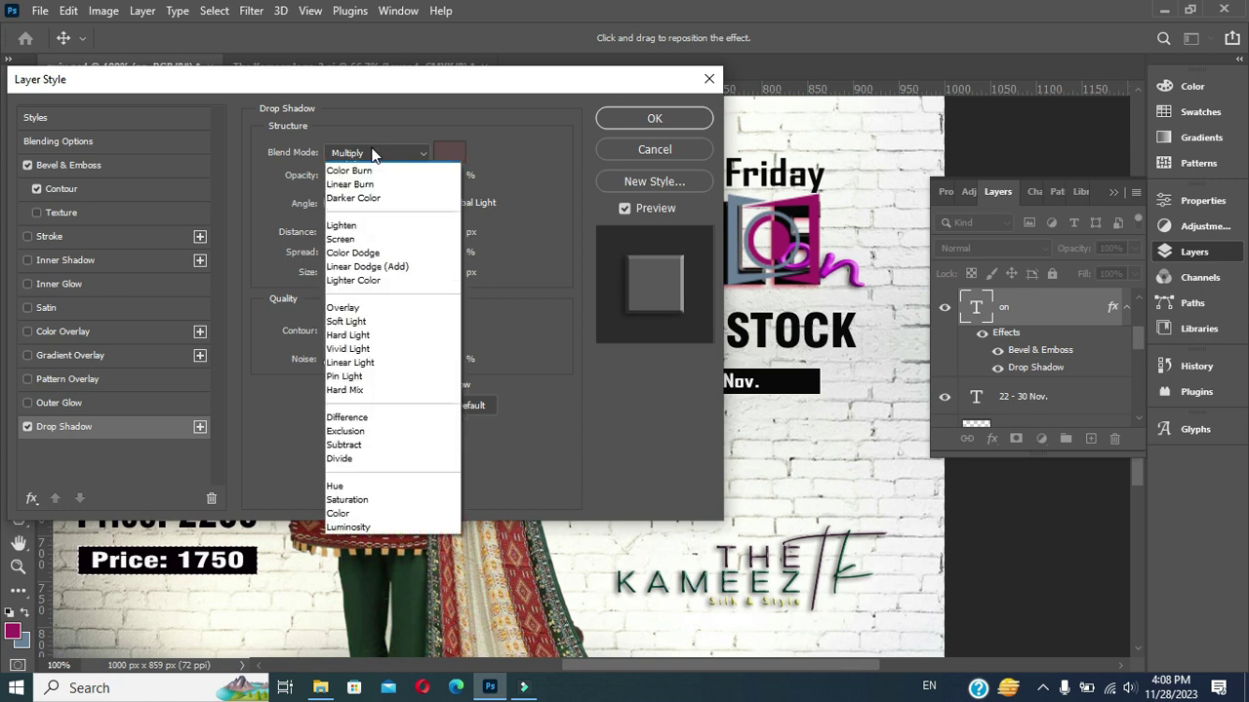
left_click(369, 184)
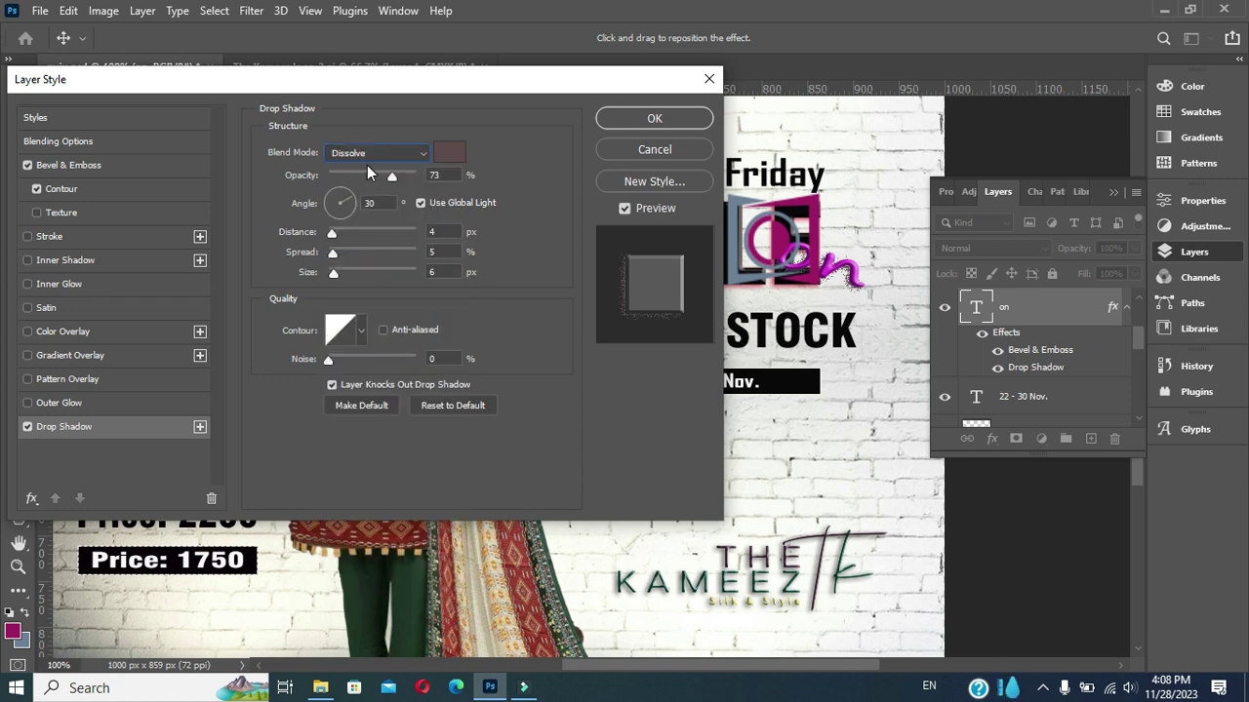
left_click(368, 154)
left_click(367, 167)
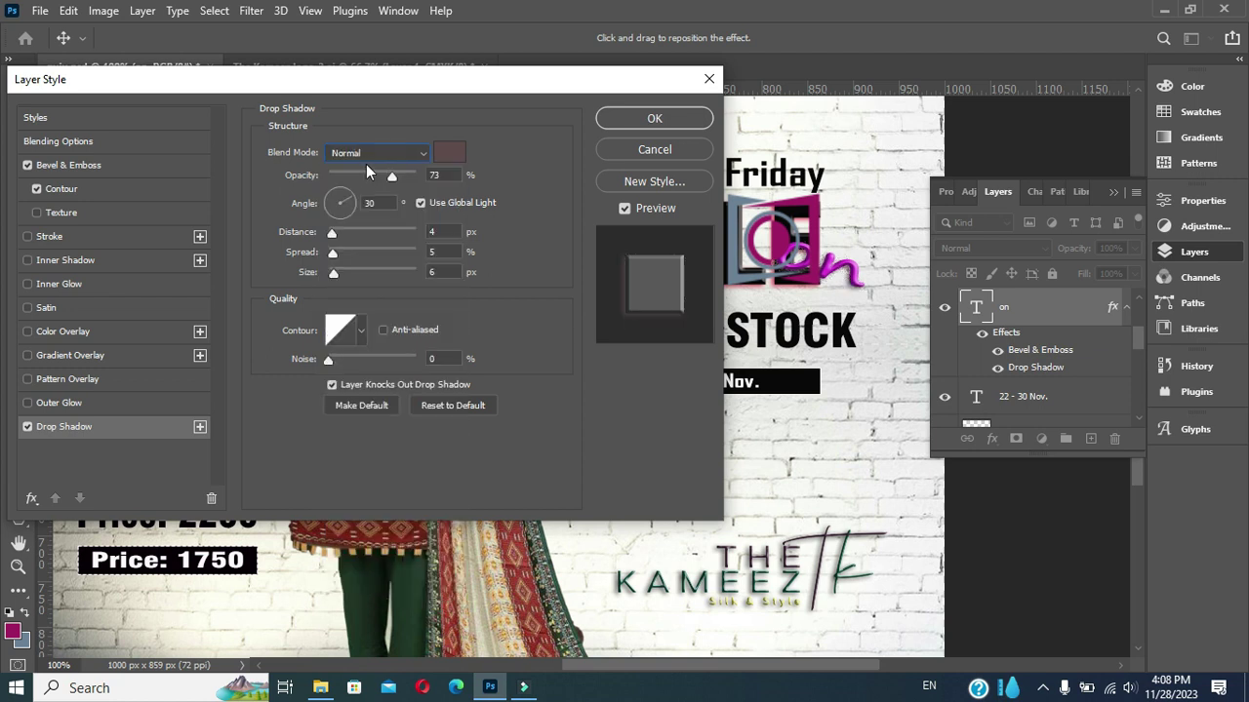
left_click(369, 154)
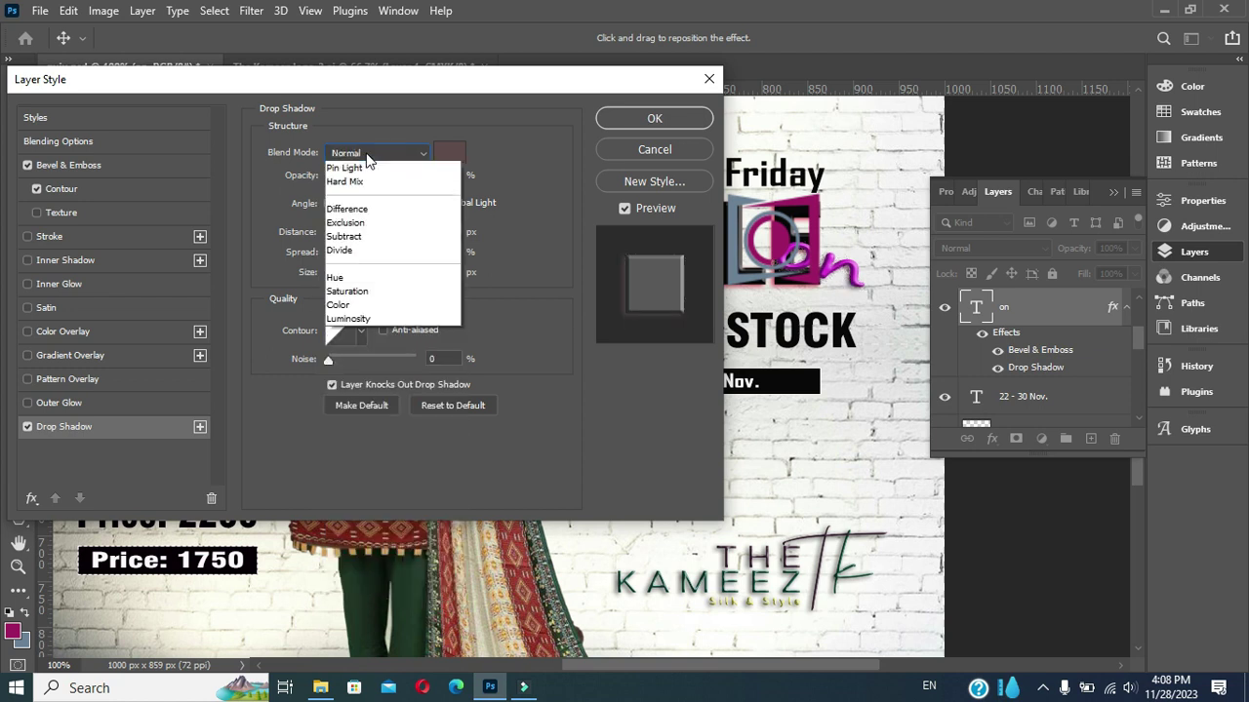
left_click(360, 252)
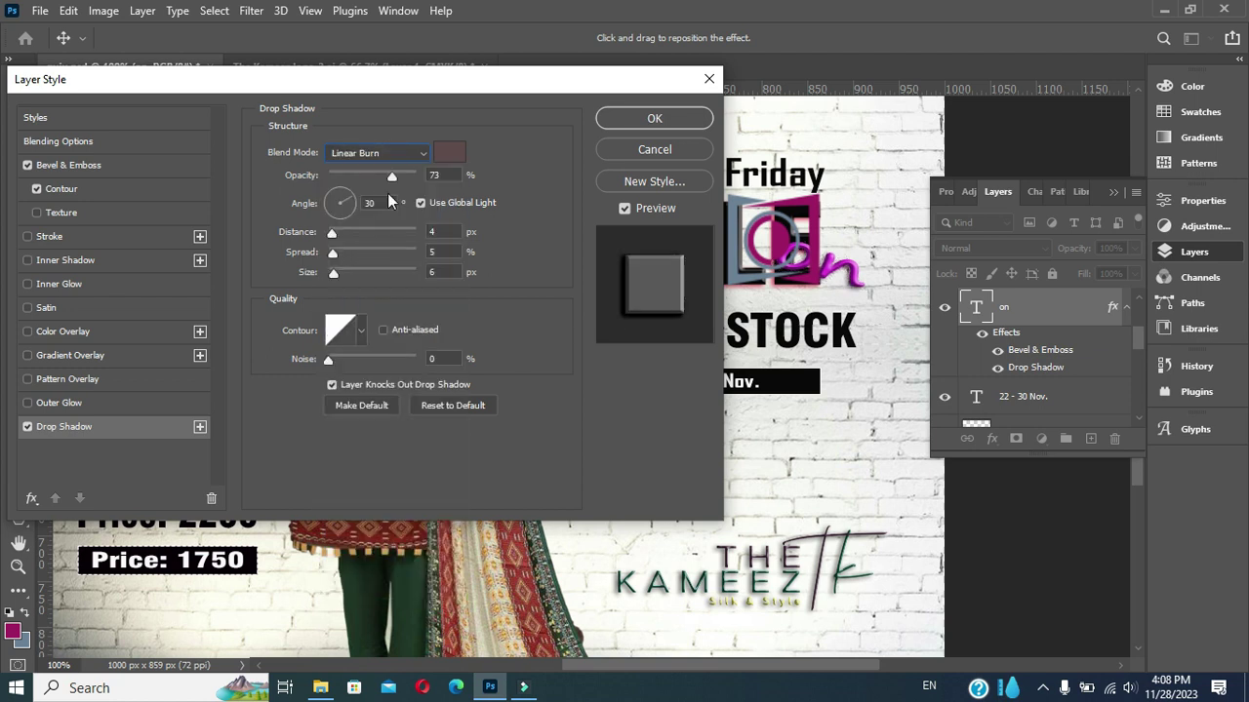
left_click(673, 121)
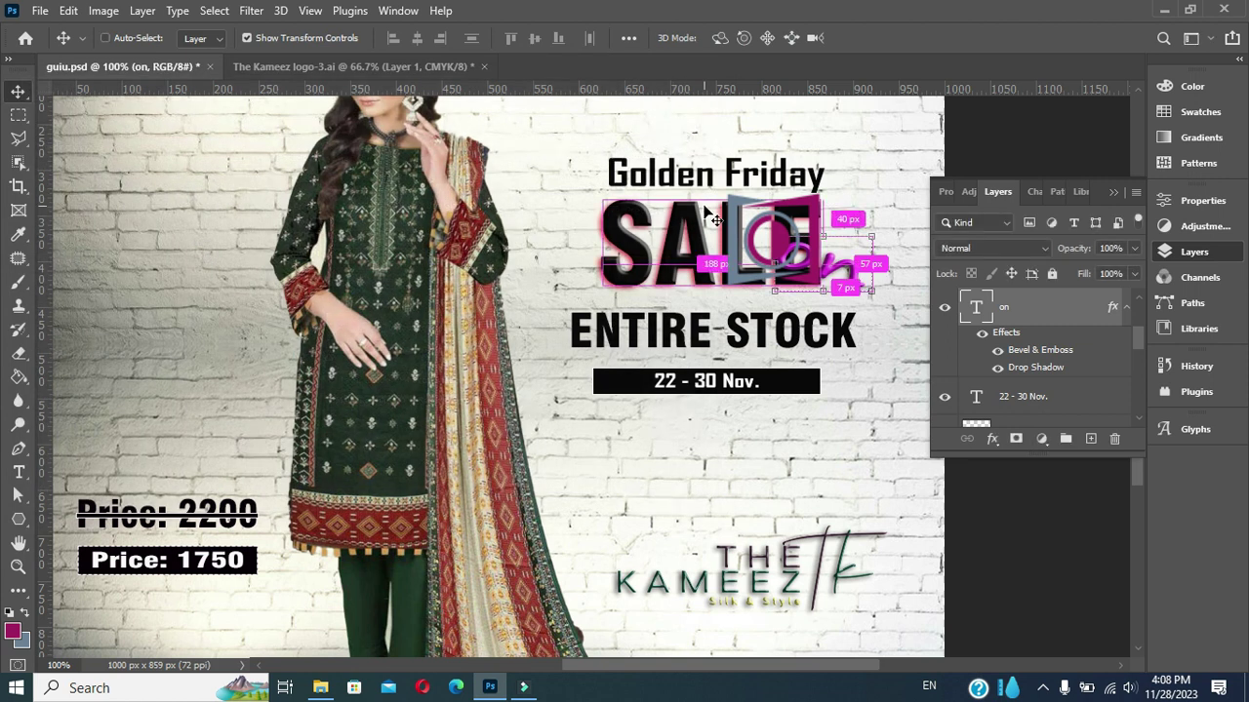
Step: Fit the whole banner on screen with Ctrl+0 and deselect the 'on' layer
key("ctrl+0")
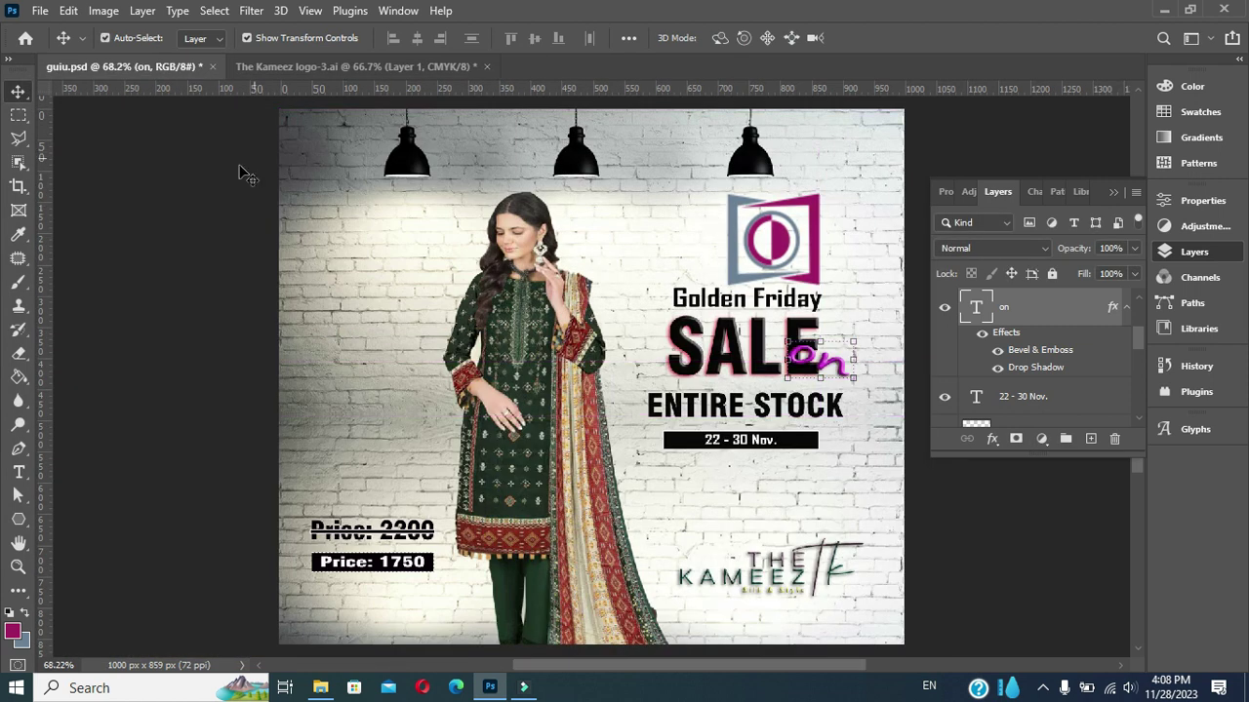
left_click(186, 221)
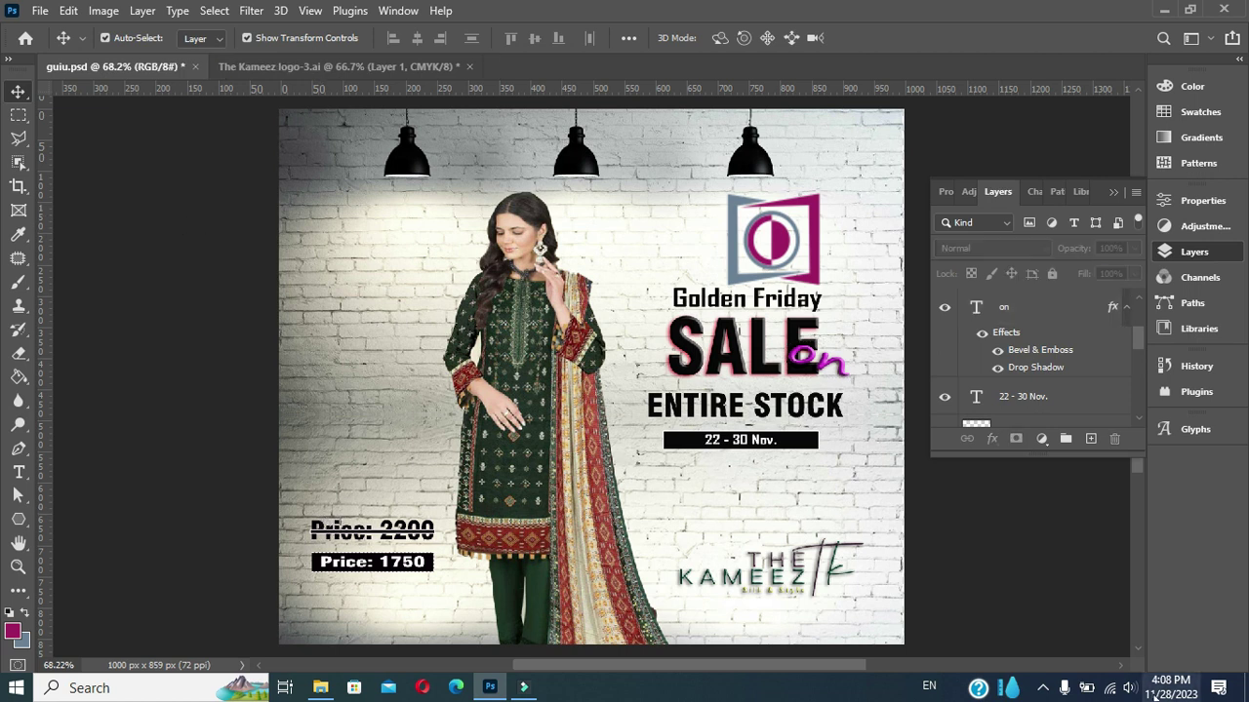
left_click(1045, 689)
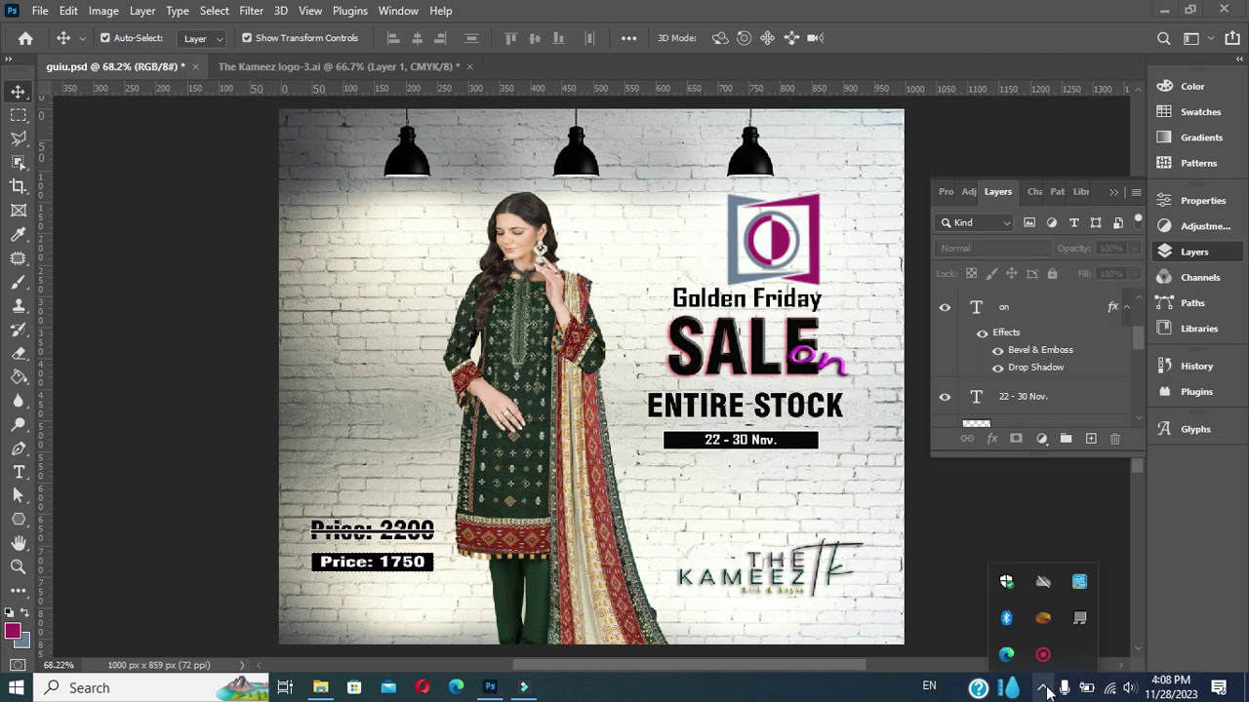
right_click(1041, 663)
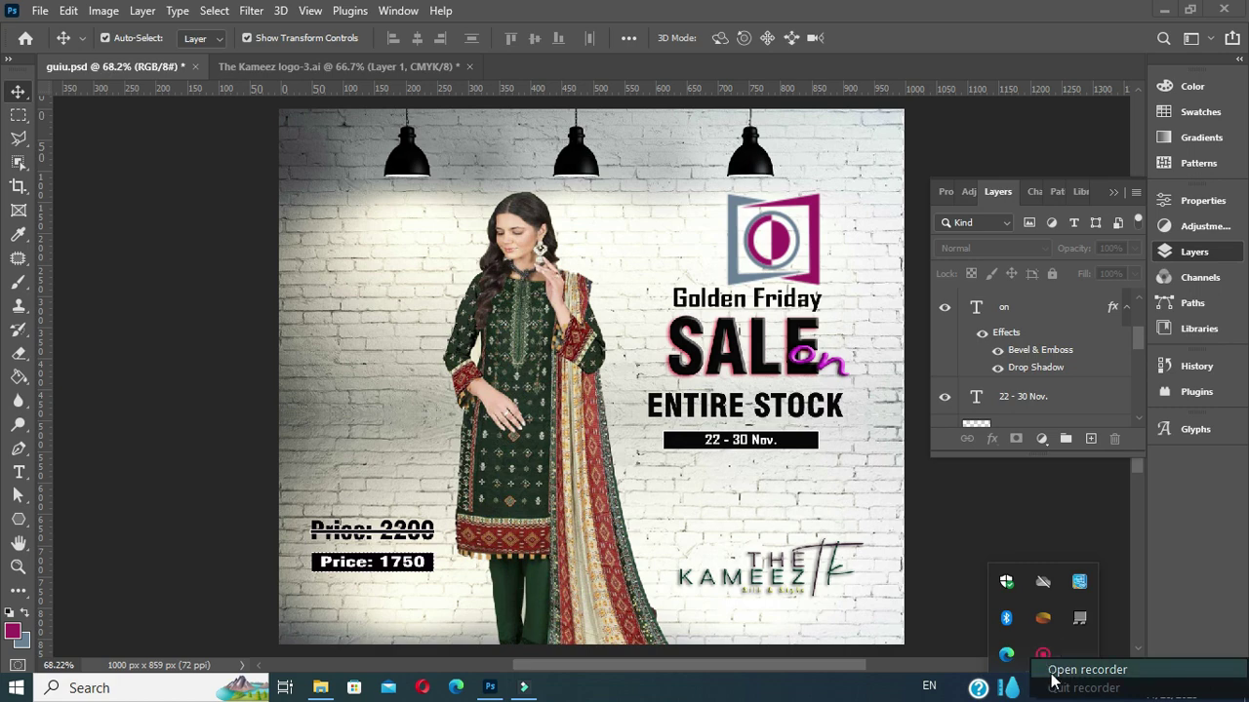